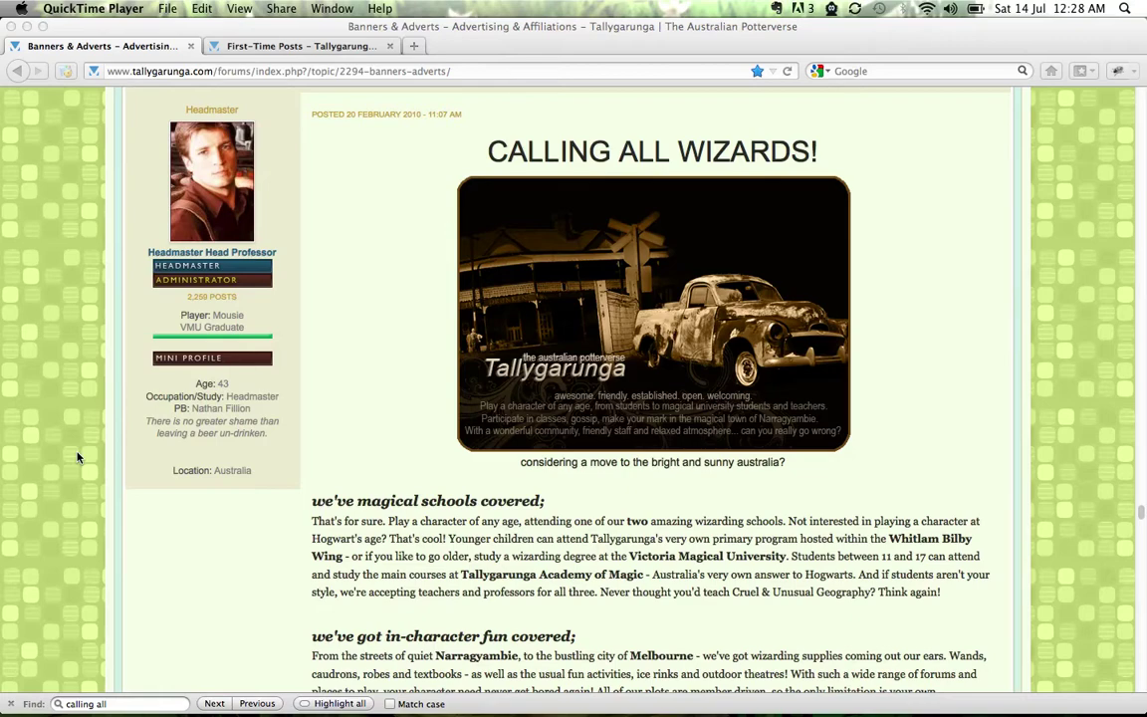
Switch from QuickTime Player to Firefox, showing the CALLING ALL WIZARDS! advert post
click(347, 381)
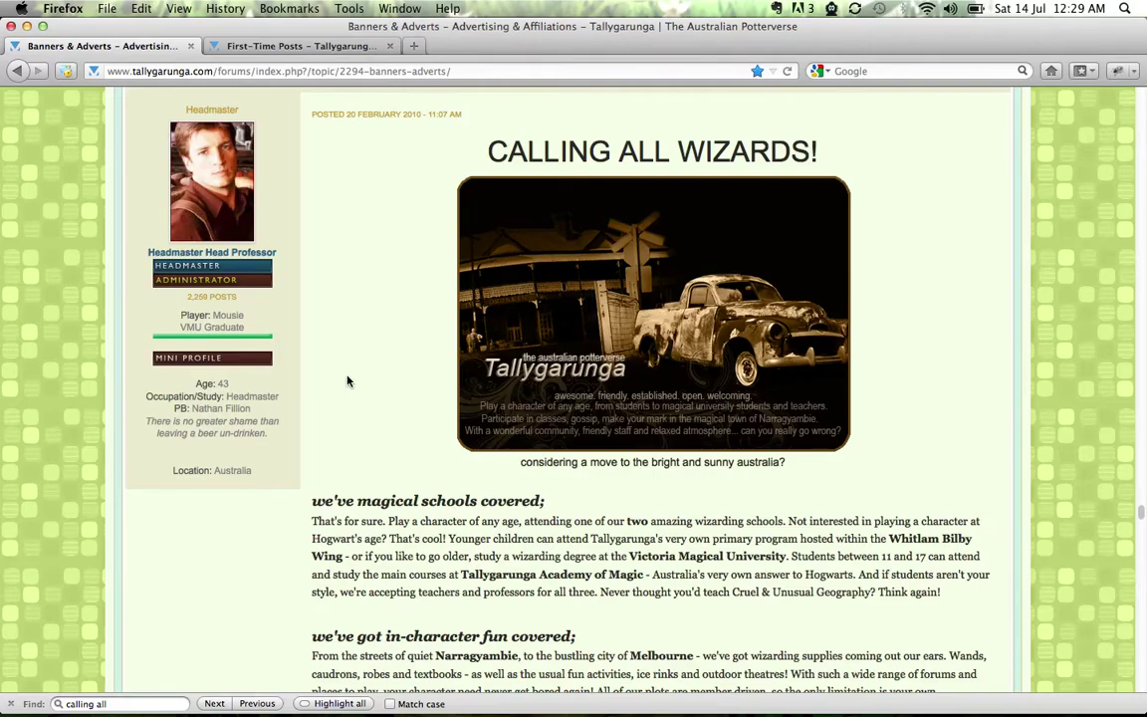
Scroll up and down the advert post's text, ending at the TALLYGARUNGA footer links
scroll(348, 381, down, 1)
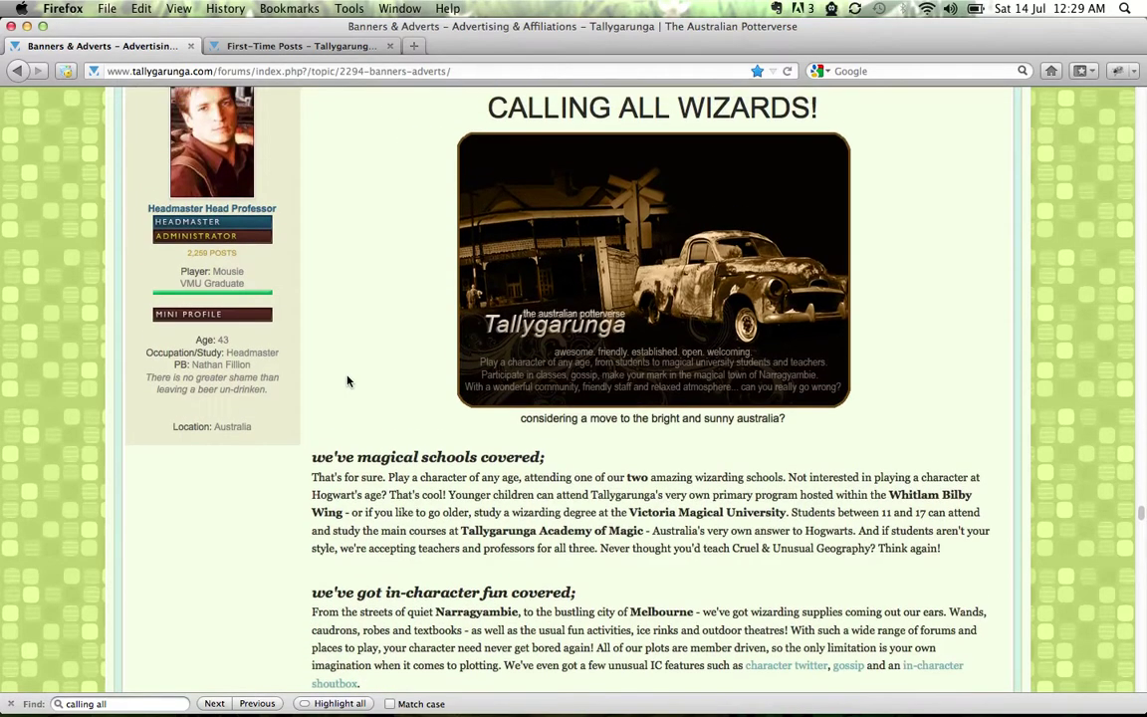
scroll(348, 382, down, 5)
scroll(348, 381, down, 1)
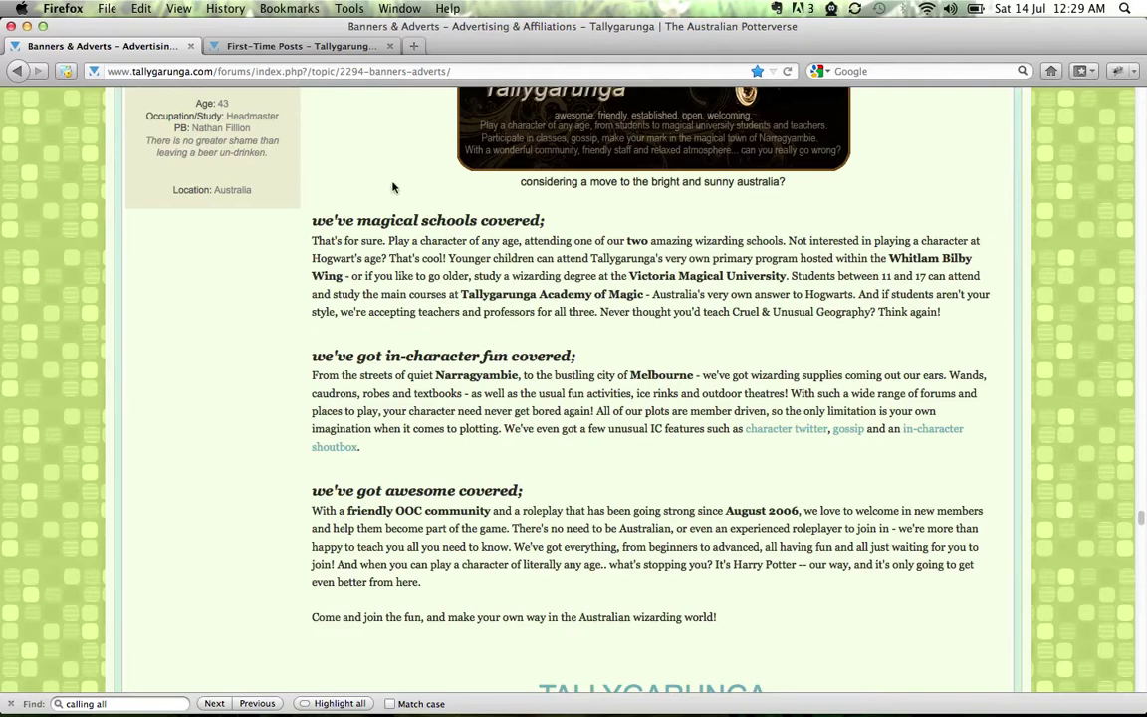
scroll(393, 187, up, 8)
scroll(393, 188, up, 1)
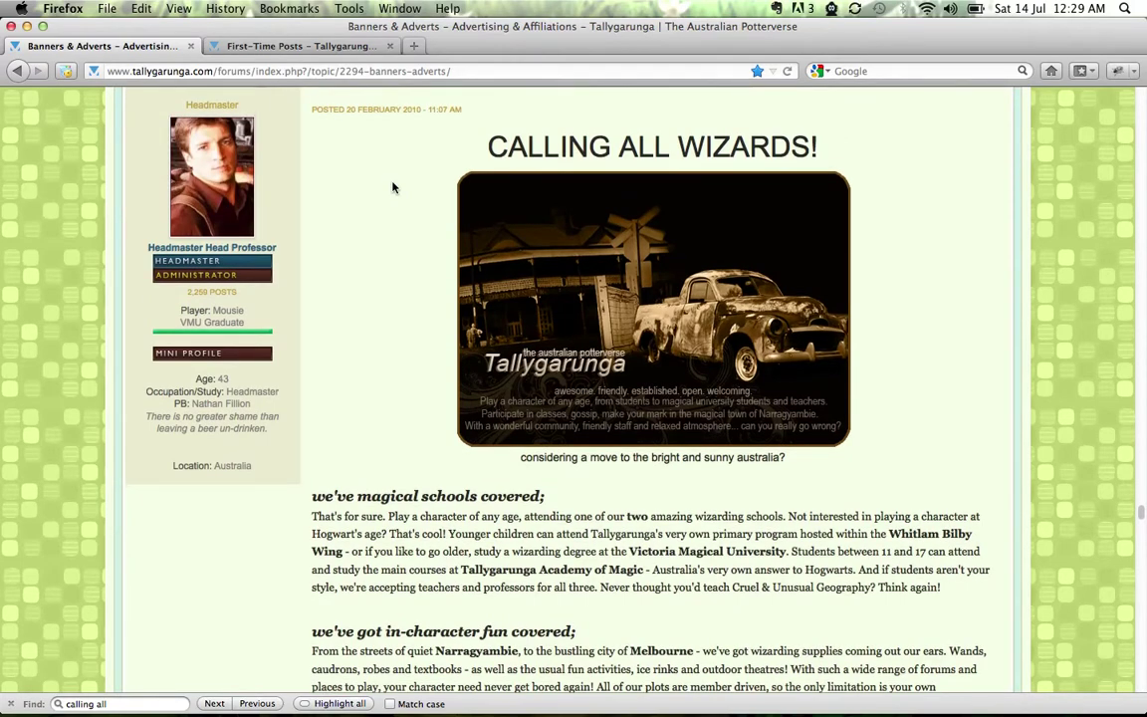
scroll(393, 187, down, 1)
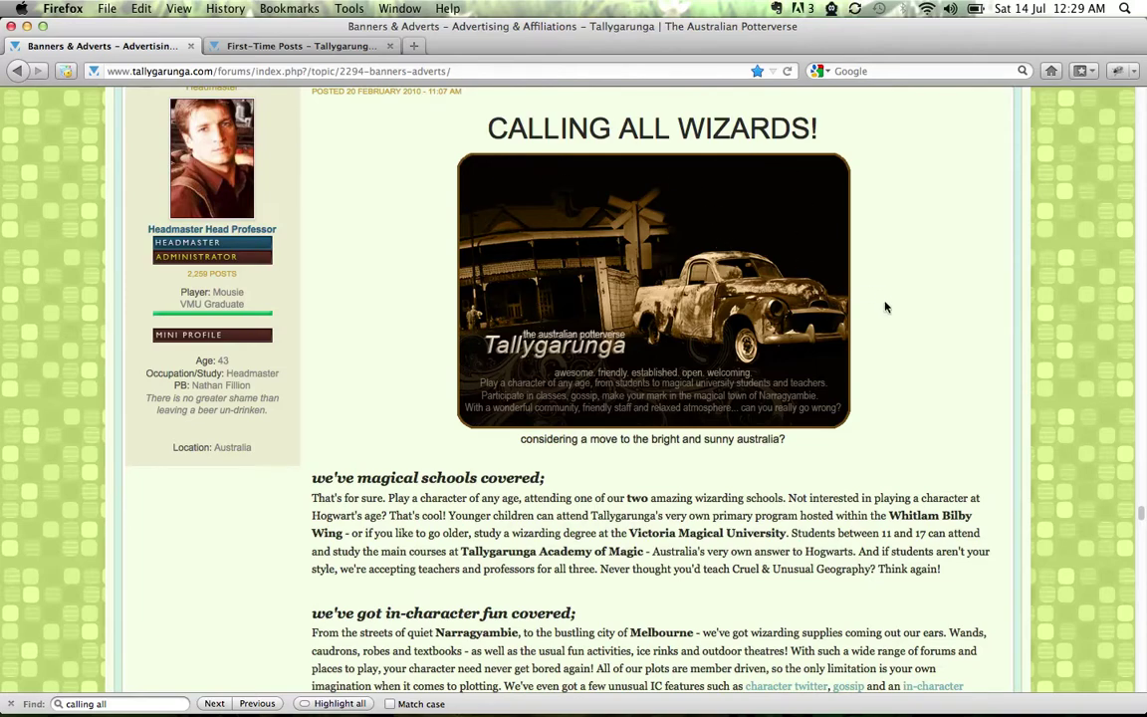
scroll(717, 187, down, 3)
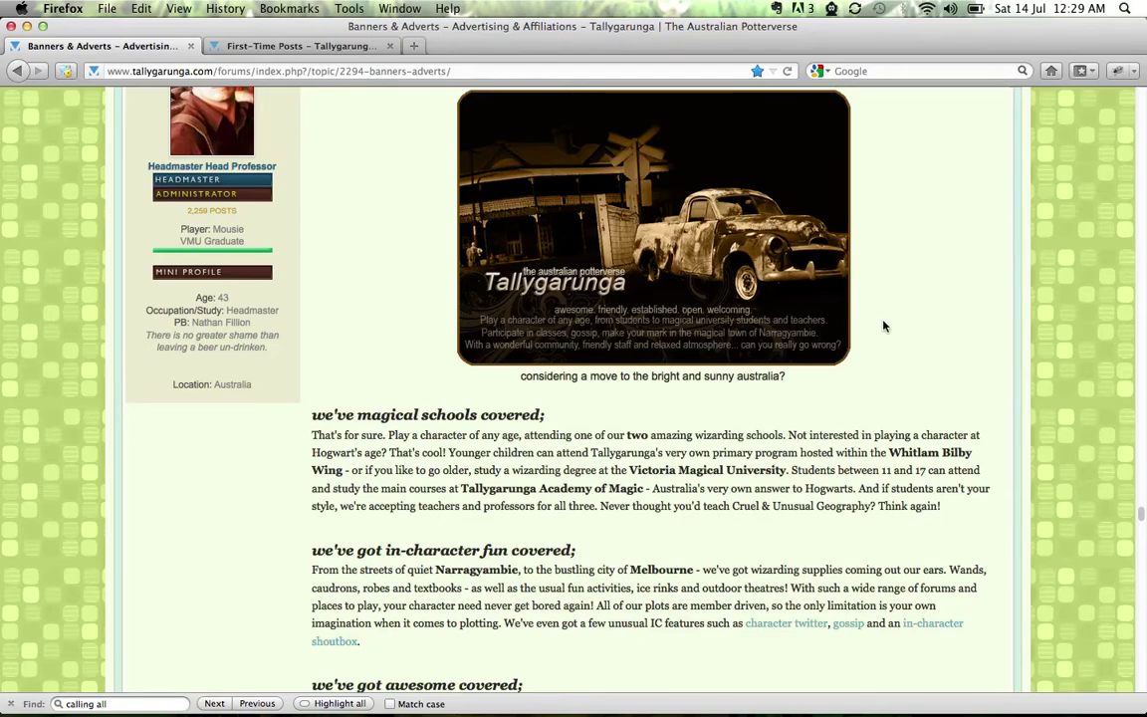
scroll(883, 326, down, 5)
scroll(884, 326, up, 7)
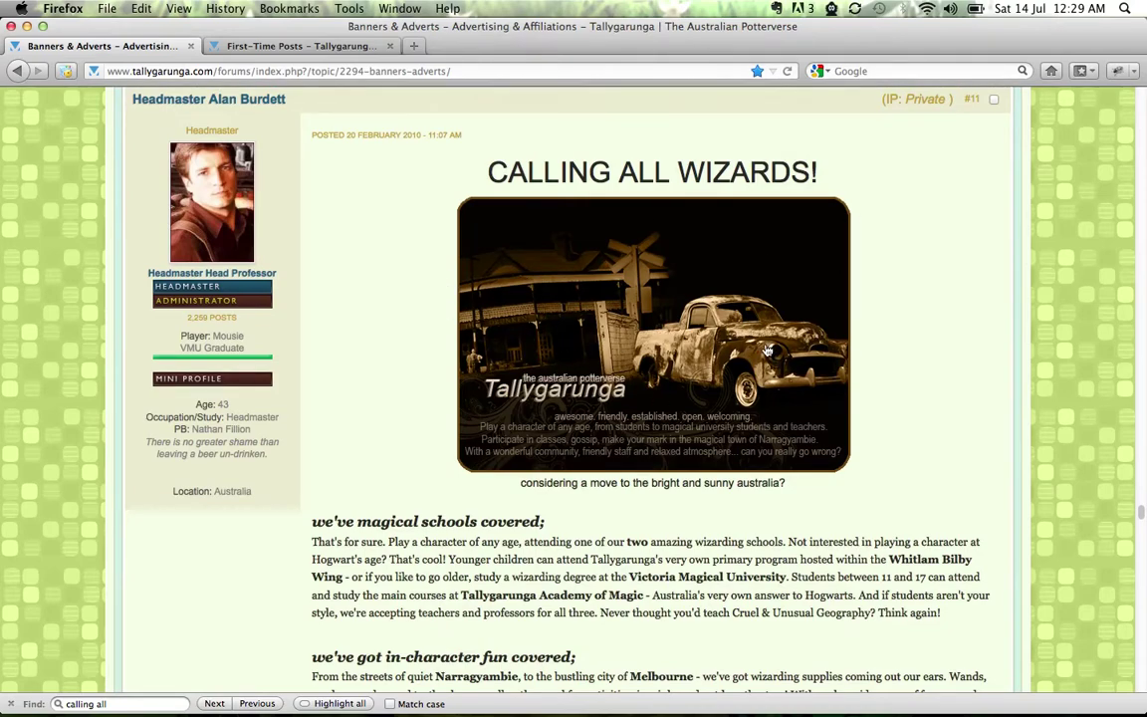
scroll(934, 404, down, 8)
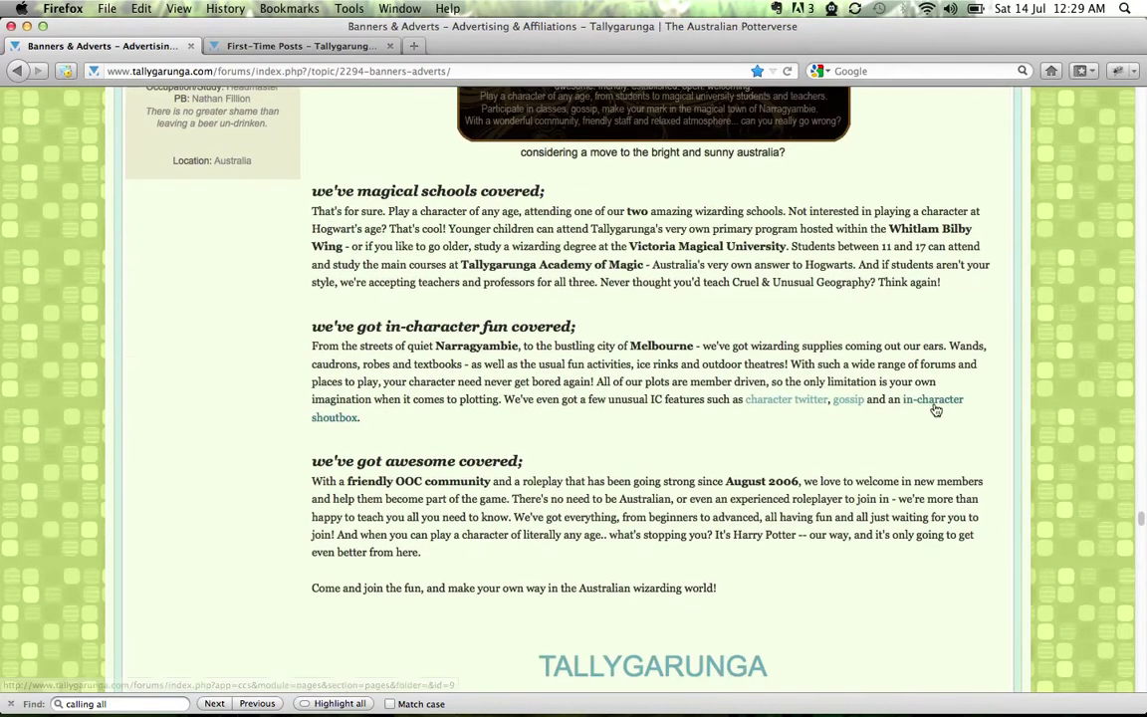
scroll(921, 190, up, 1)
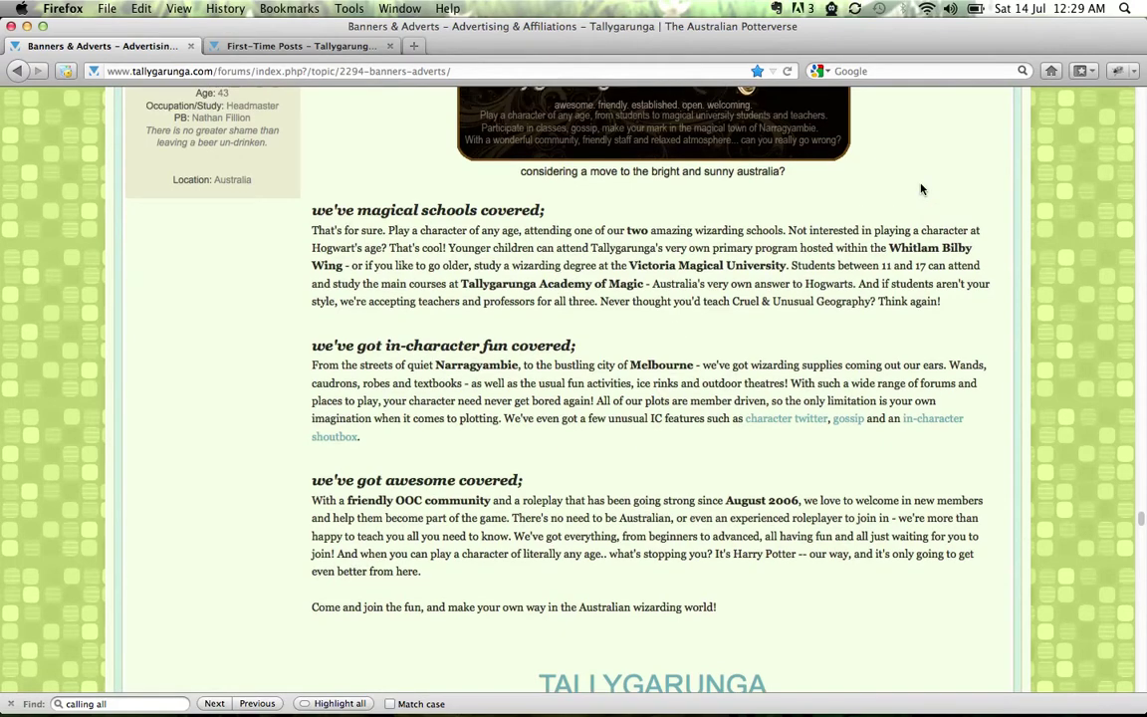
scroll(921, 189, up, 8)
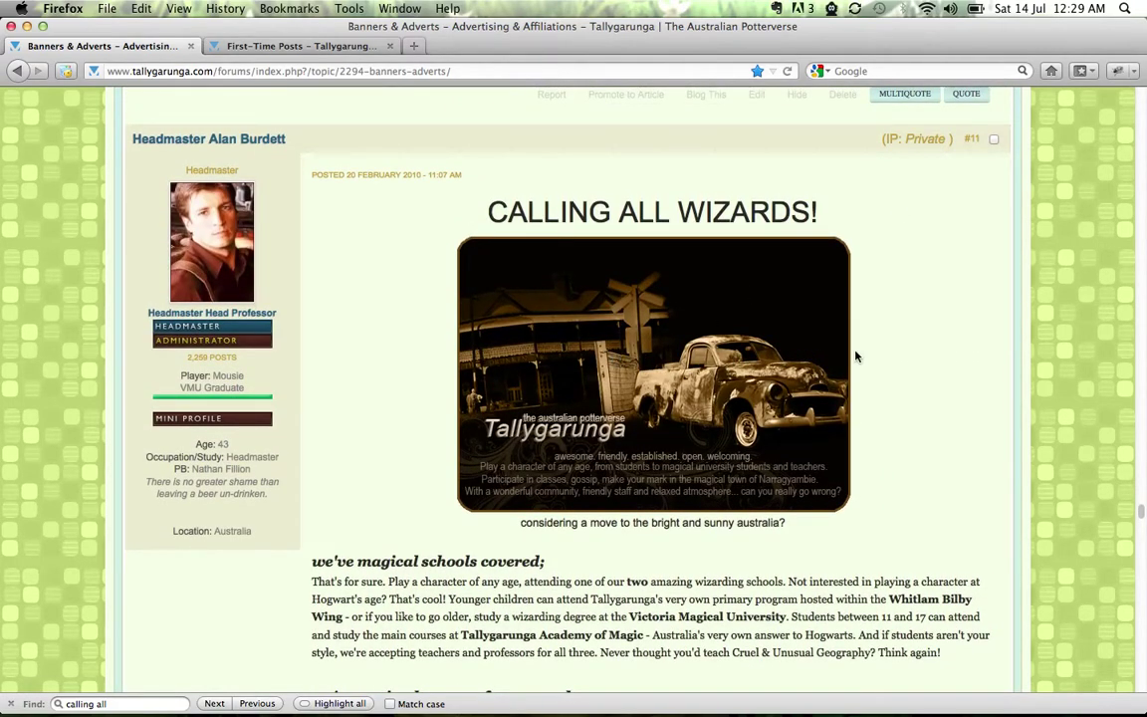
scroll(904, 371, down, 1)
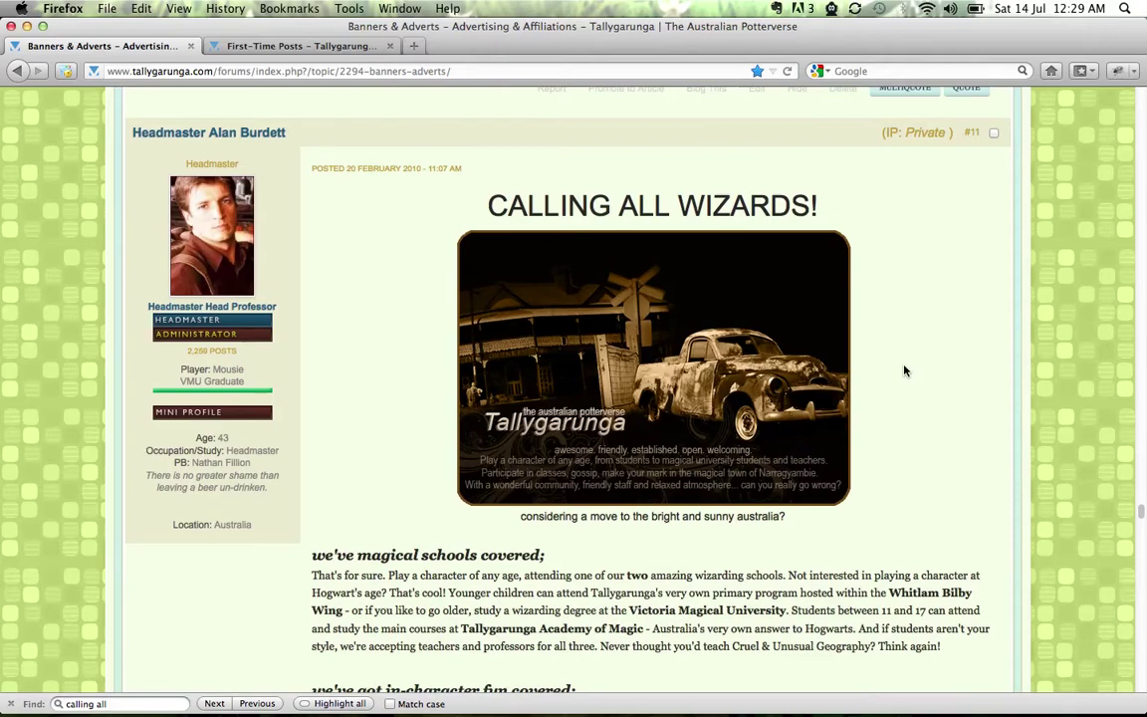
scroll(905, 370, down, 2)
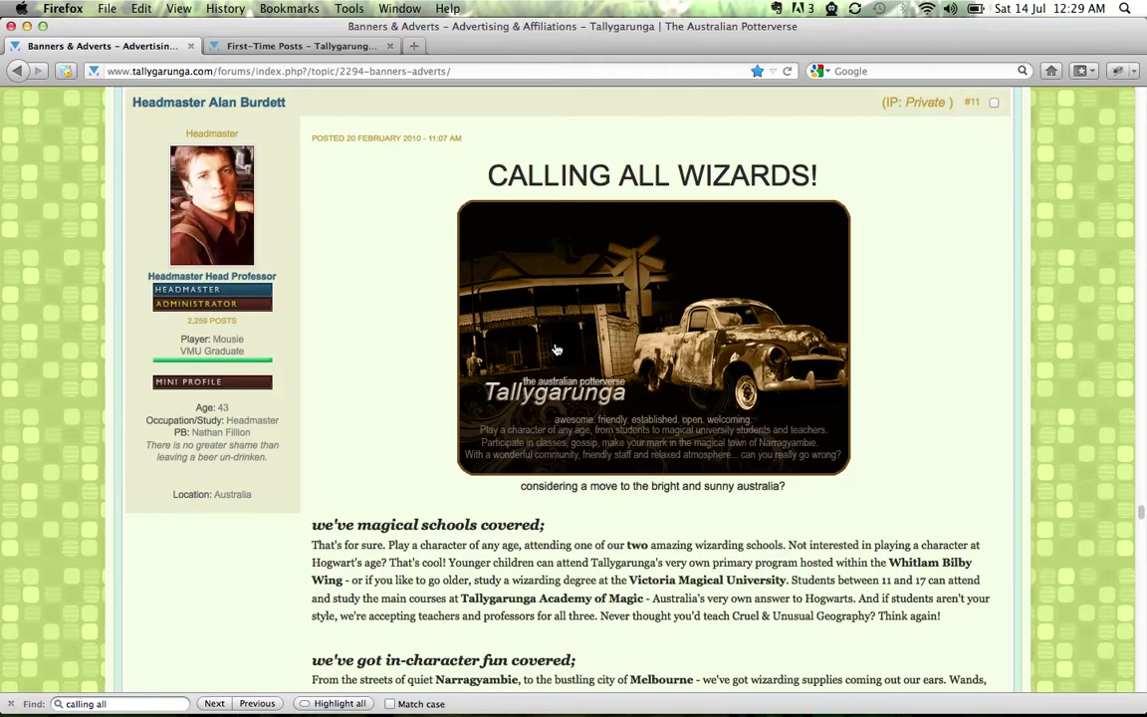
scroll(873, 340, down, 5)
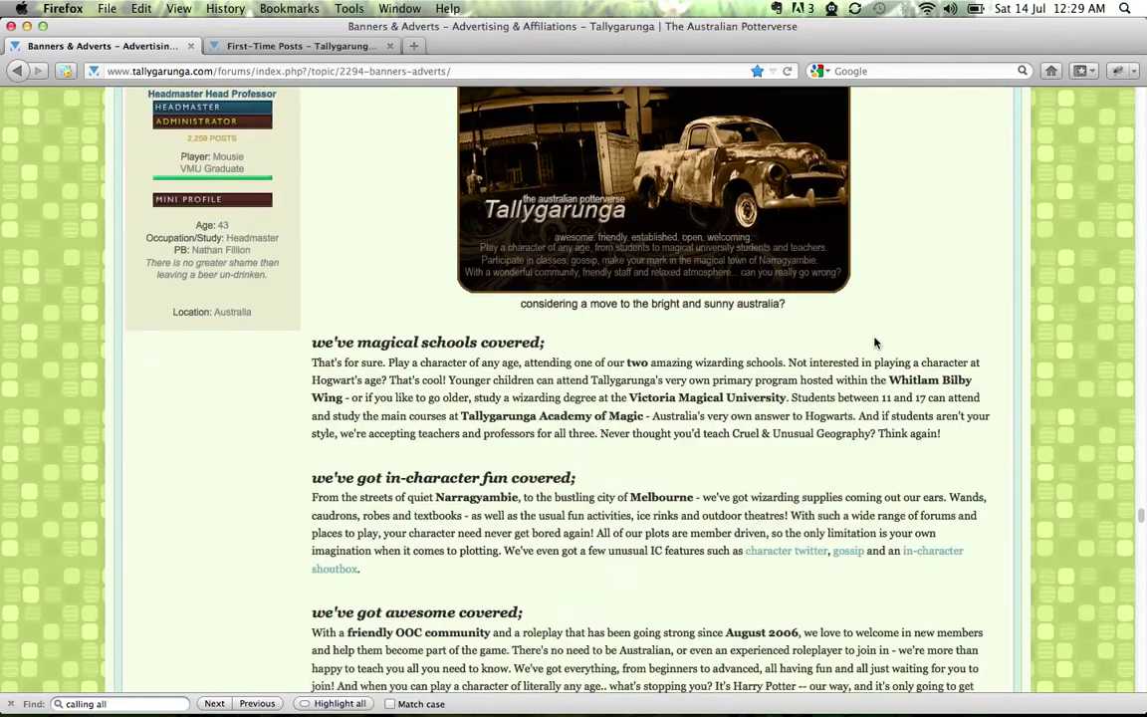
scroll(875, 340, down, 2)
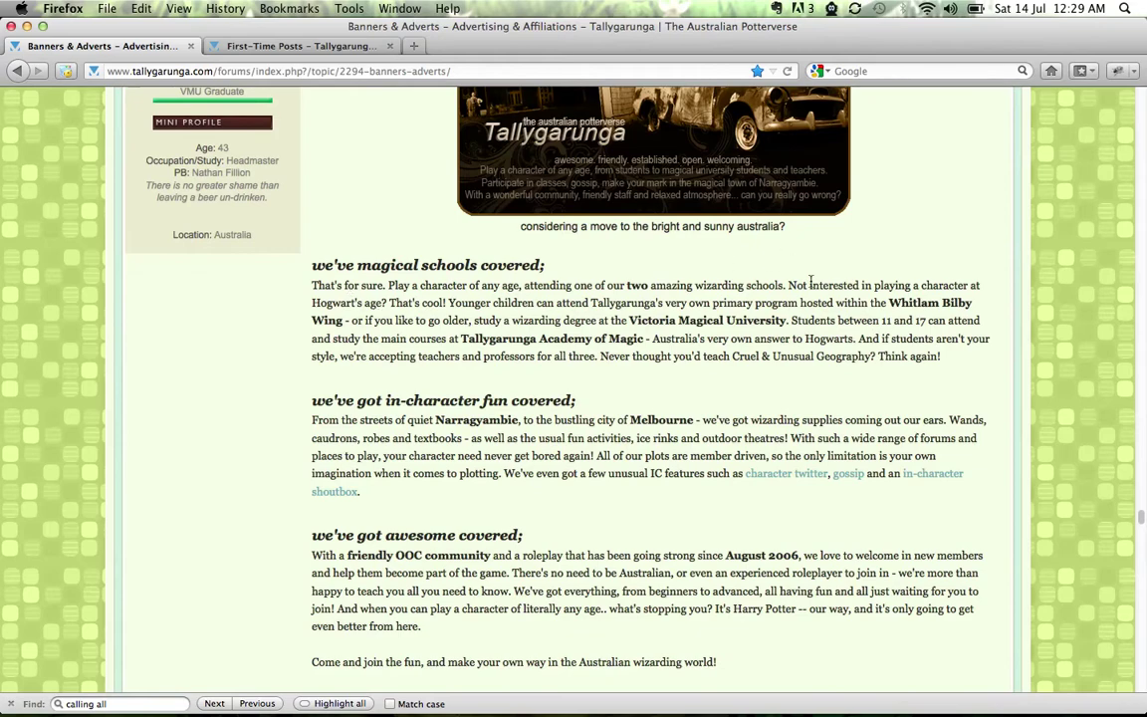
scroll(901, 327, down, 5)
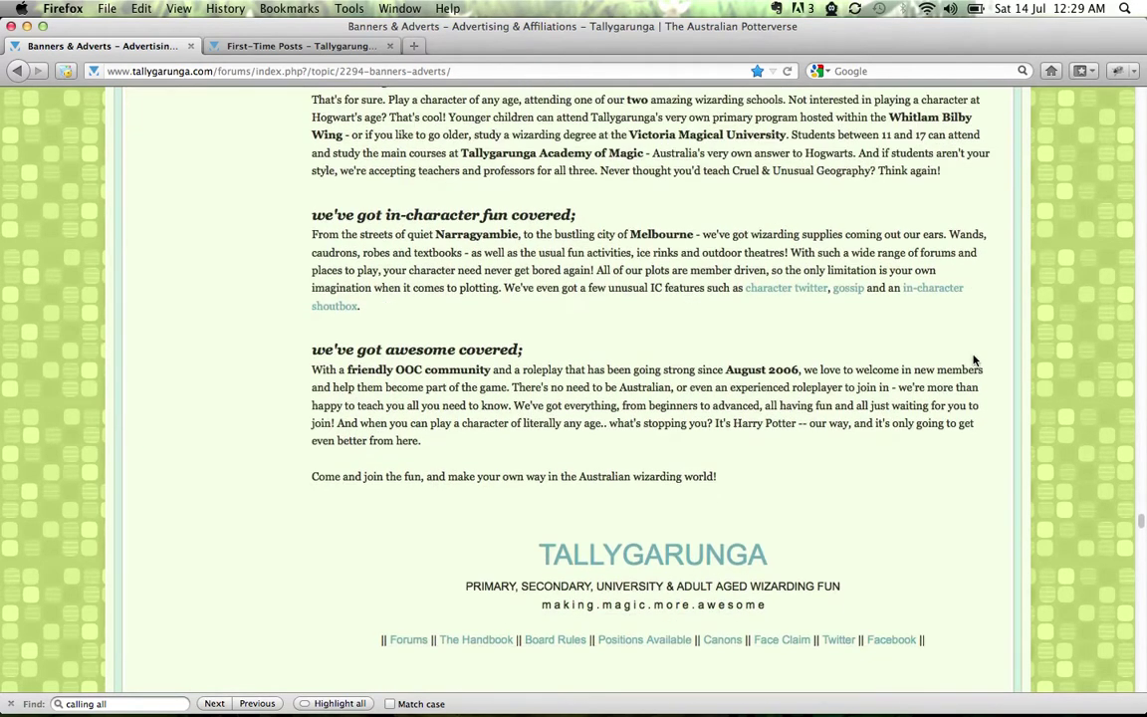
scroll(860, 430, down, 5)
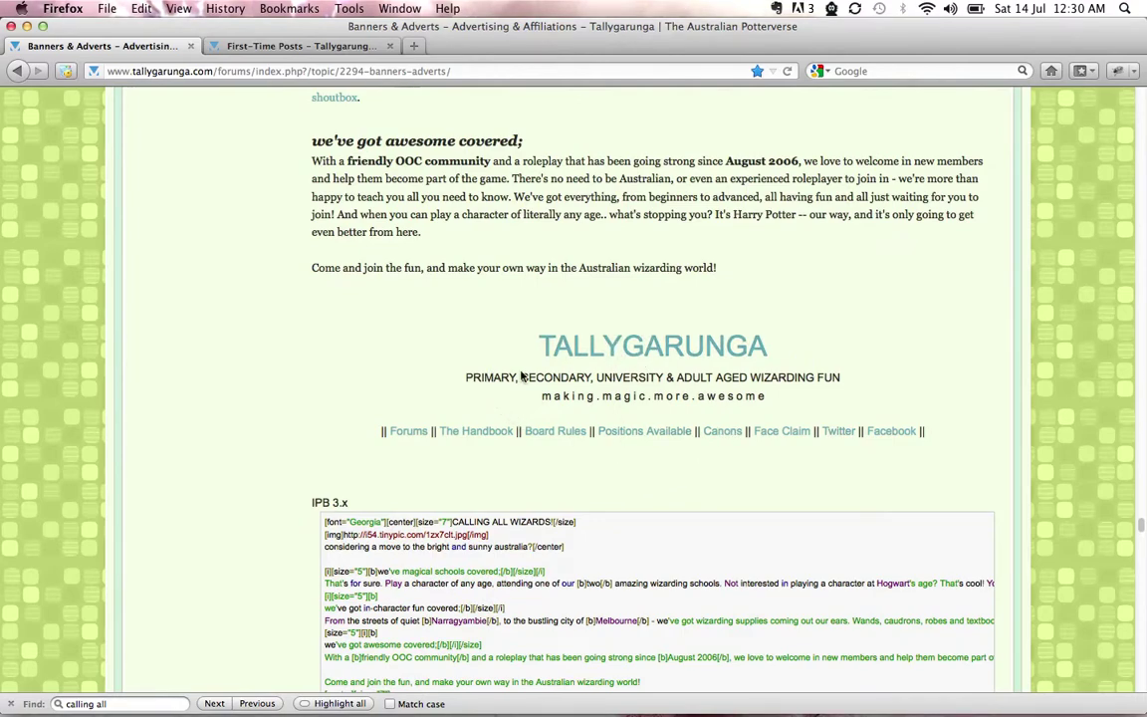
scroll(953, 431, down, 3)
scroll(953, 431, down, 3)
scroll(953, 431, up, 12)
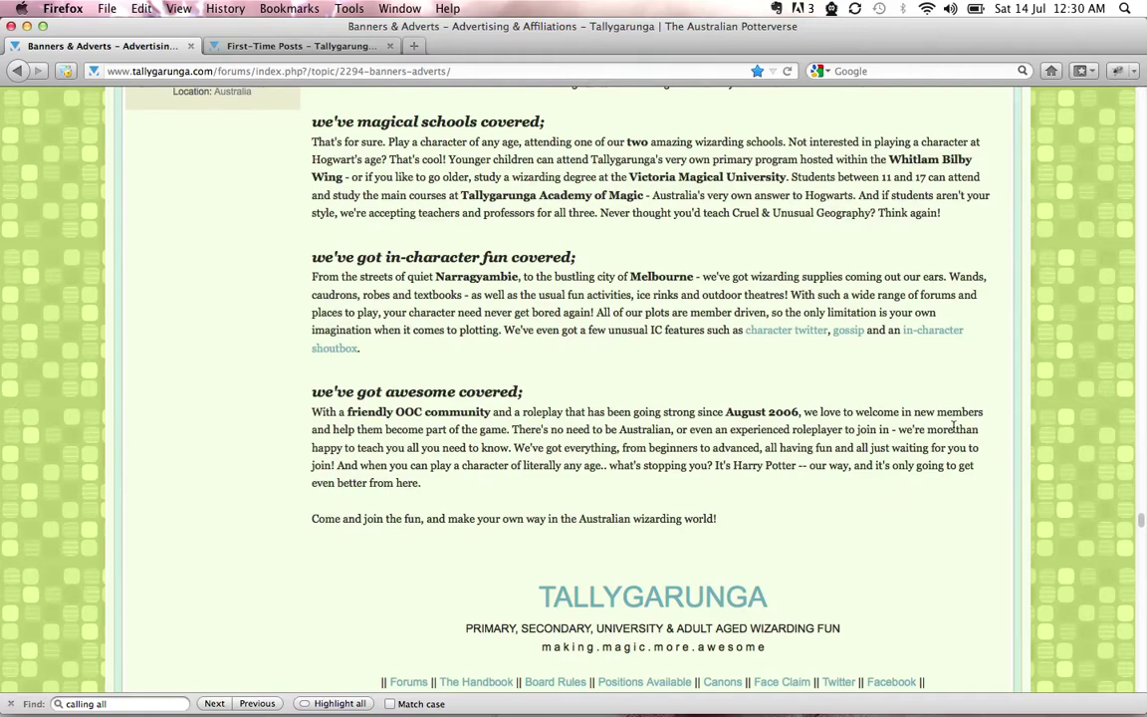
scroll(940, 450, up, 4)
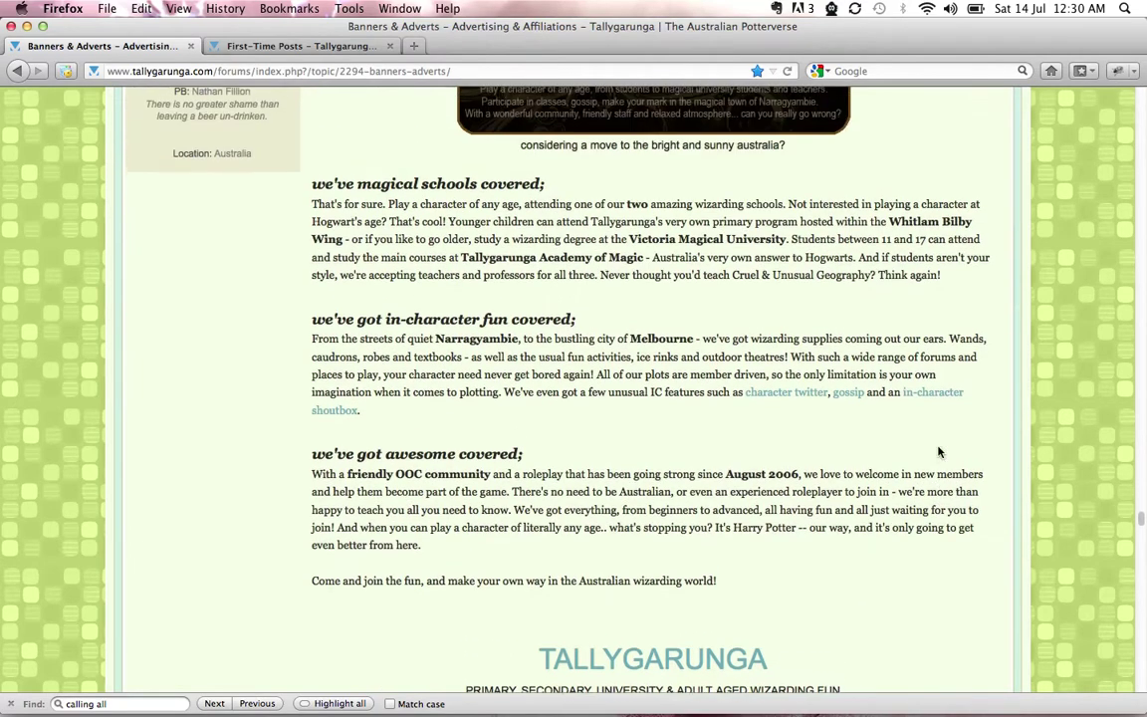
scroll(940, 450, up, 2)
scroll(934, 381, up, 5)
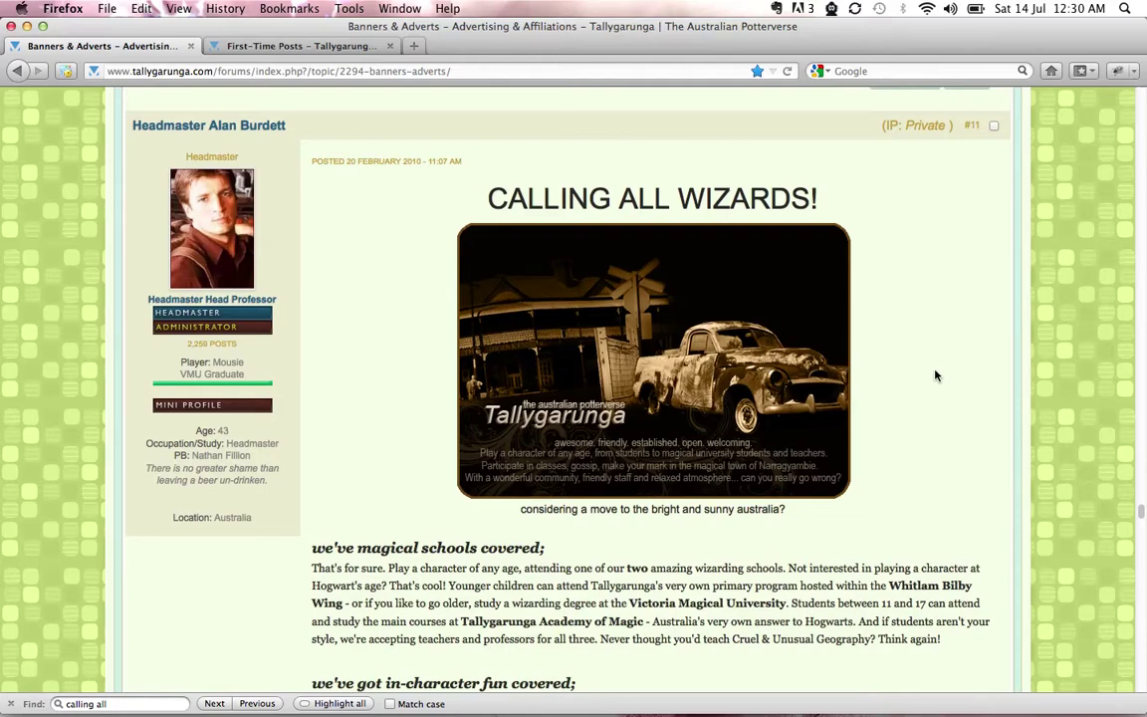
scroll(936, 376, down, 3)
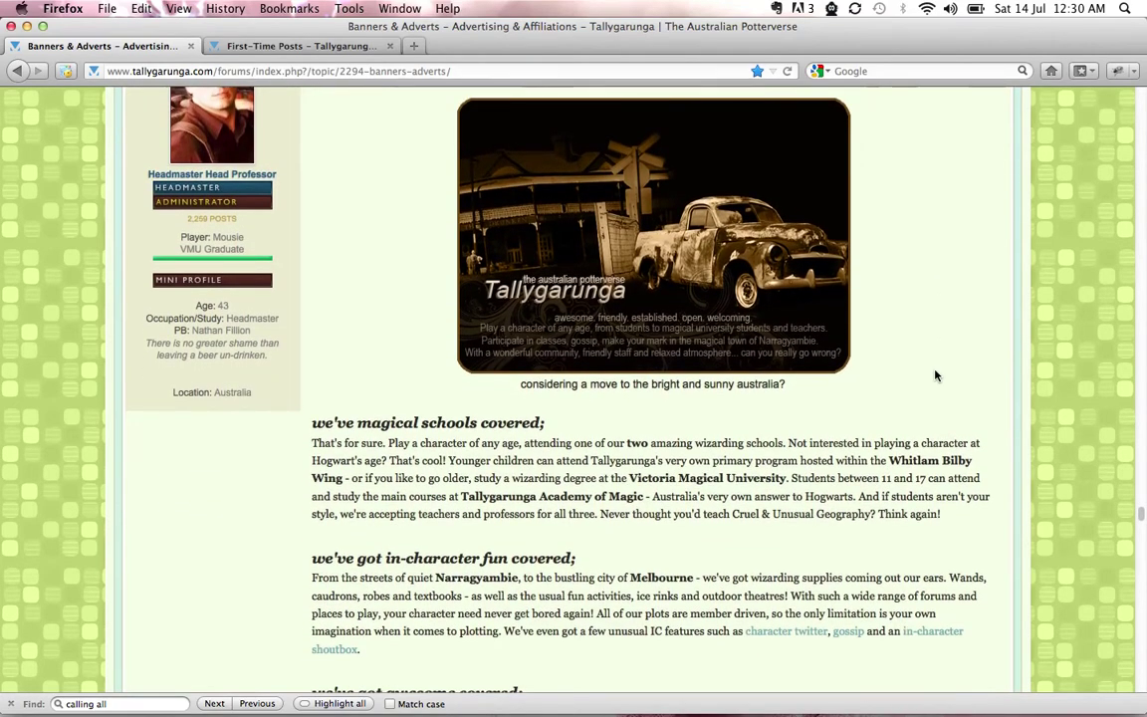
scroll(936, 375, down, 10)
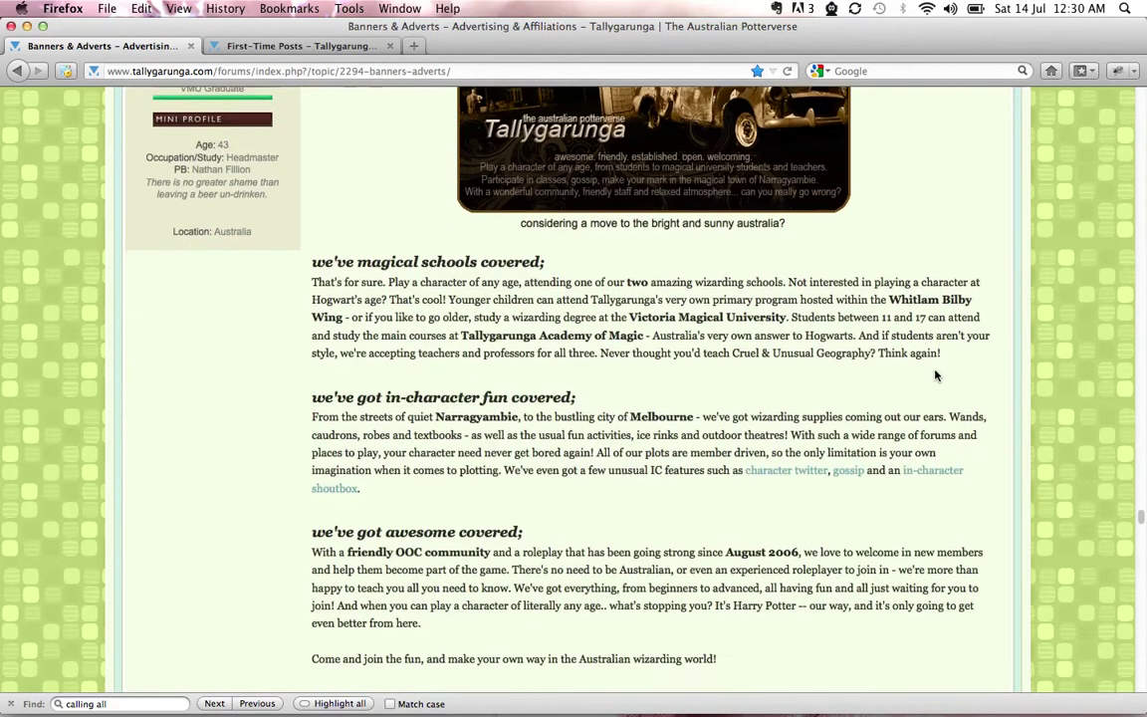
Scroll through the advert's BBCode boxes for IPB 3.x, InvisionFree/JCink, phpBB and Forummotion boards
scroll(936, 376, down, 7)
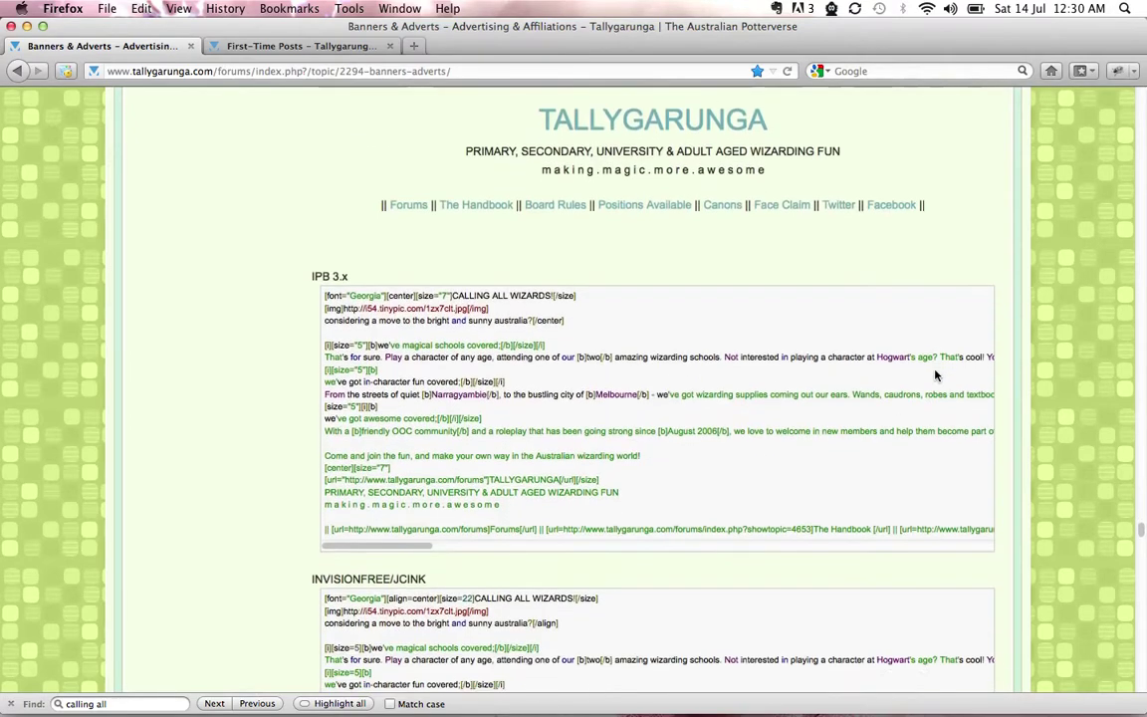
scroll(1033, 421, down, 2)
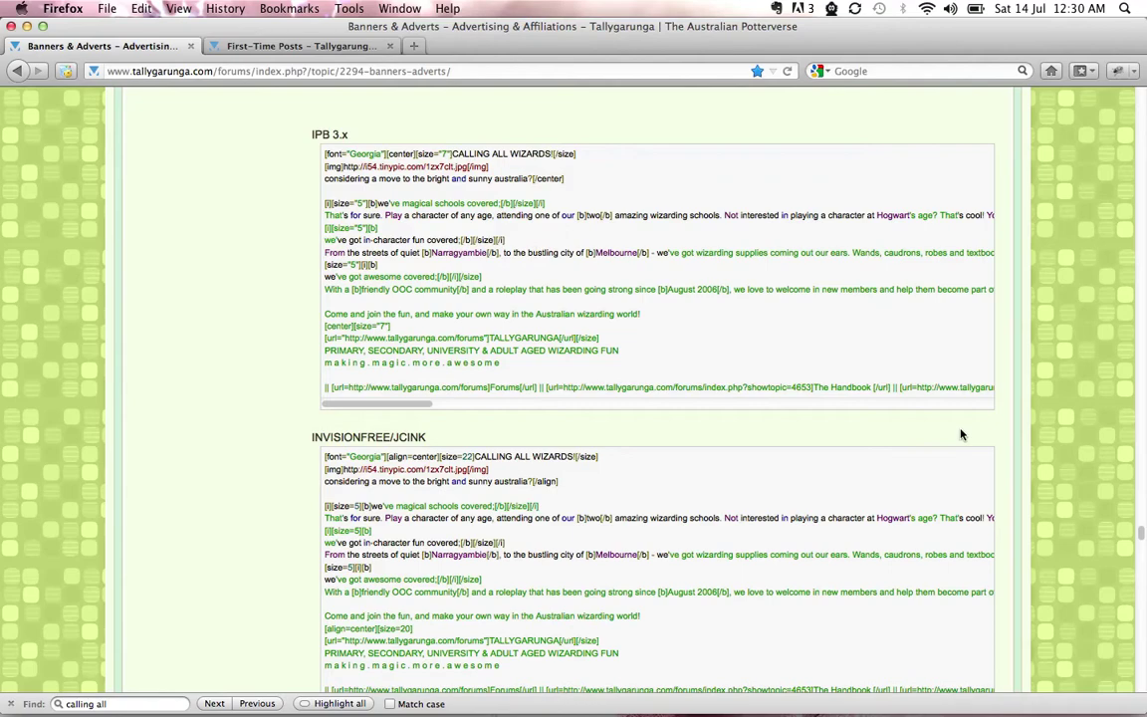
scroll(1003, 453, down, 6)
scroll(1004, 452, up, 8)
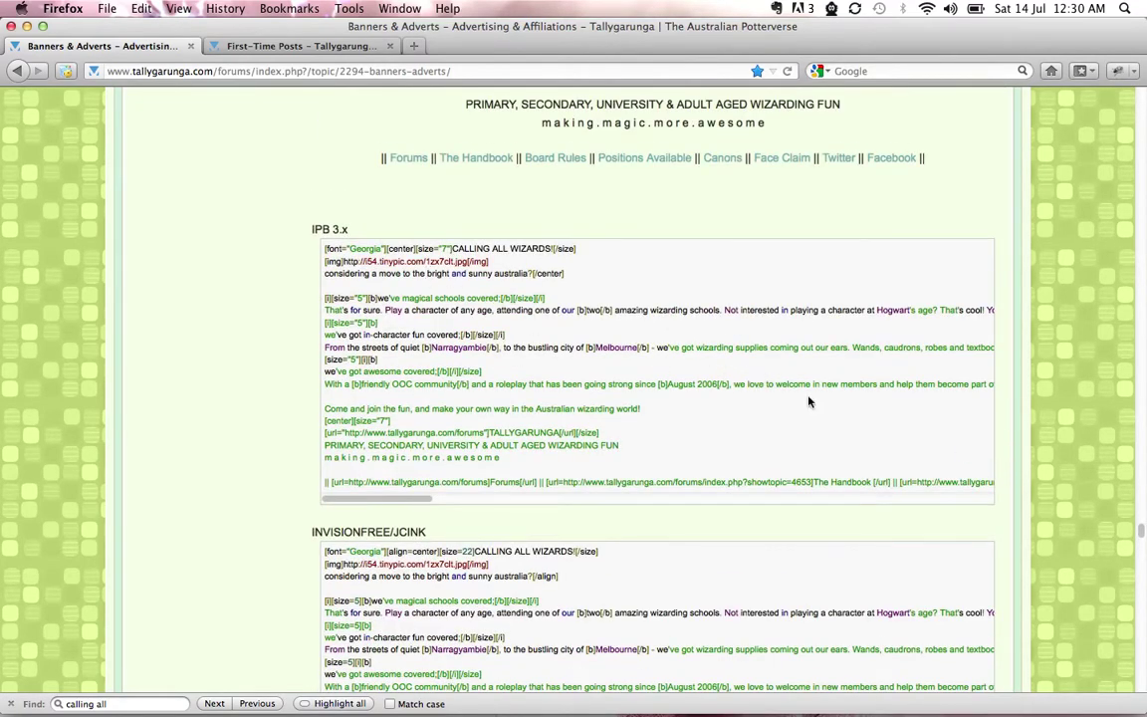
scroll(982, 466, up, 5)
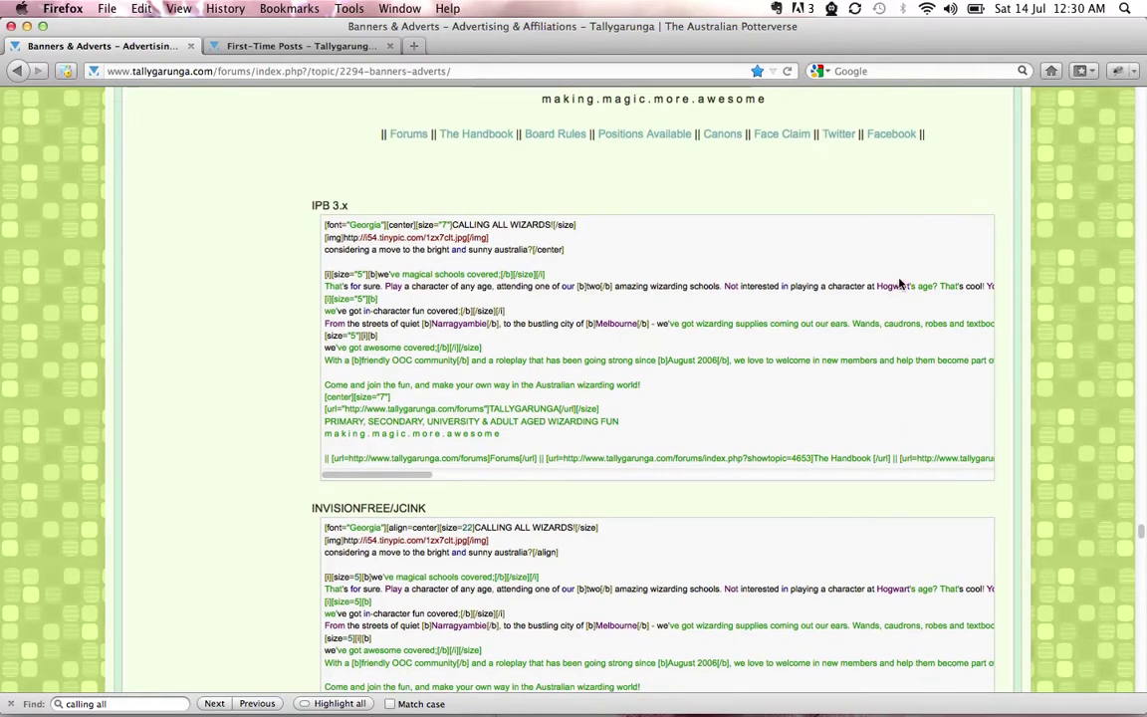
scroll(909, 269, up, 4)
scroll(909, 332, down, 14)
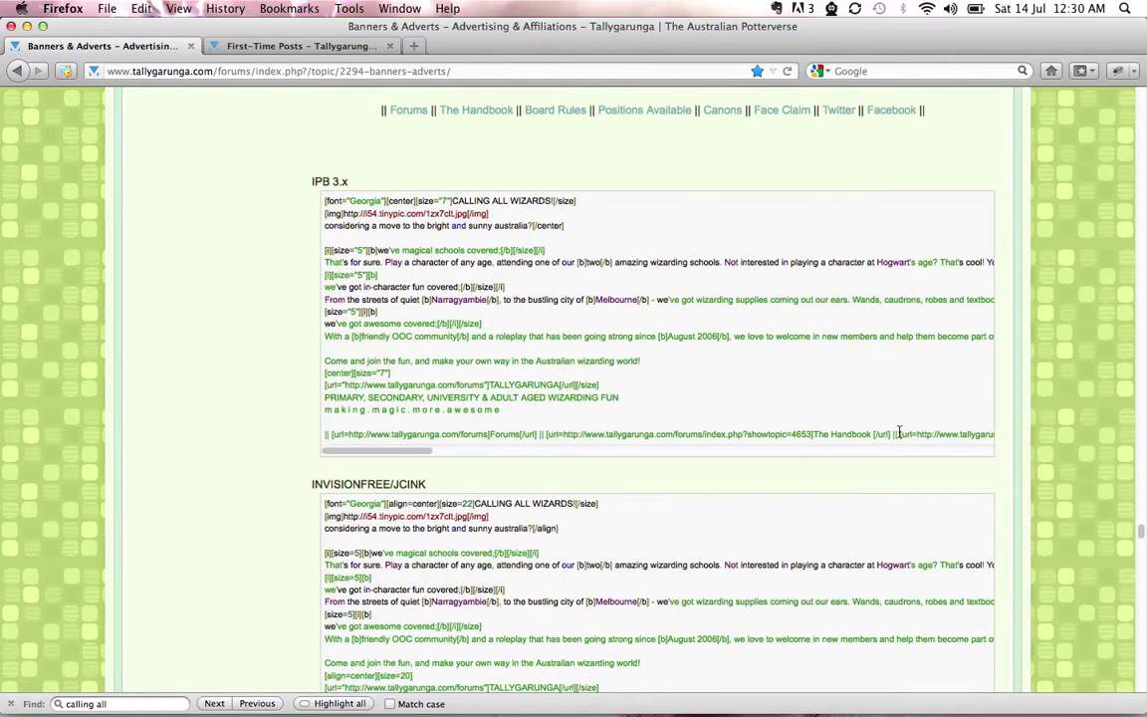
scroll(817, 430, down, 5)
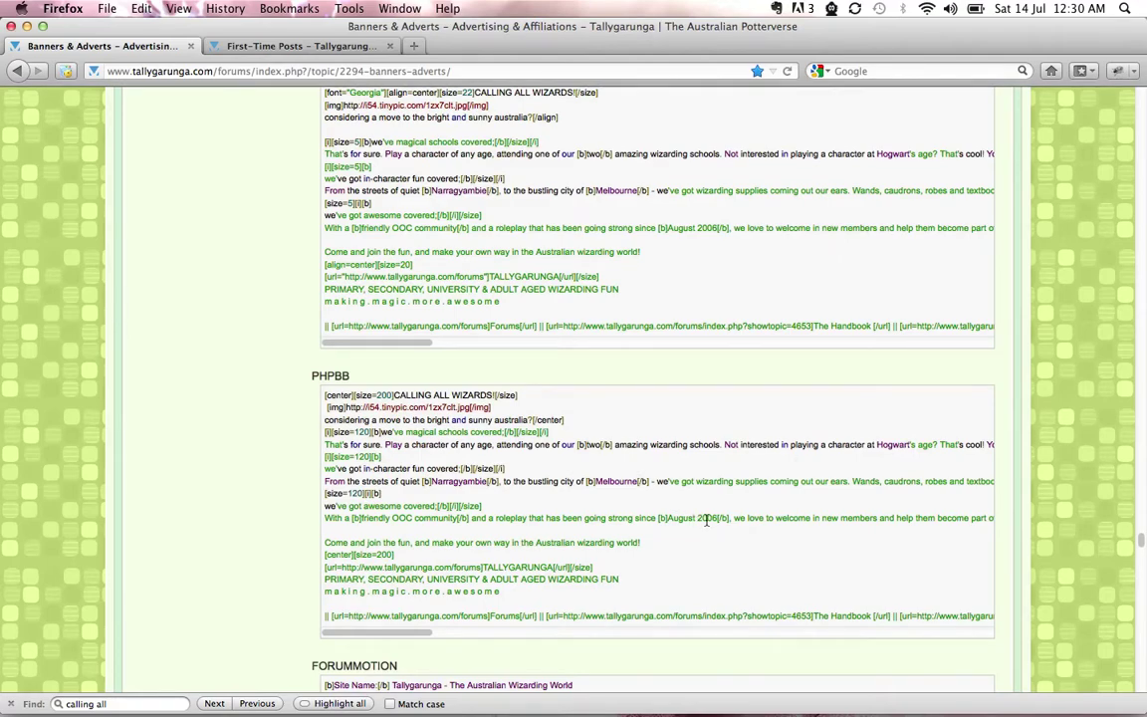
scroll(636, 478, down, 6)
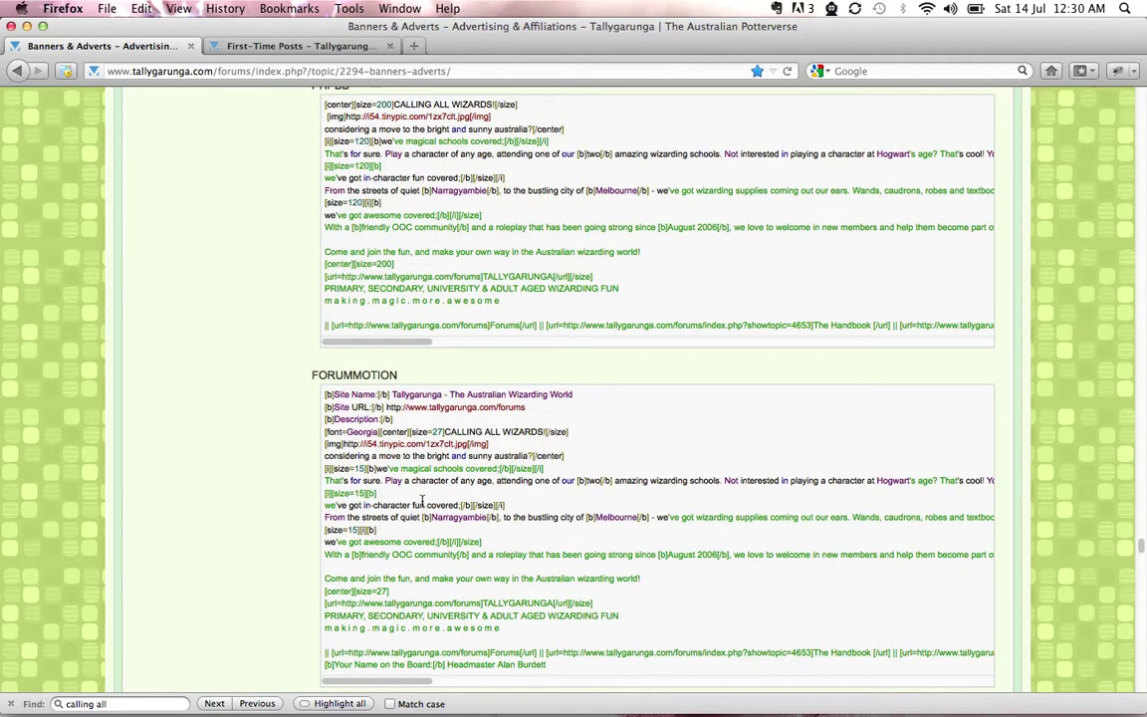
scroll(761, 441, down, 2)
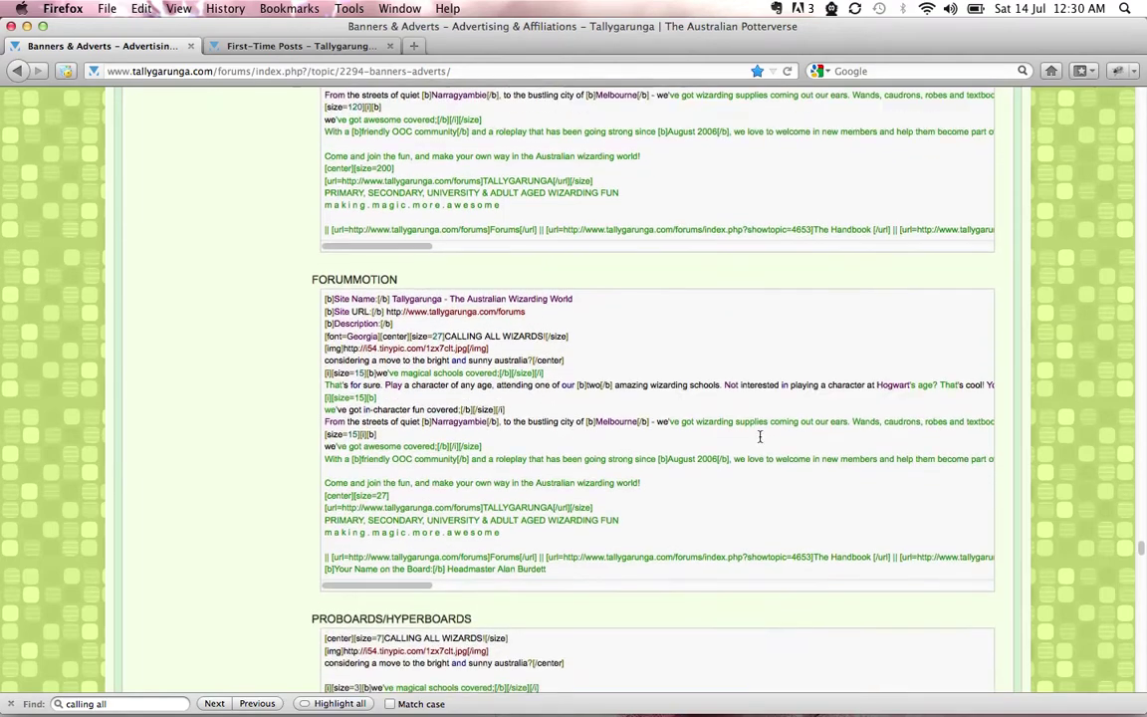
scroll(761, 441, down, 6)
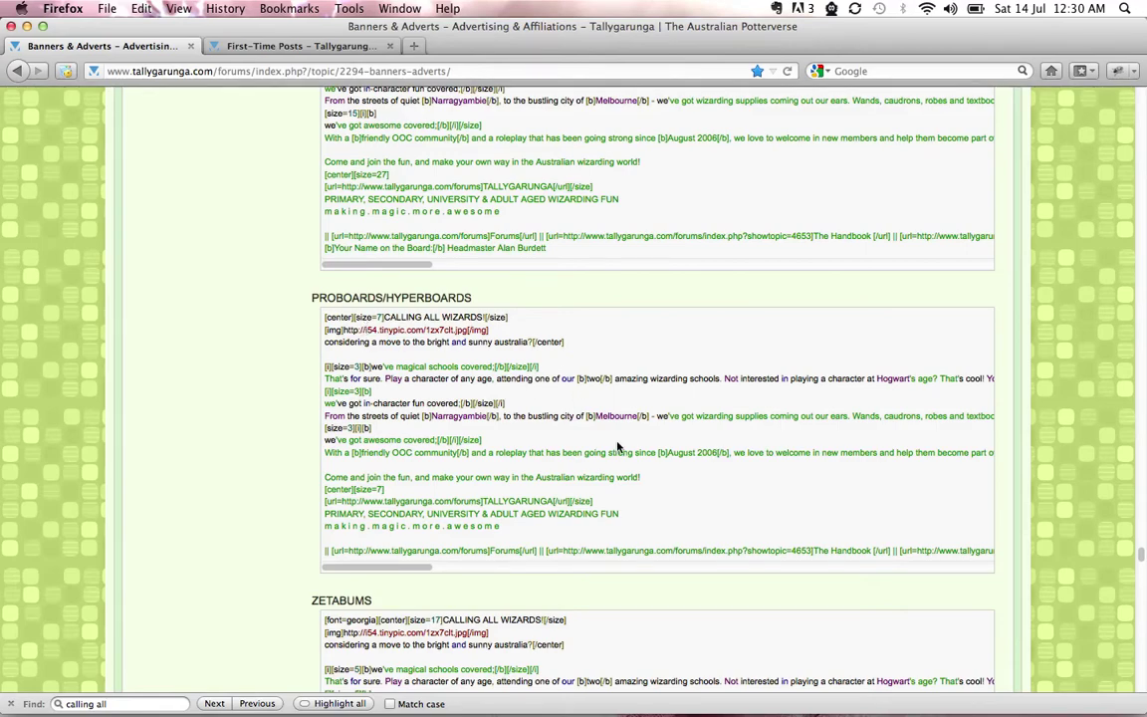
scroll(618, 447, down, 7)
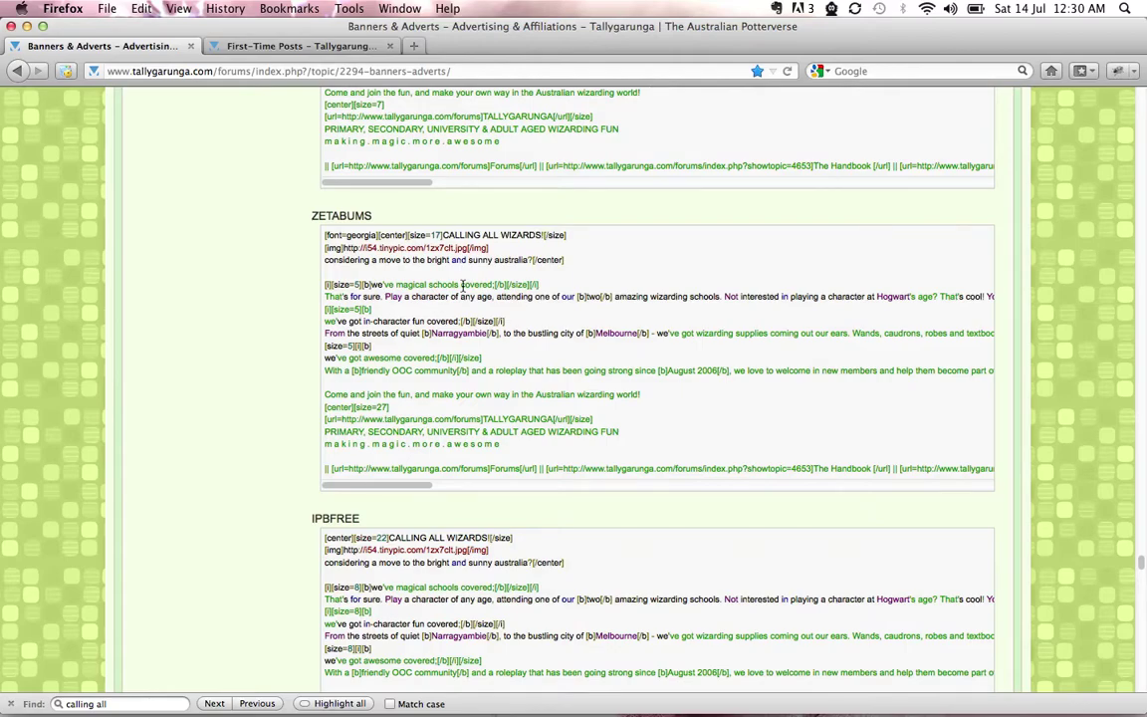
scroll(230, 456, down, 5)
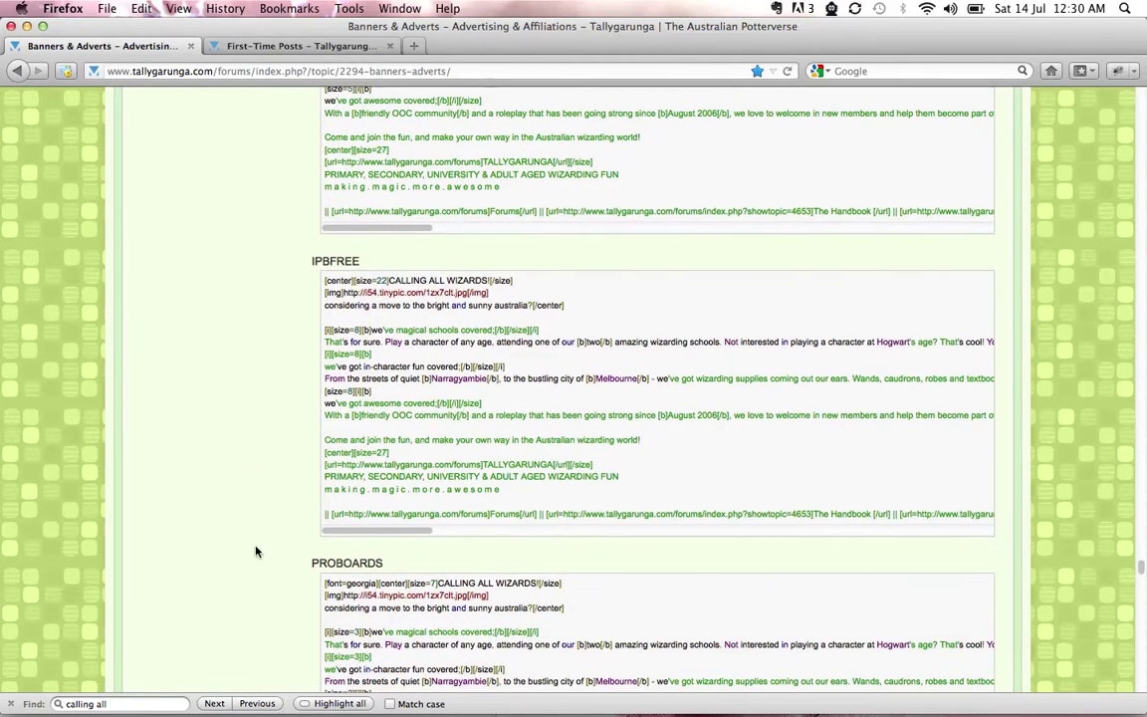
scroll(255, 551, down, 7)
scroll(227, 610, down, 3)
scroll(228, 617, down, 3)
scroll(279, 513, down, 6)
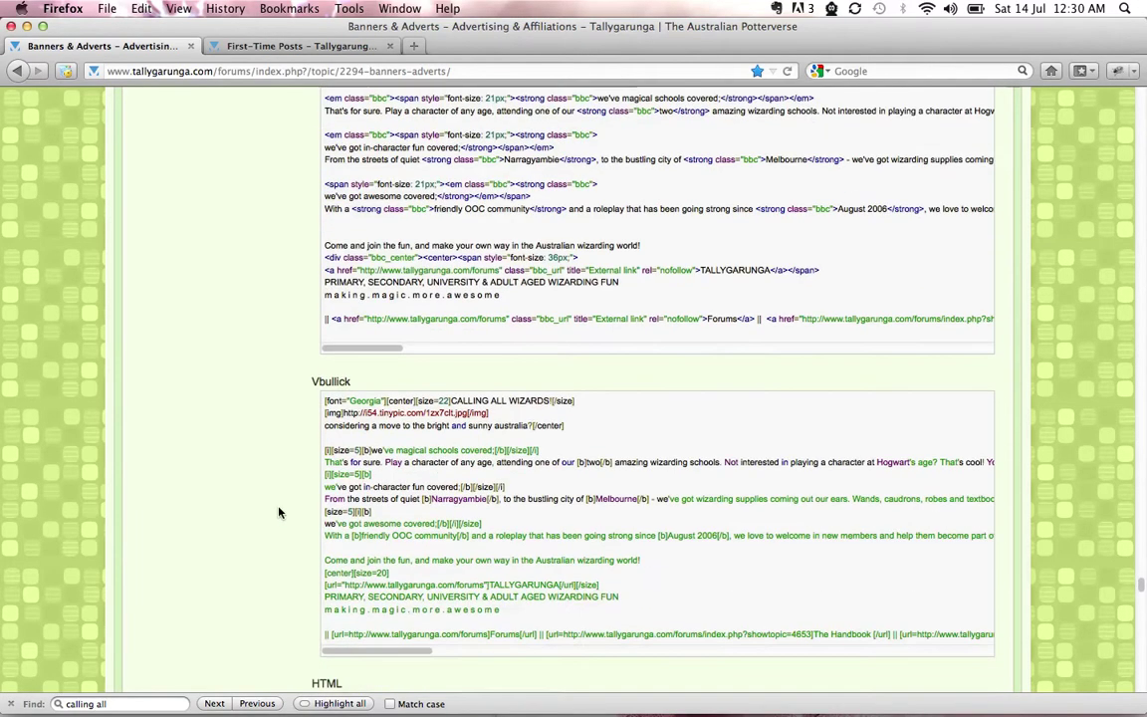
scroll(263, 587, down, 6)
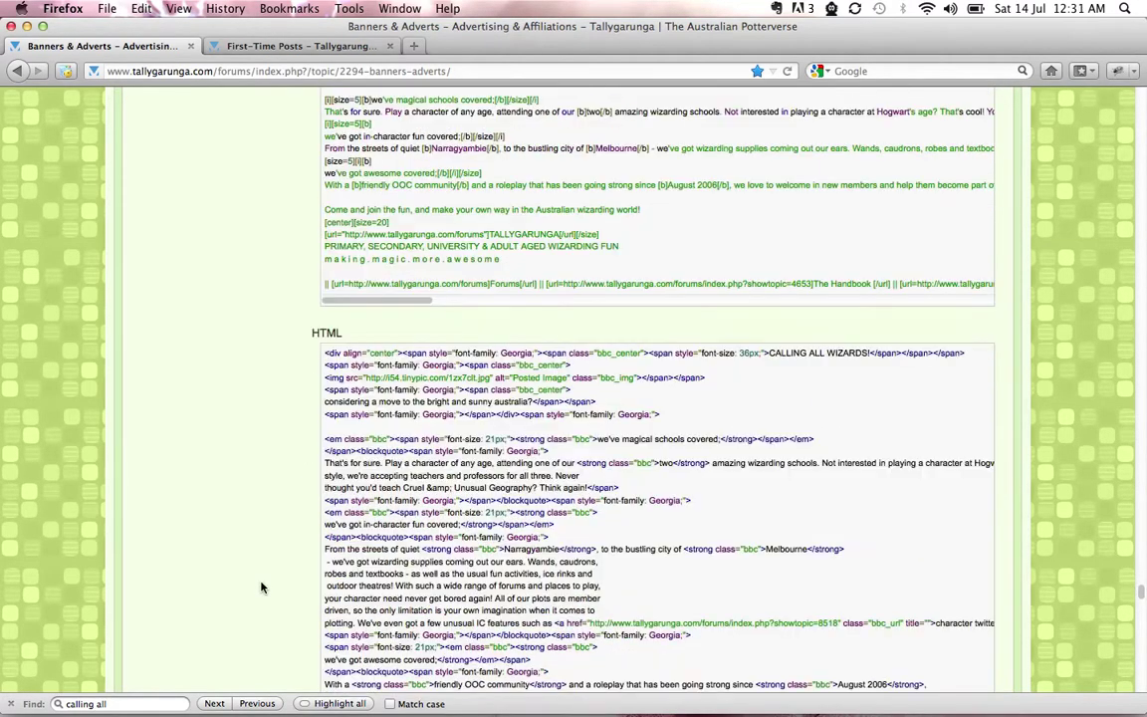
scroll(304, 657, down, 15)
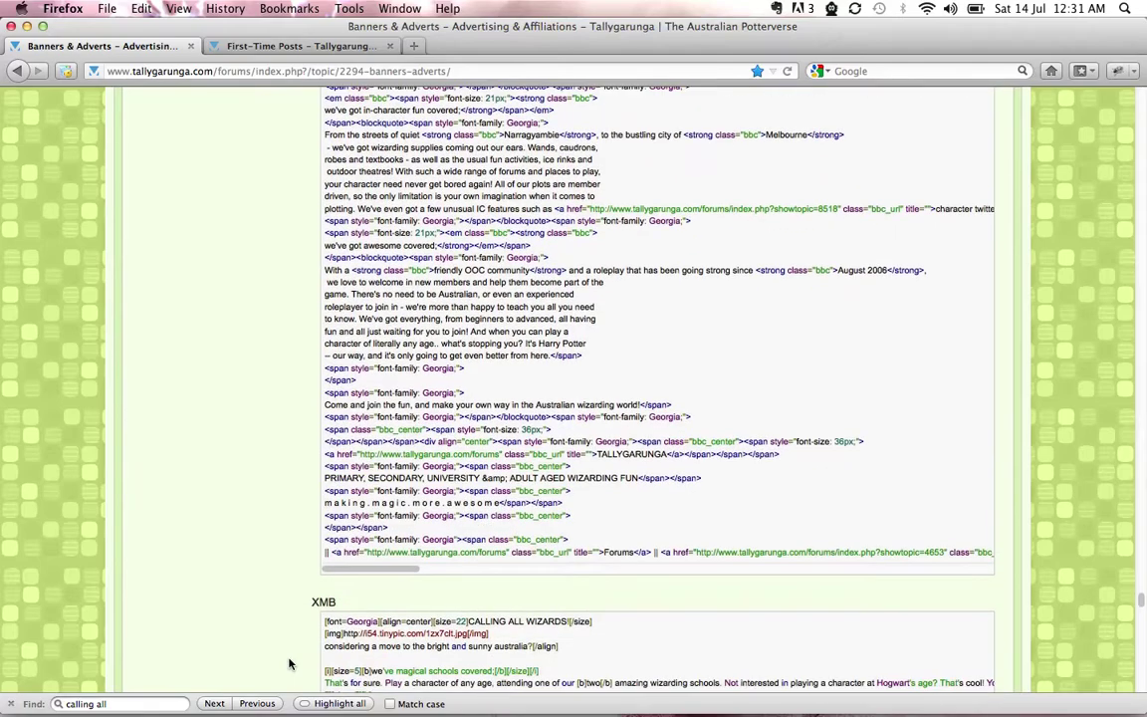
scroll(289, 664, up, 20)
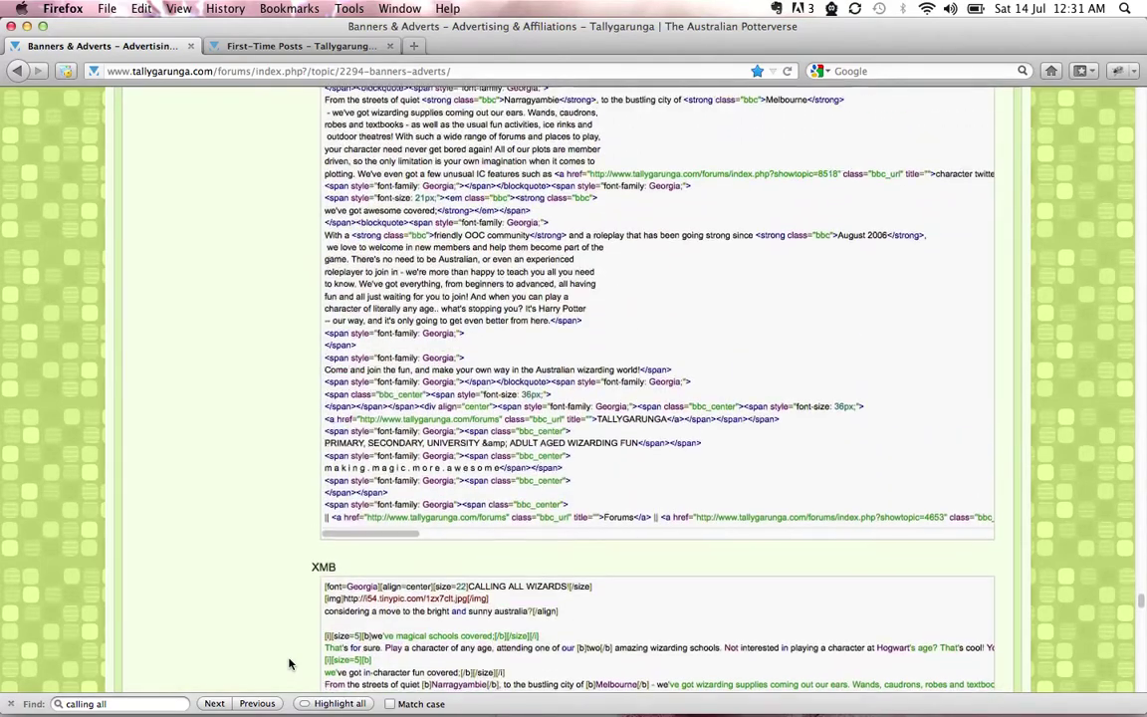
scroll(288, 664, up, 20)
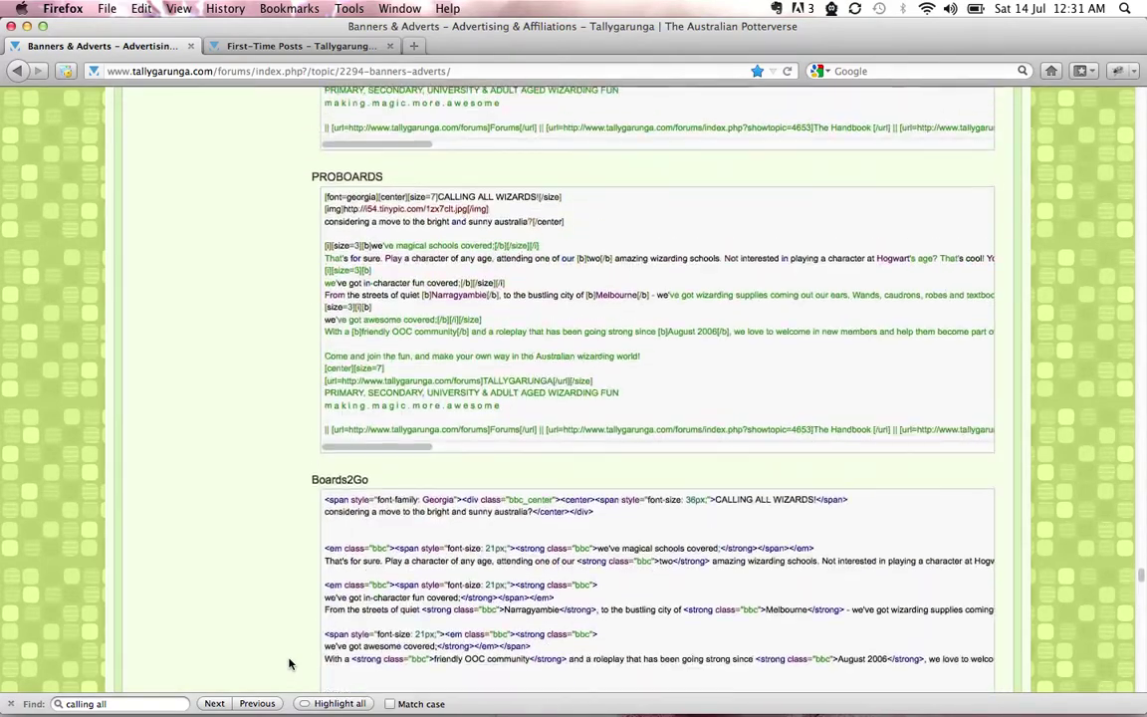
scroll(289, 664, up, 8)
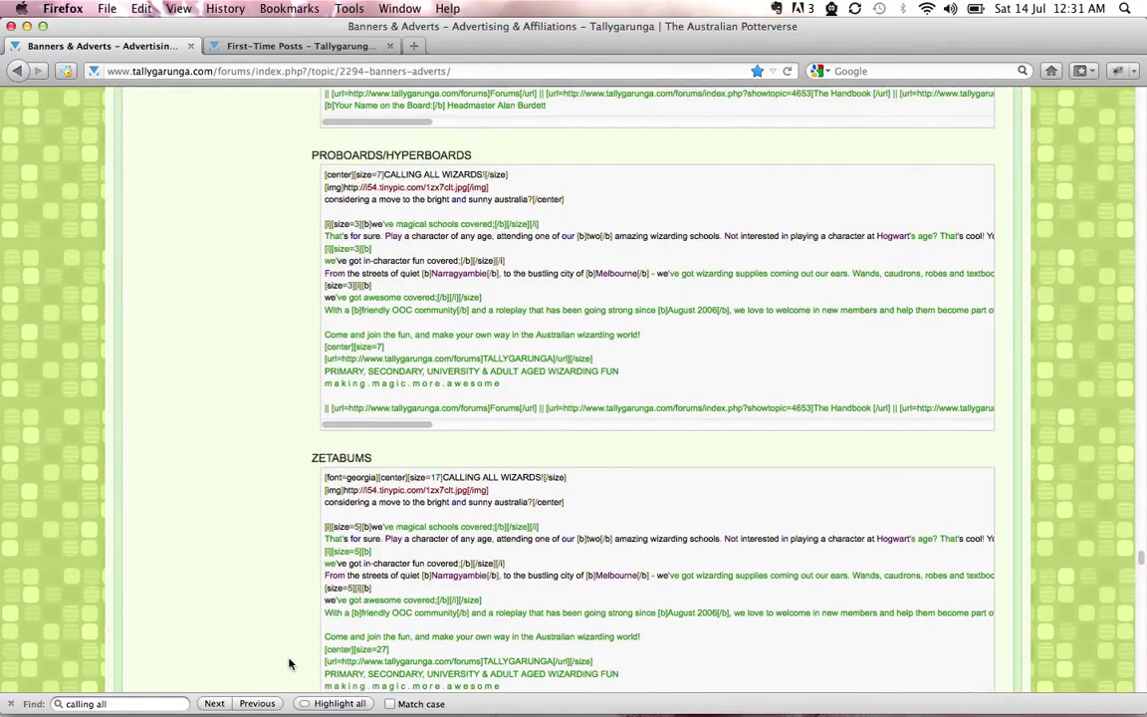
scroll(249, 531, up, 5)
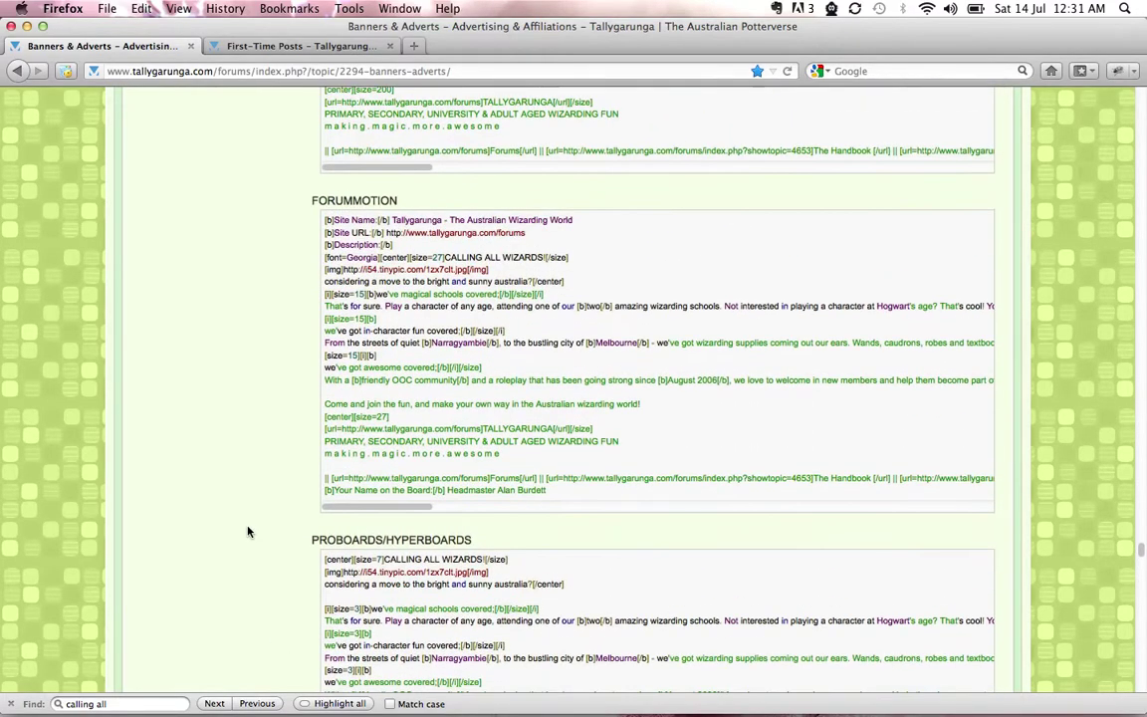
scroll(249, 532, up, 12)
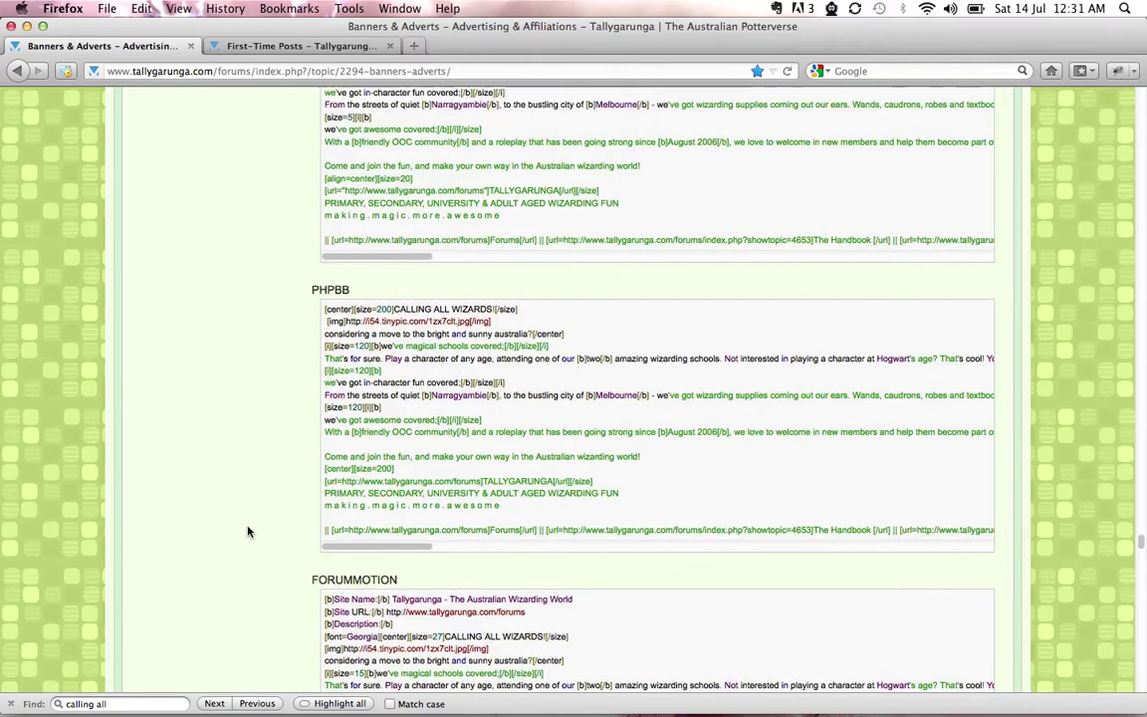
scroll(249, 531, up, 10)
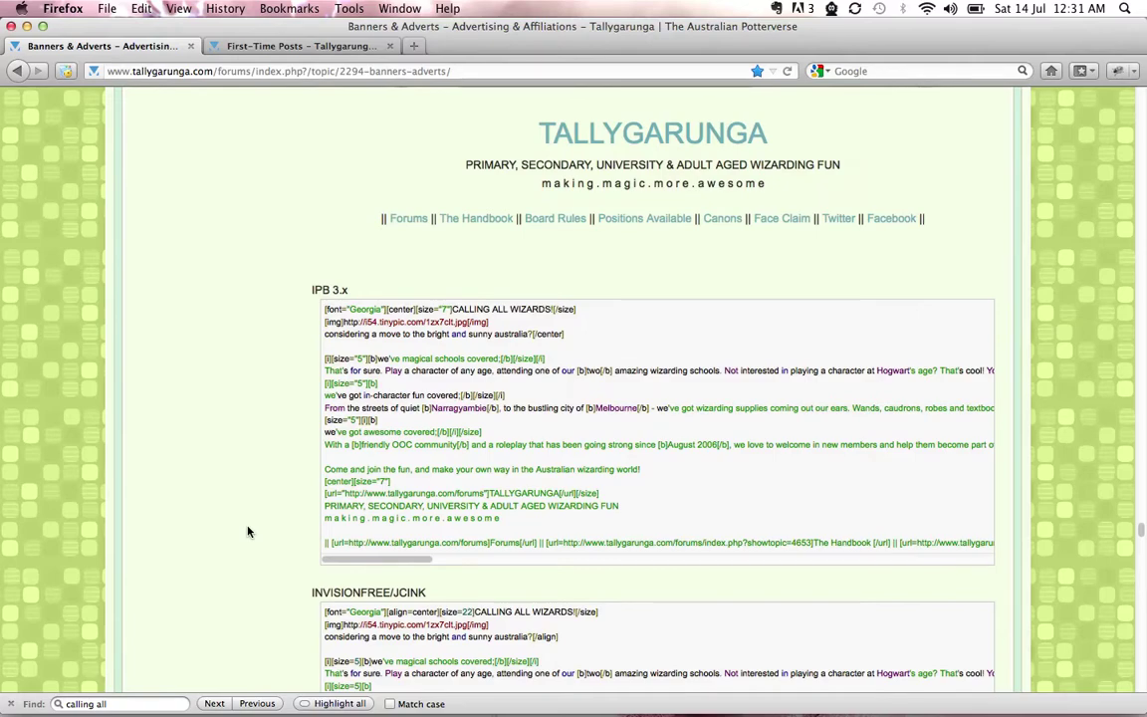
scroll(249, 531, up, 4)
scroll(249, 532, down, 3)
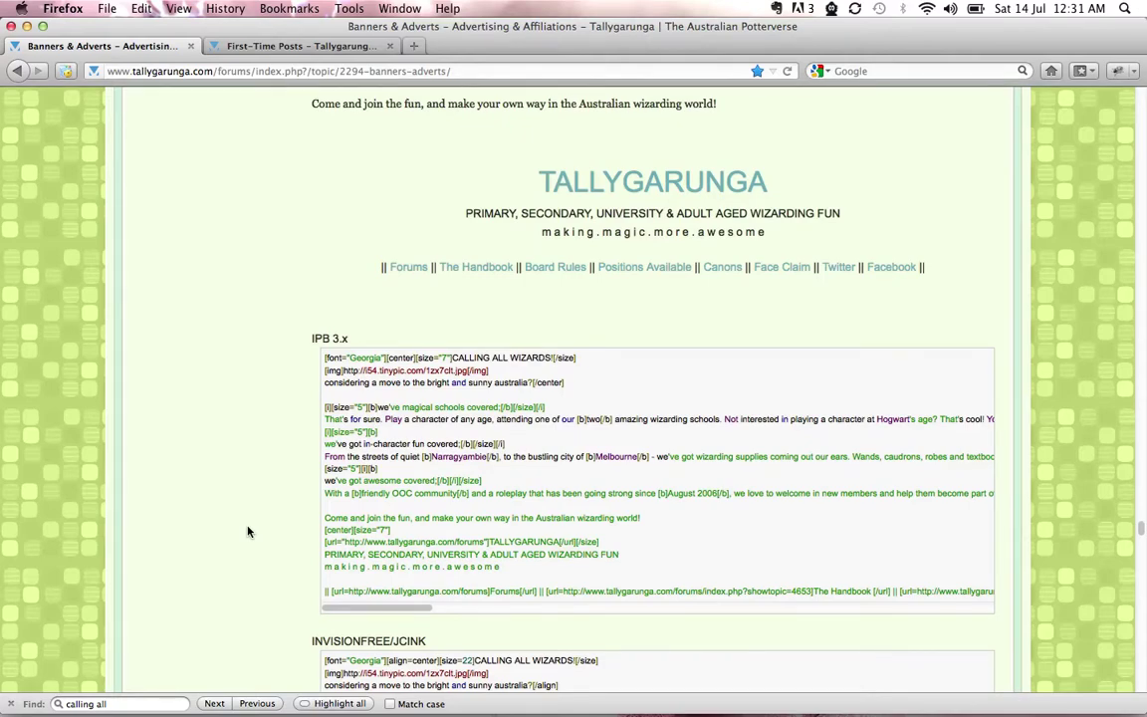
scroll(249, 532, down, 2)
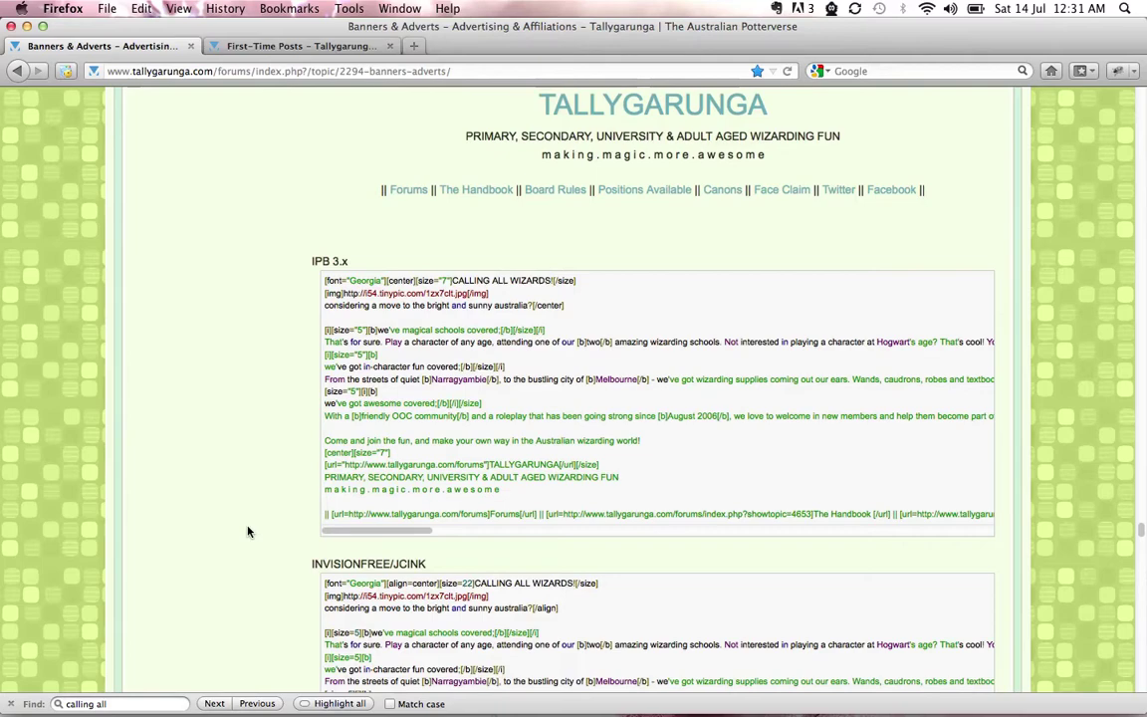
scroll(249, 532, down, 1)
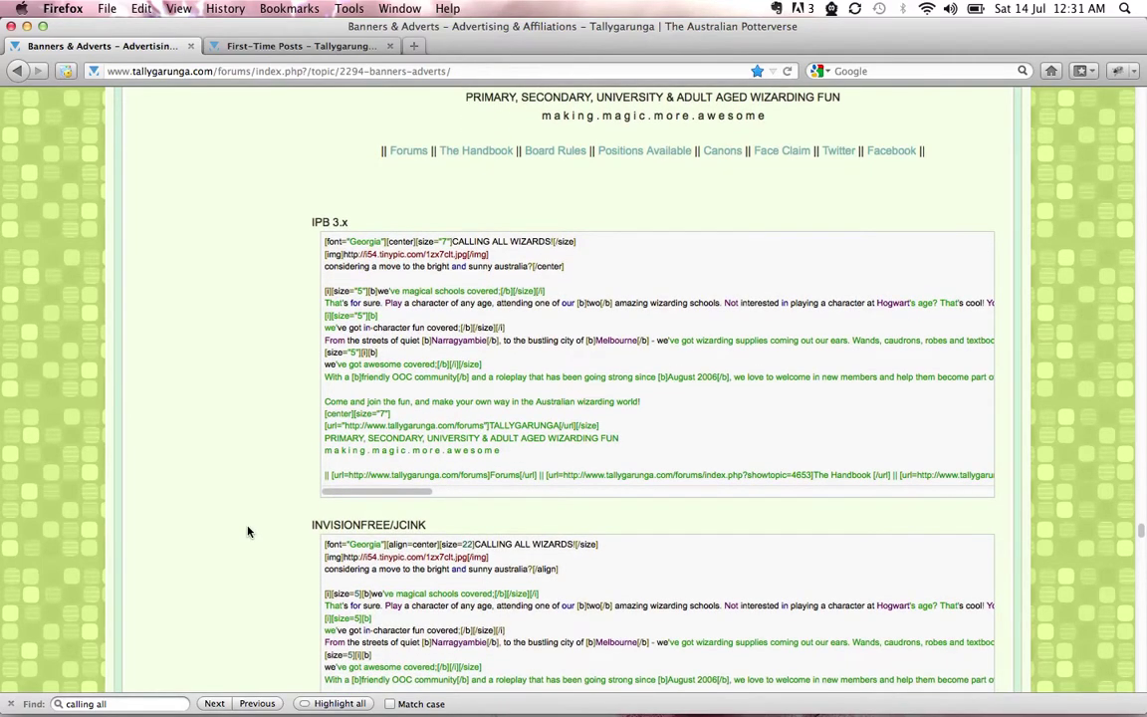
scroll(269, 482, down, 10)
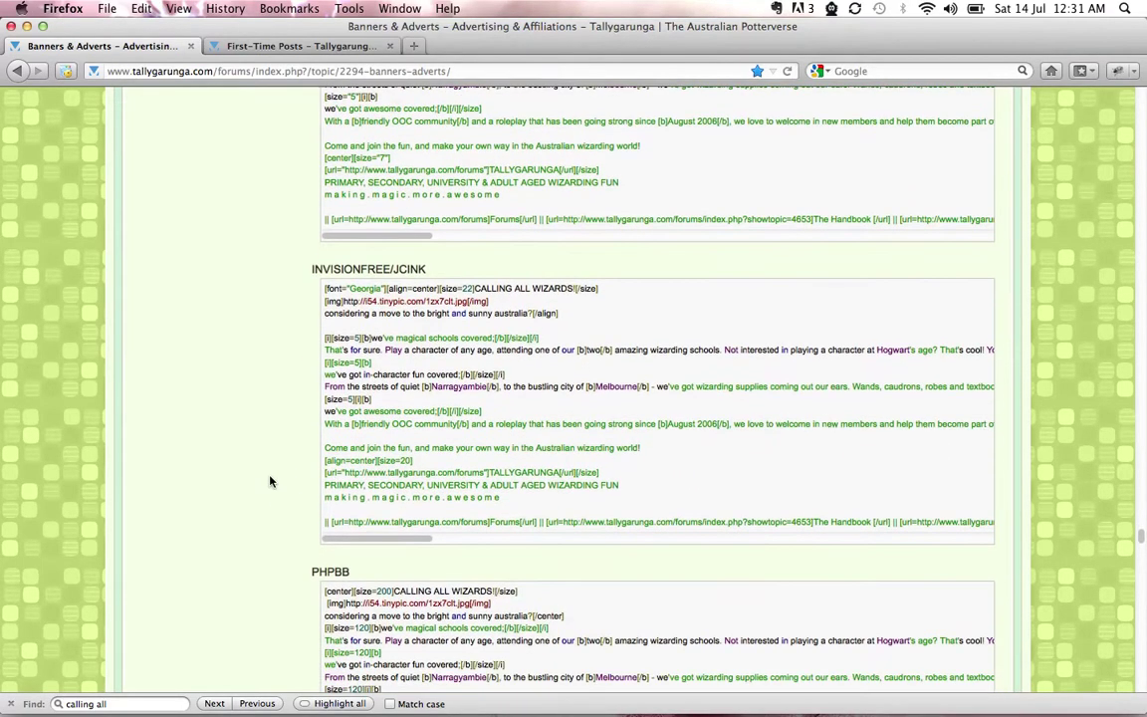
scroll(269, 482, down, 4)
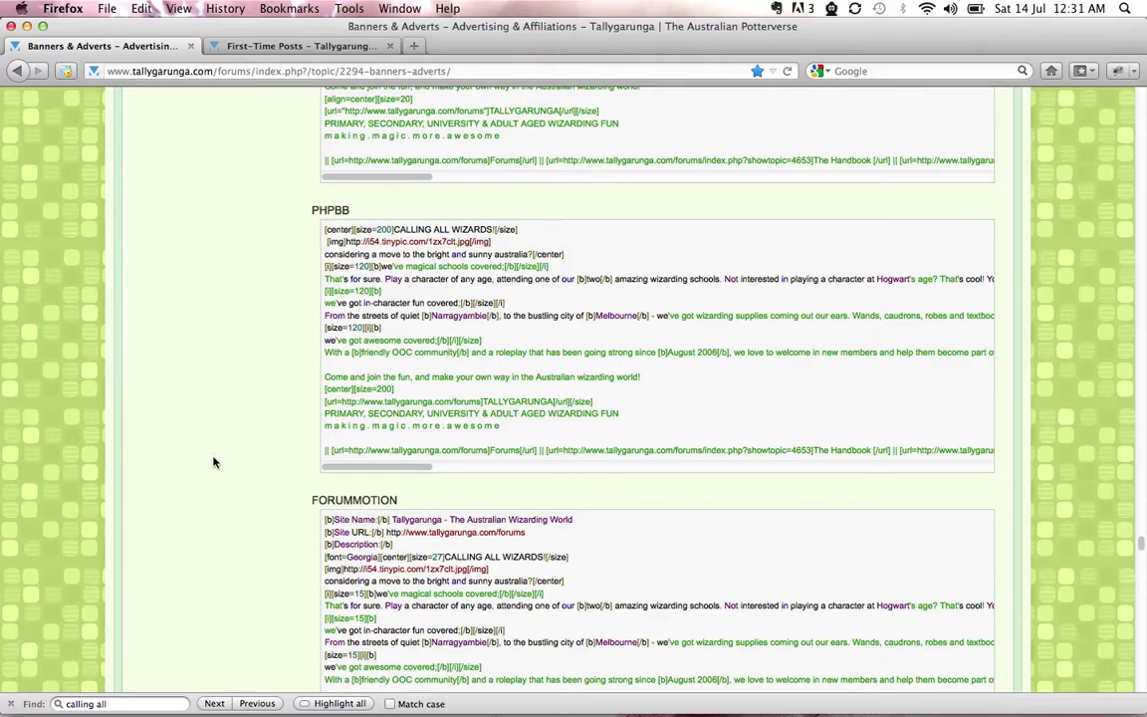
scroll(212, 463, down, 5)
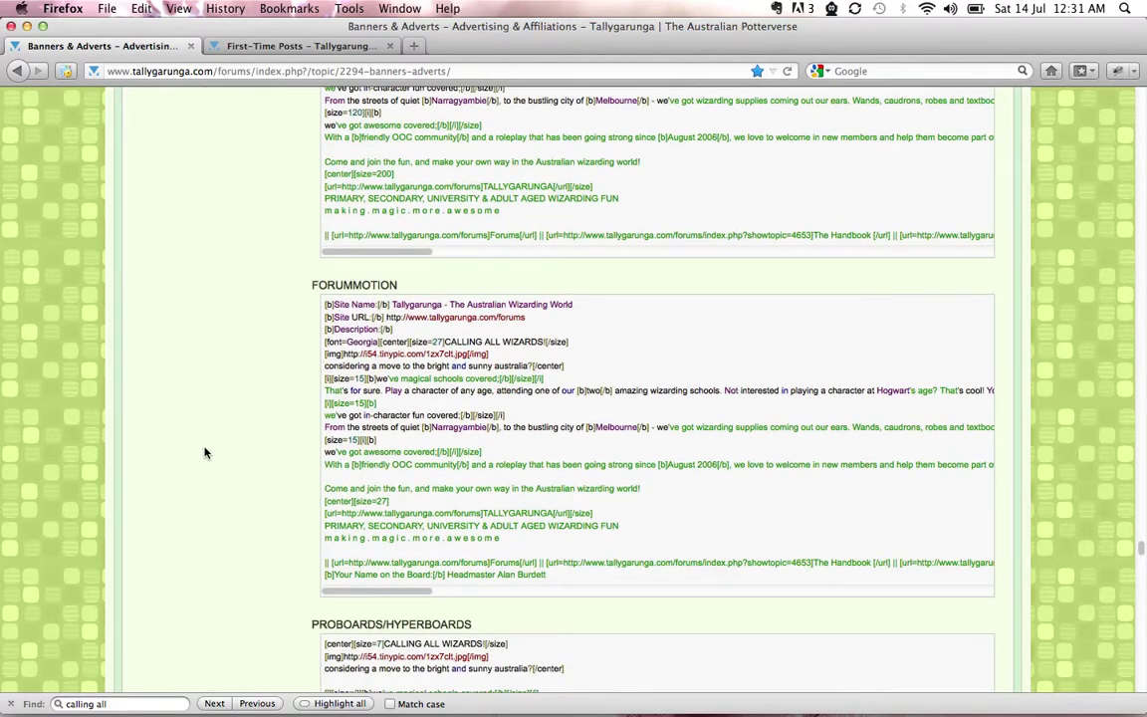
scroll(204, 453, down, 6)
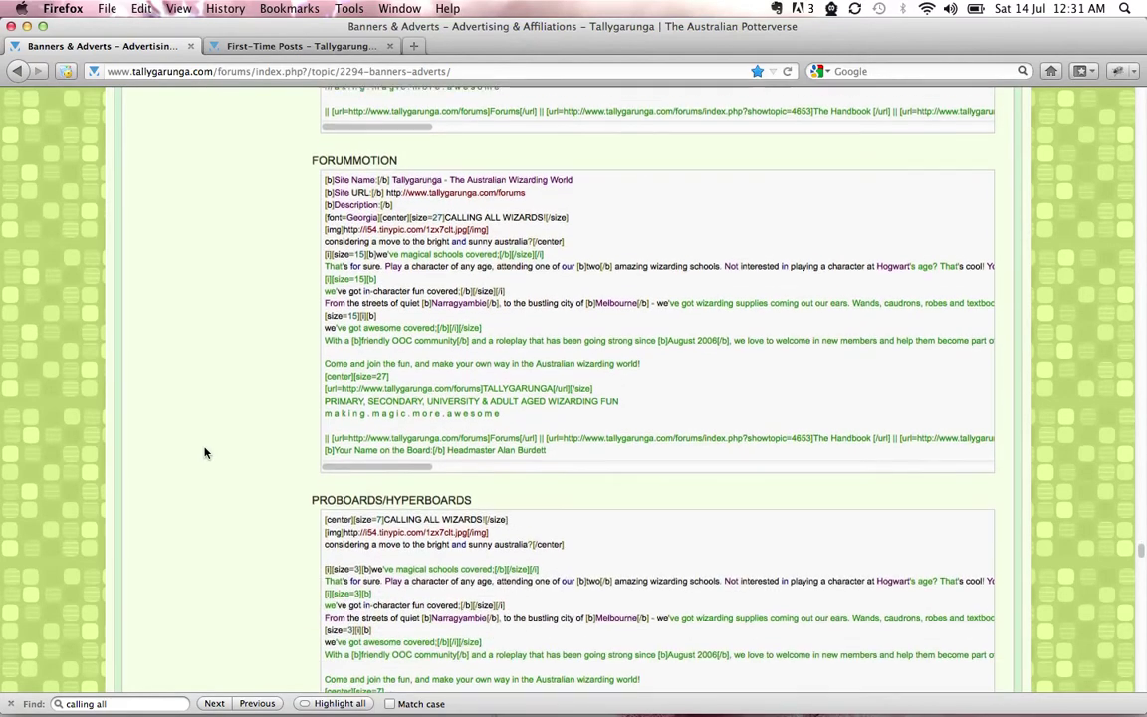
scroll(204, 453, up, 5)
scroll(204, 453, up, 20)
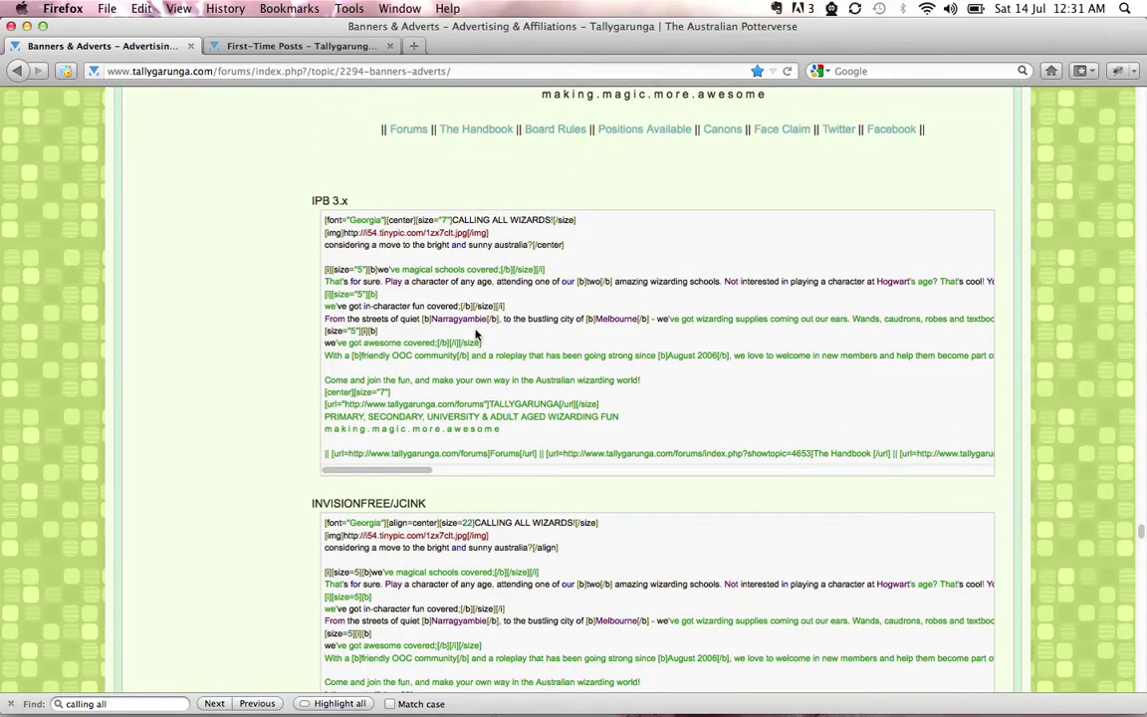
scroll(208, 567, down, 9)
scroll(209, 567, up, 16)
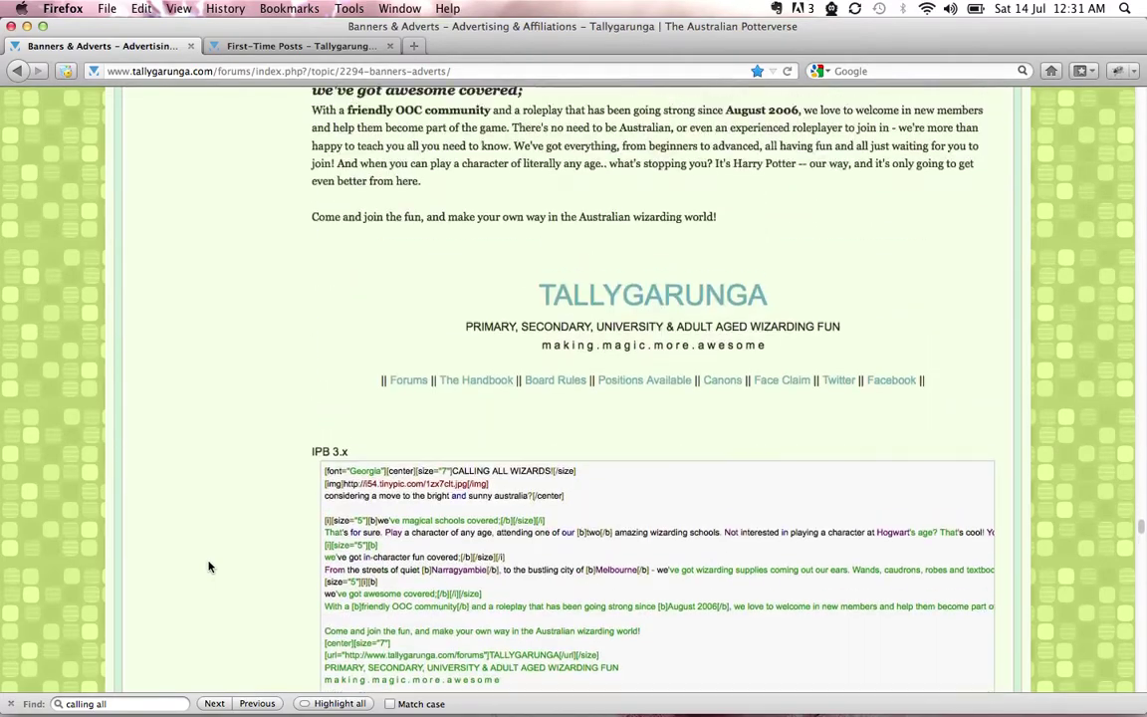
scroll(208, 567, up, 8)
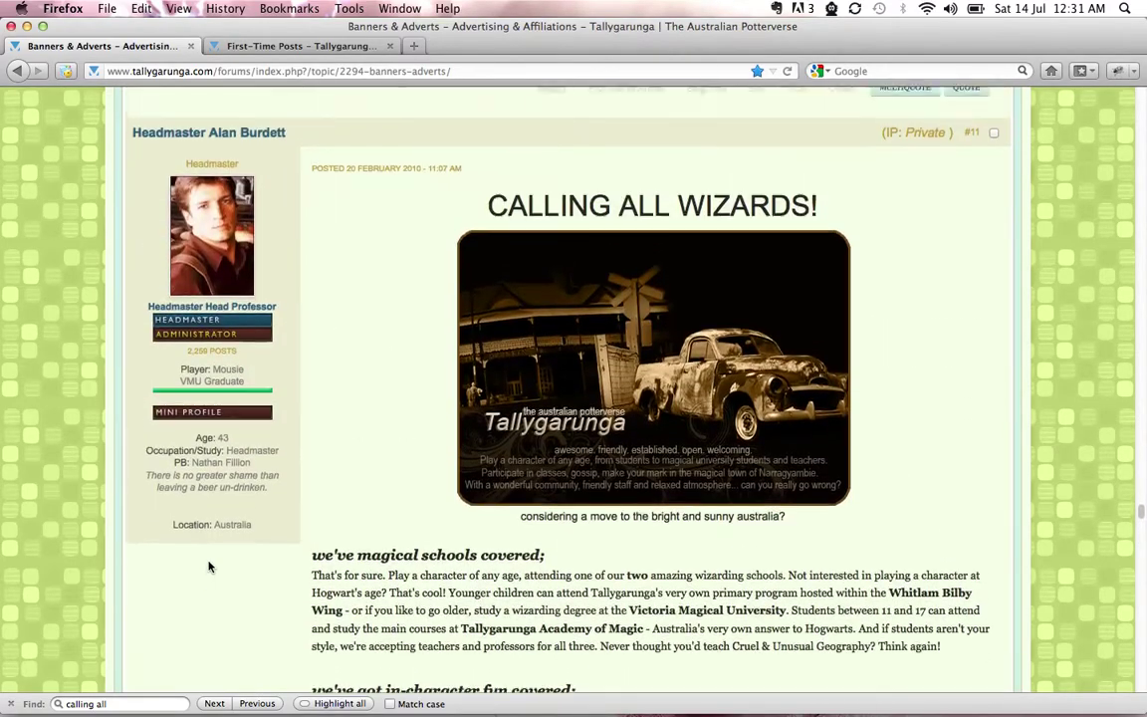
scroll(208, 566, down, 4)
scroll(208, 567, down, 10)
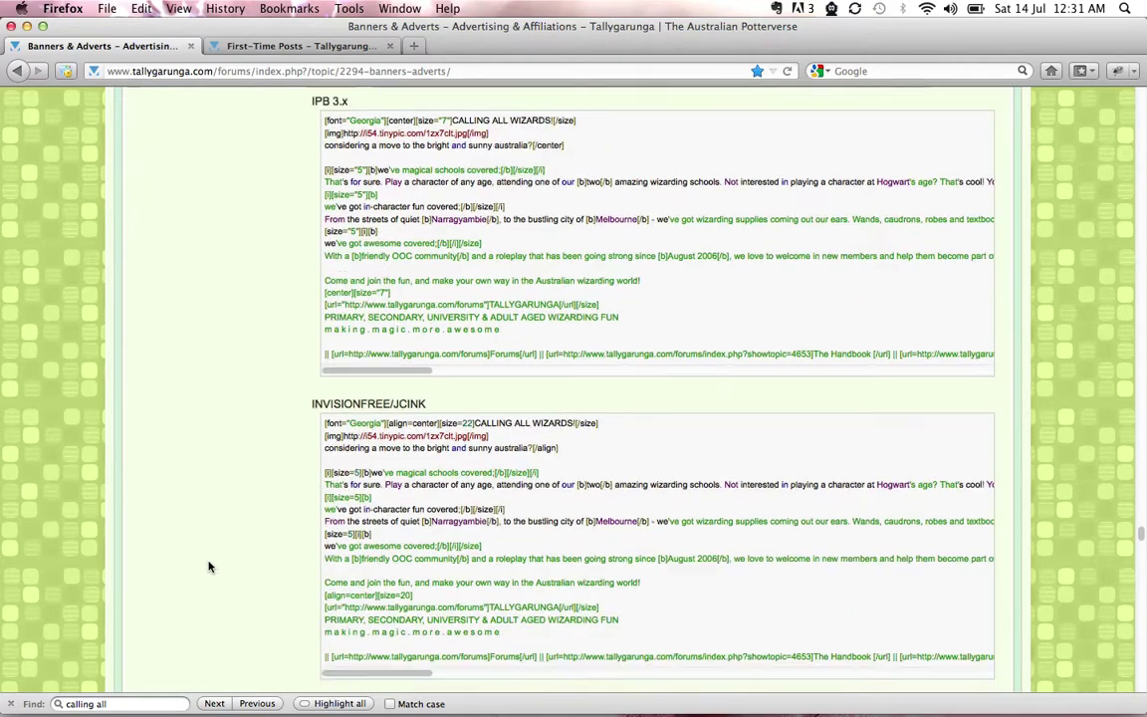
scroll(208, 566, down, 4)
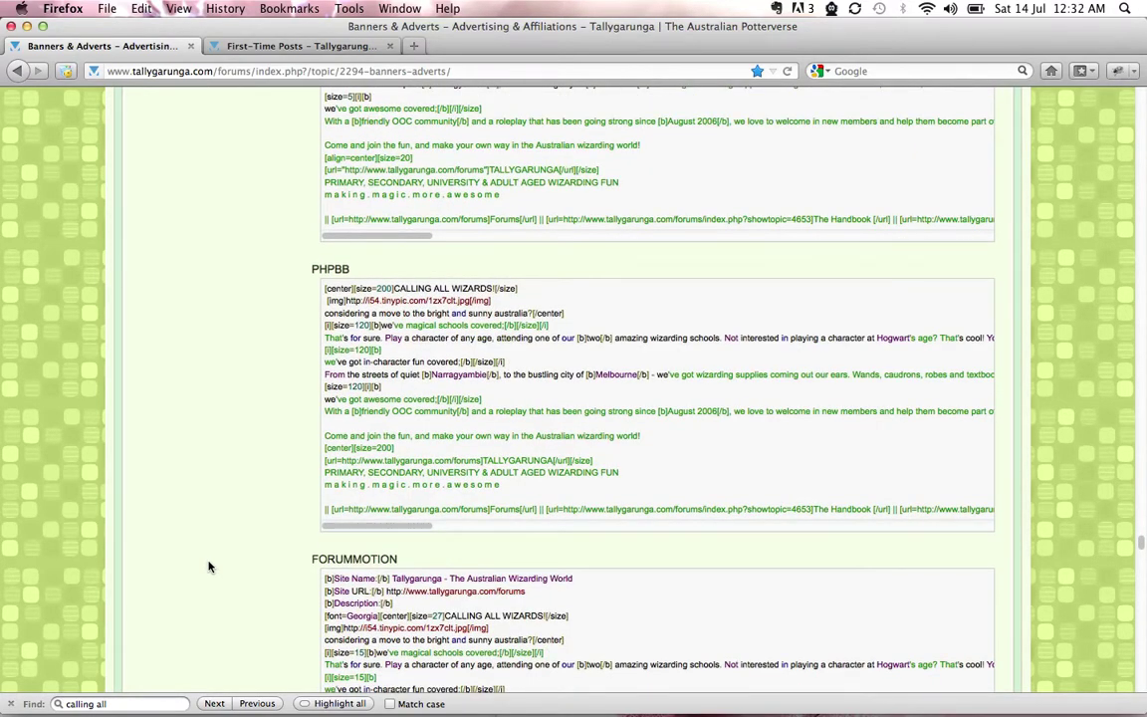
scroll(208, 567, down, 2)
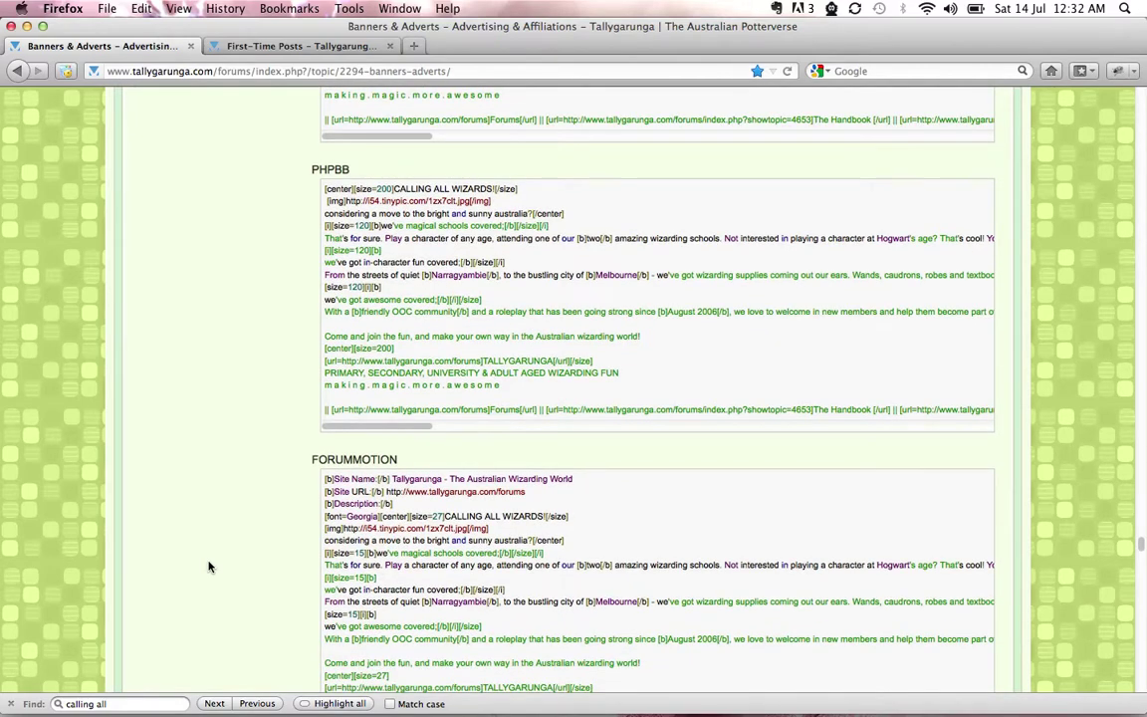
scroll(208, 567, up, 7)
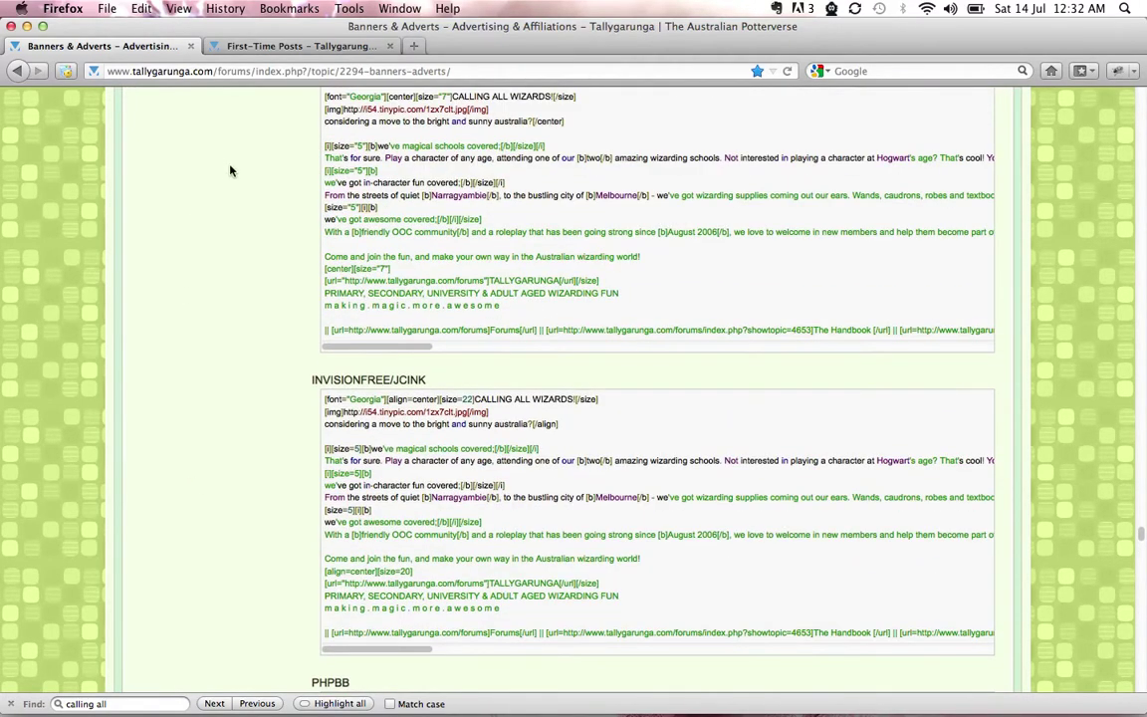
Switch to the First-Time Posts forum tab and scroll down its topic list
click(306, 48)
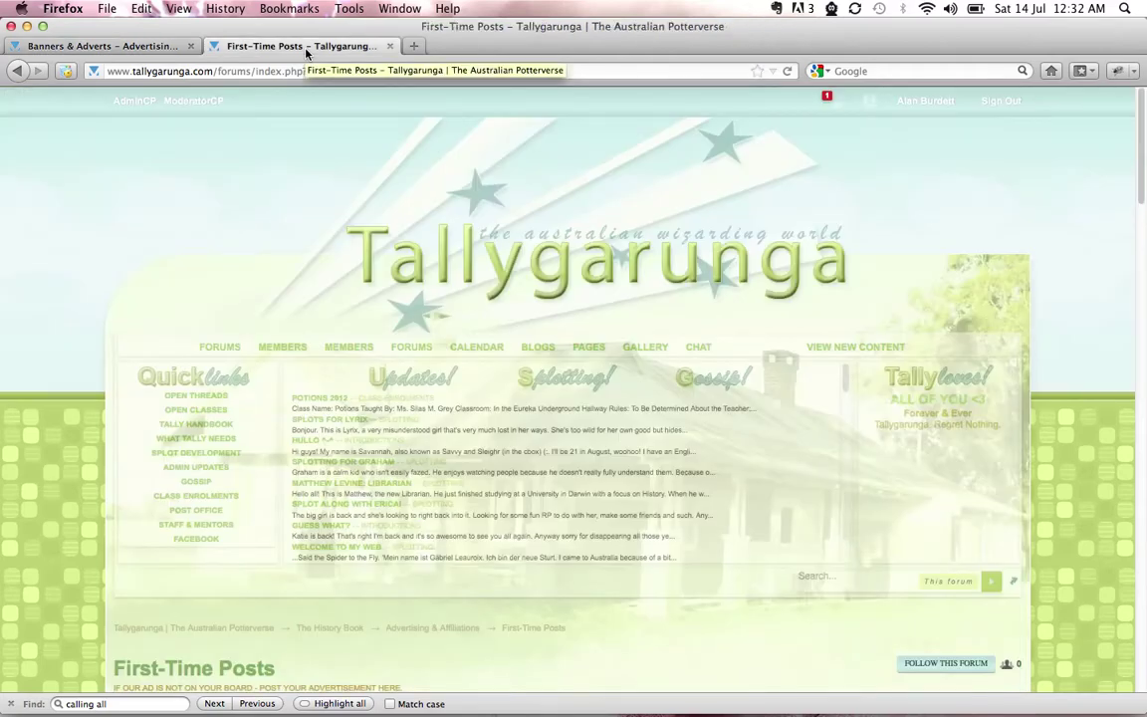
scroll(13, 459, down, 4)
scroll(13, 460, down, 2)
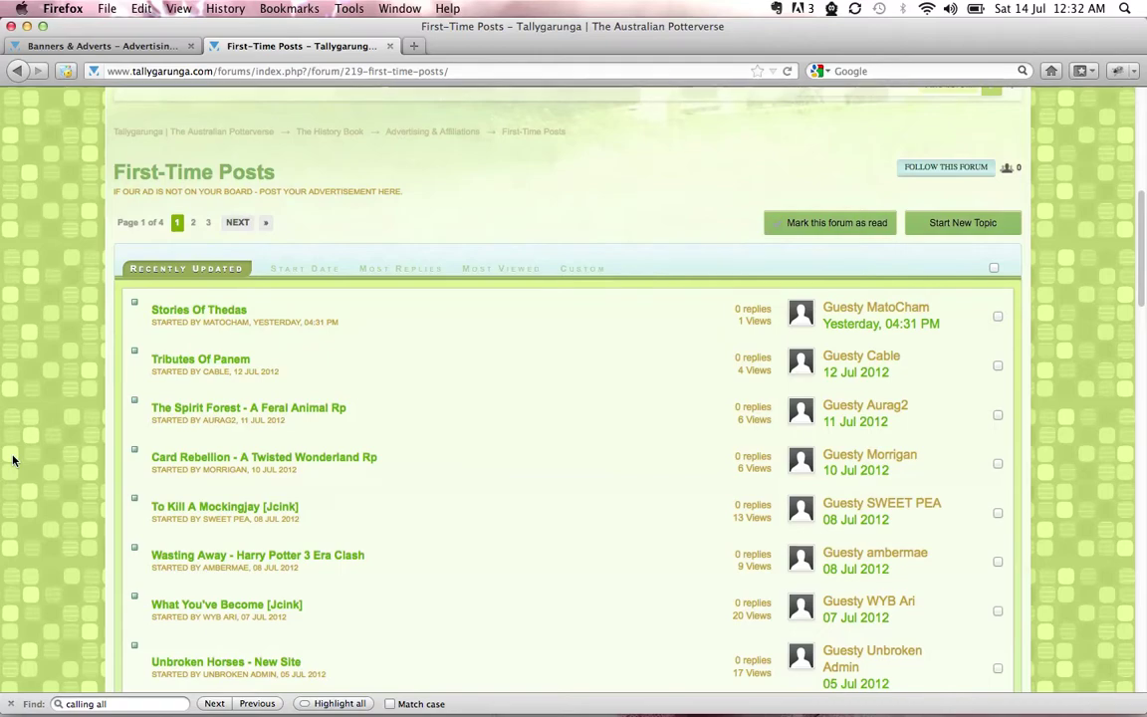
scroll(13, 460, down, 3)
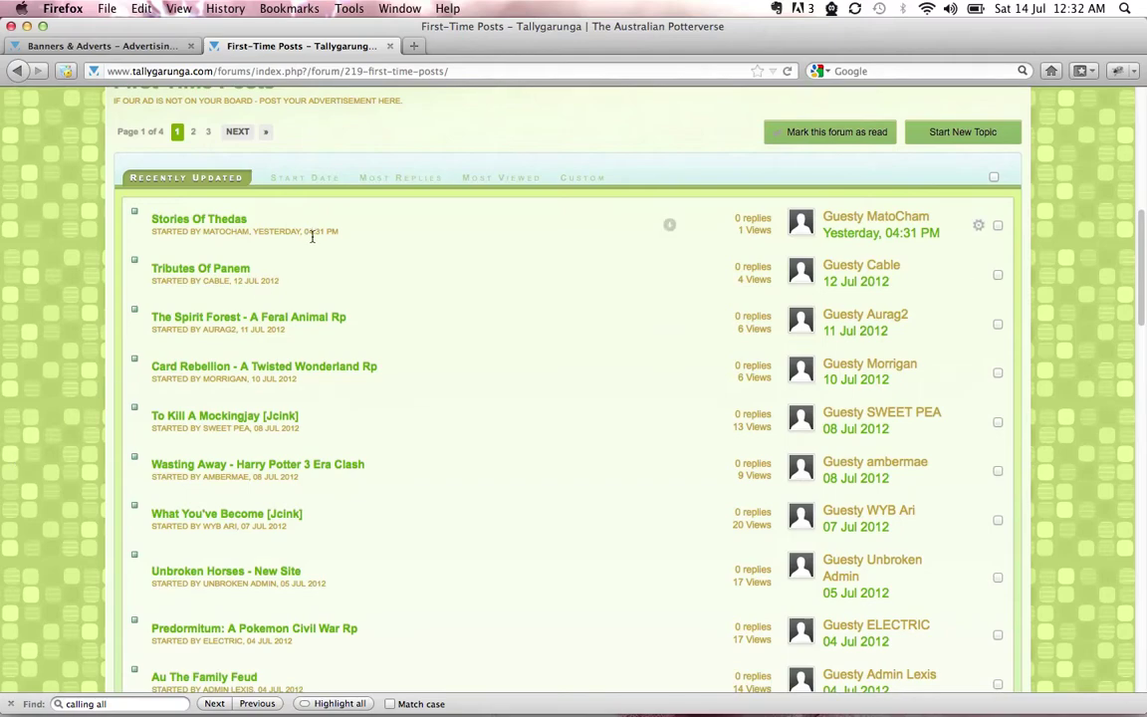
scroll(56, 553, down, 2)
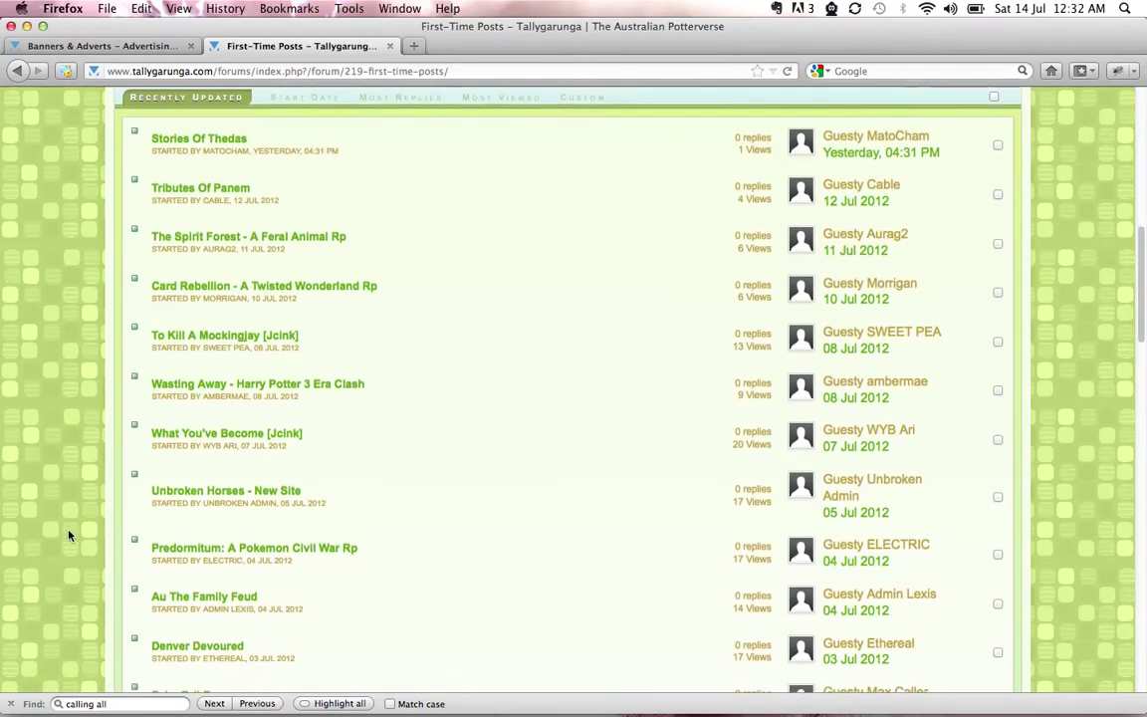
scroll(69, 536, down, 3)
scroll(69, 535, up, 7)
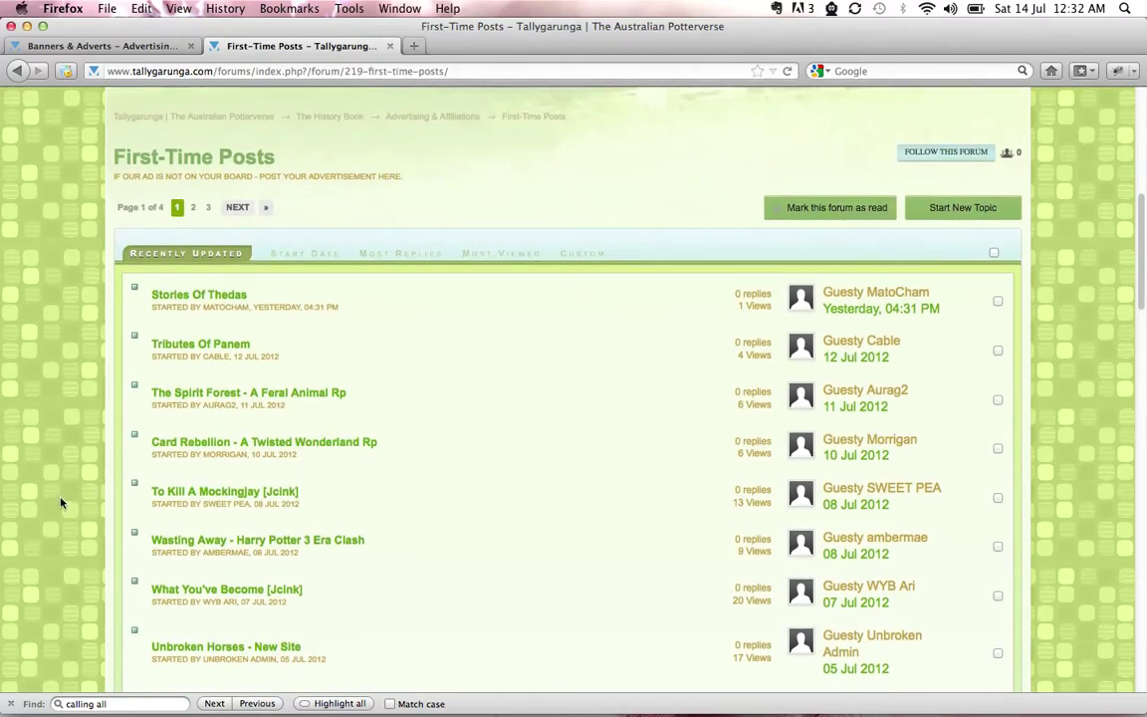
scroll(80, 398, down, 1)
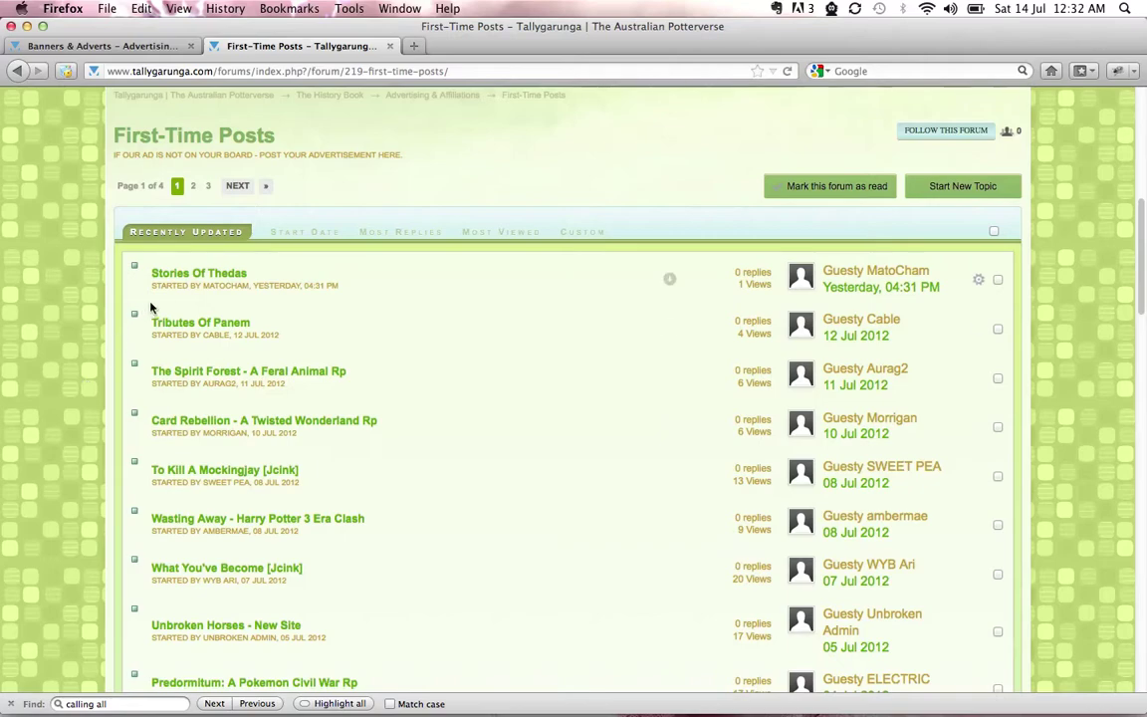
Open the Stories Of Thedas, Tributes Of Panem and The Spirit Forest topics in new tabs
right_click(160, 273)
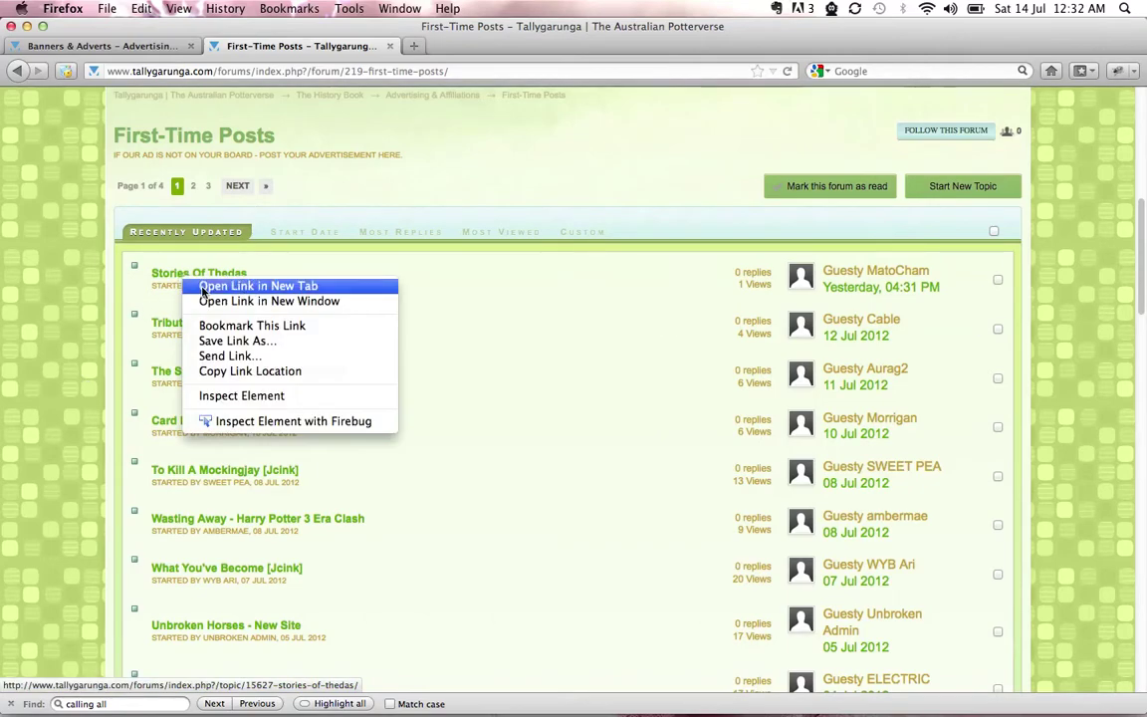
click(202, 288)
right_click(206, 323)
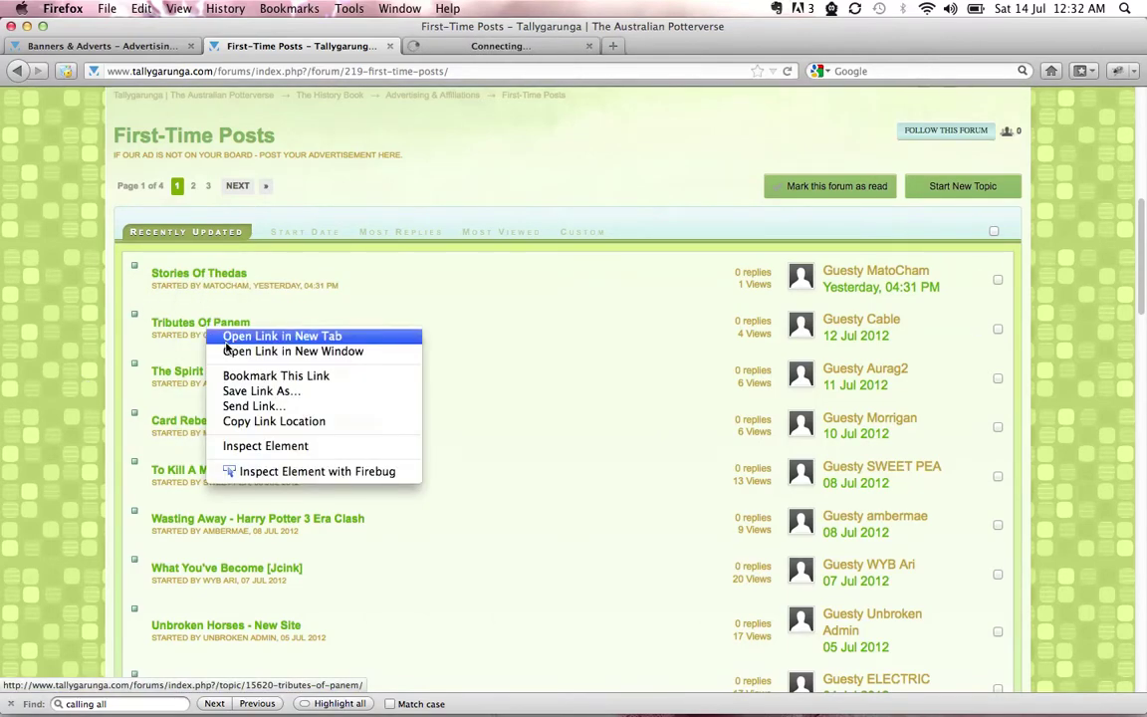
click(229, 332)
right_click(227, 373)
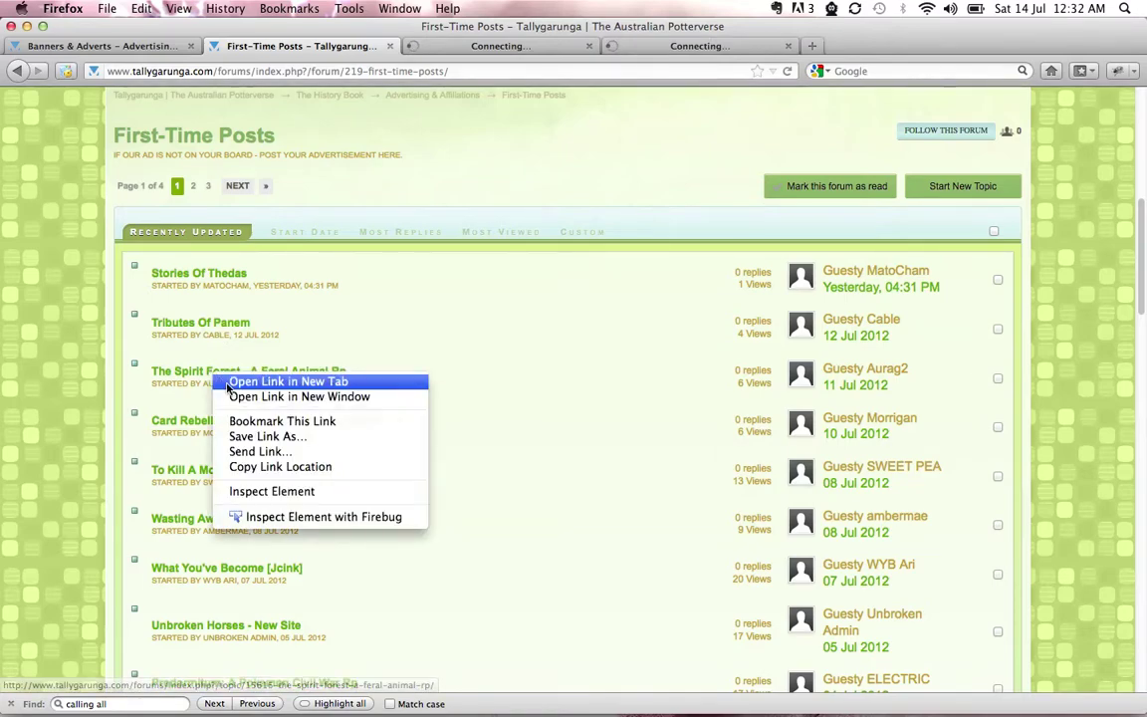
click(231, 380)
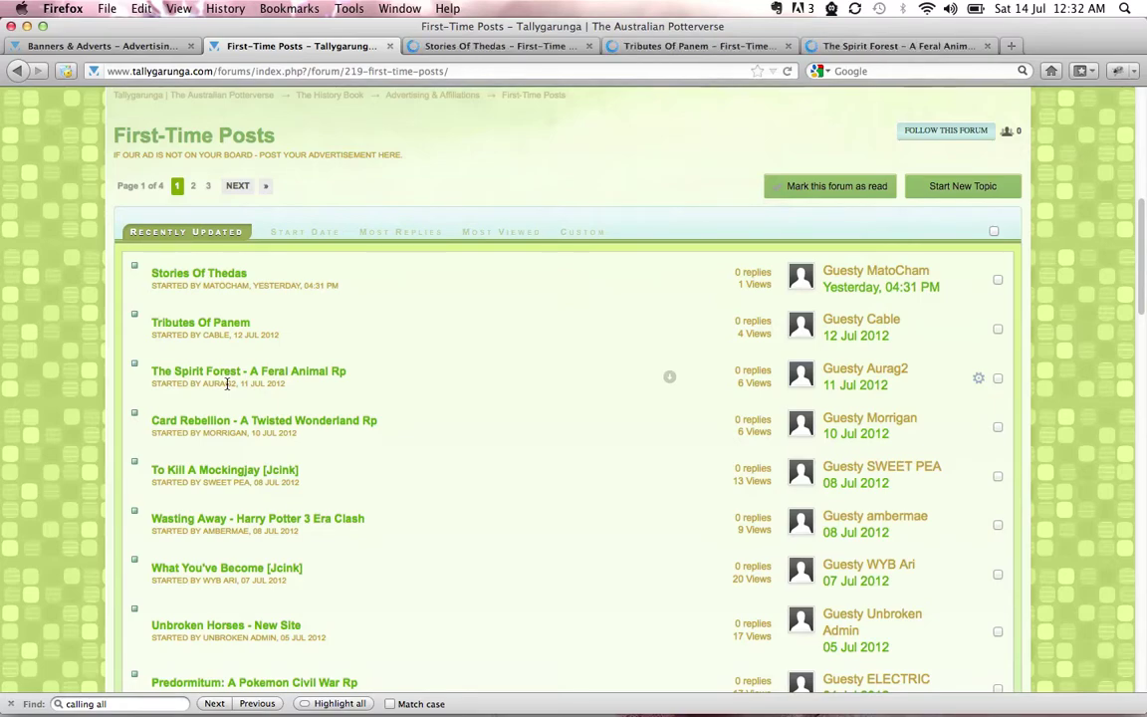
Switch to the Stories Of Thedas topic and scroll through its advert and banner
click(500, 47)
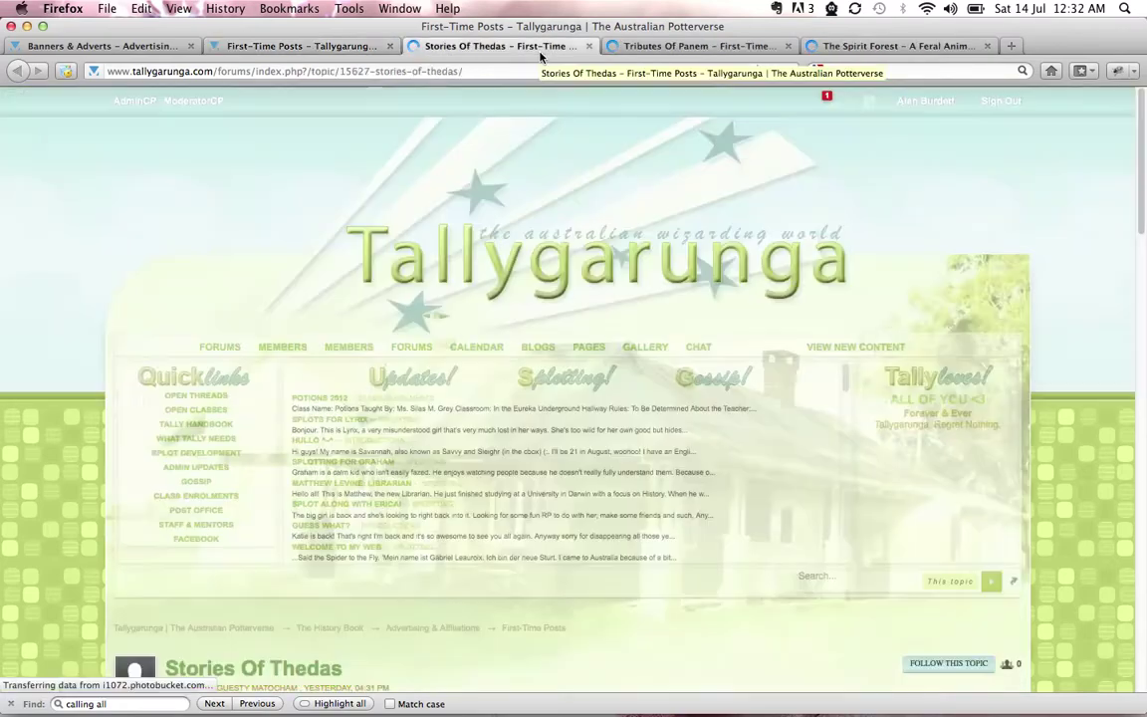
scroll(1081, 450, down, 10)
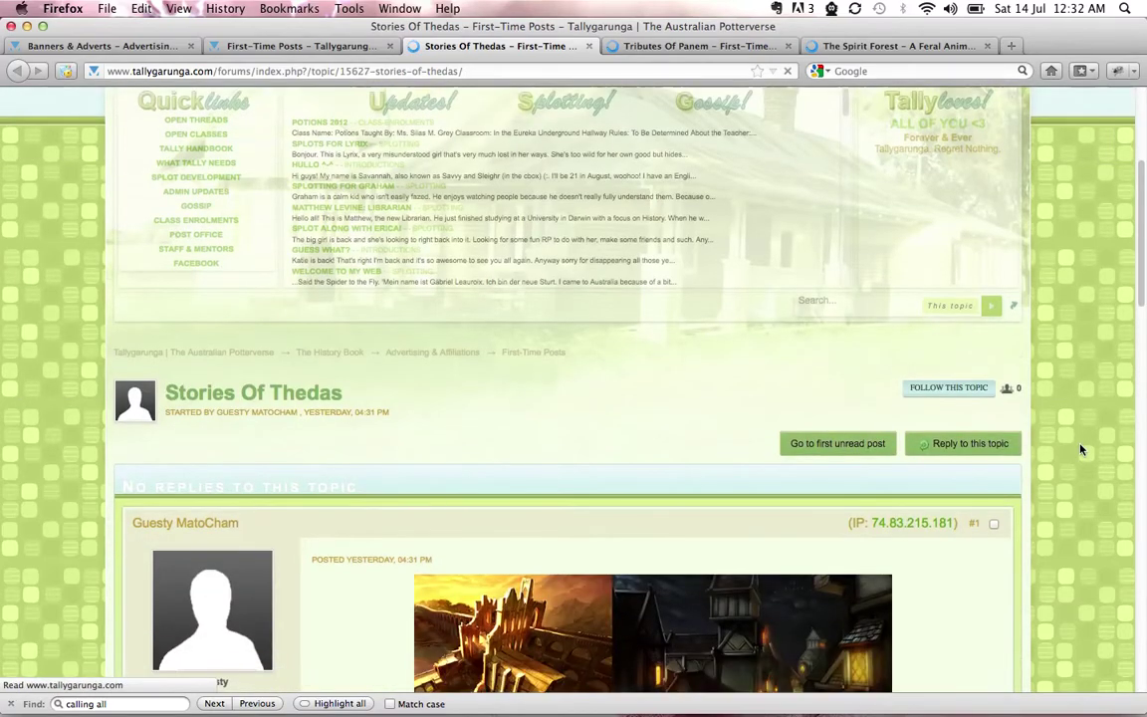
scroll(1081, 451, down, 2)
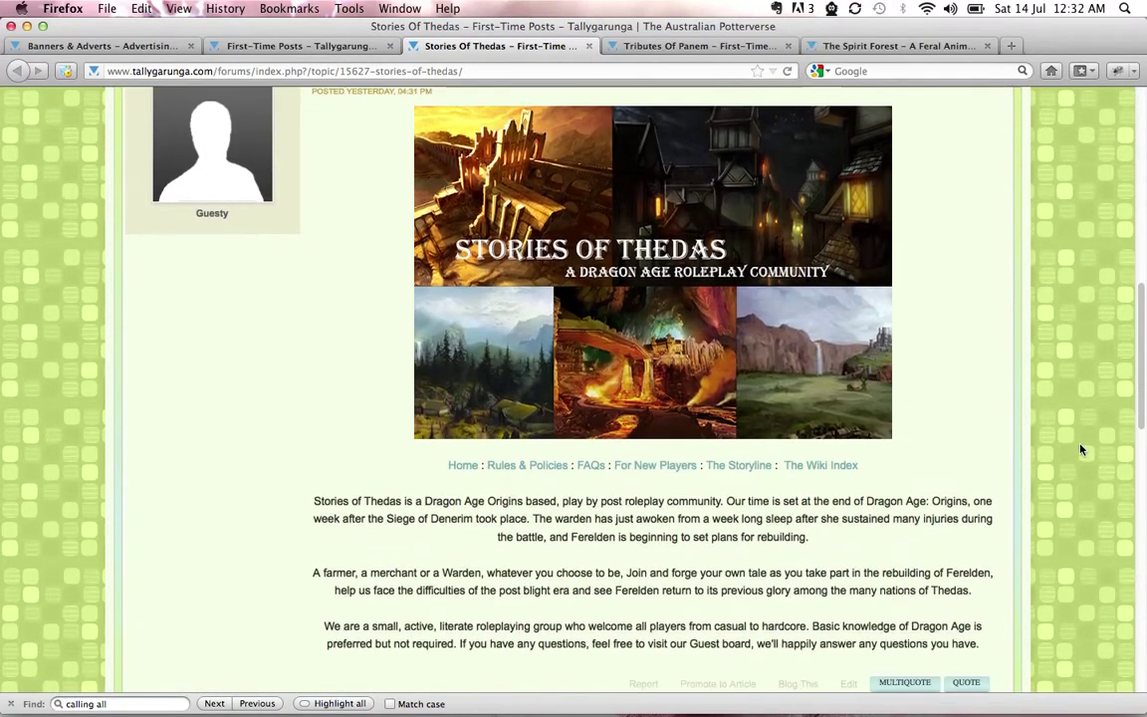
scroll(961, 463, down, 1)
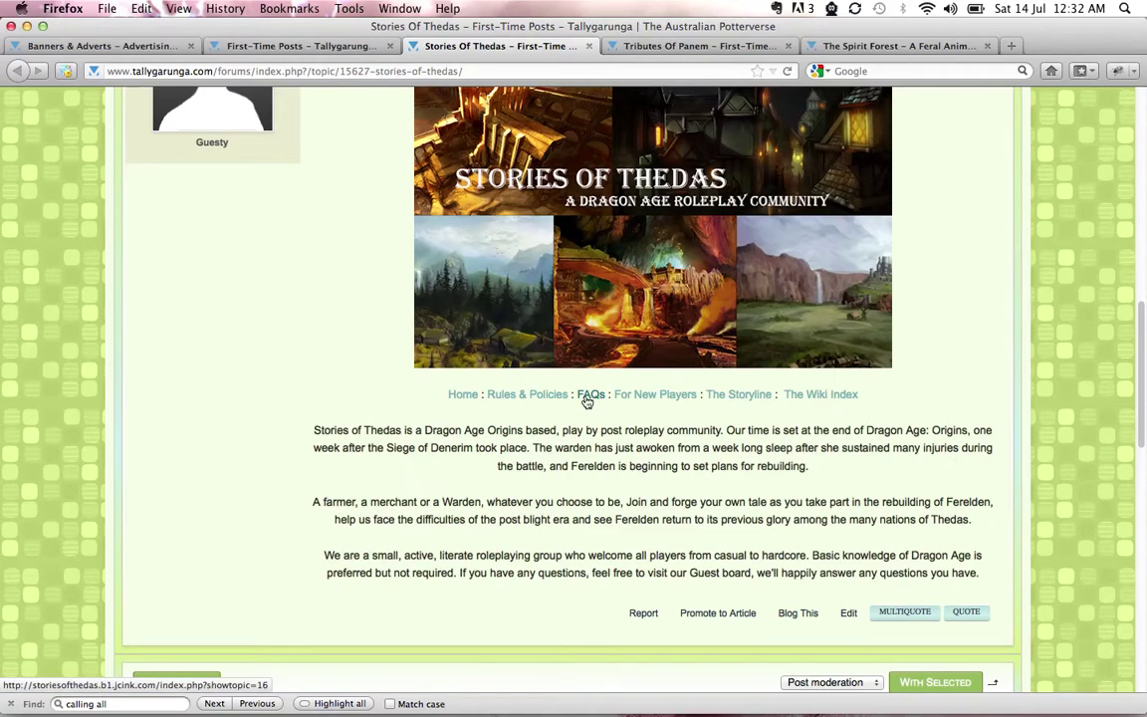
scroll(886, 390, down, 1)
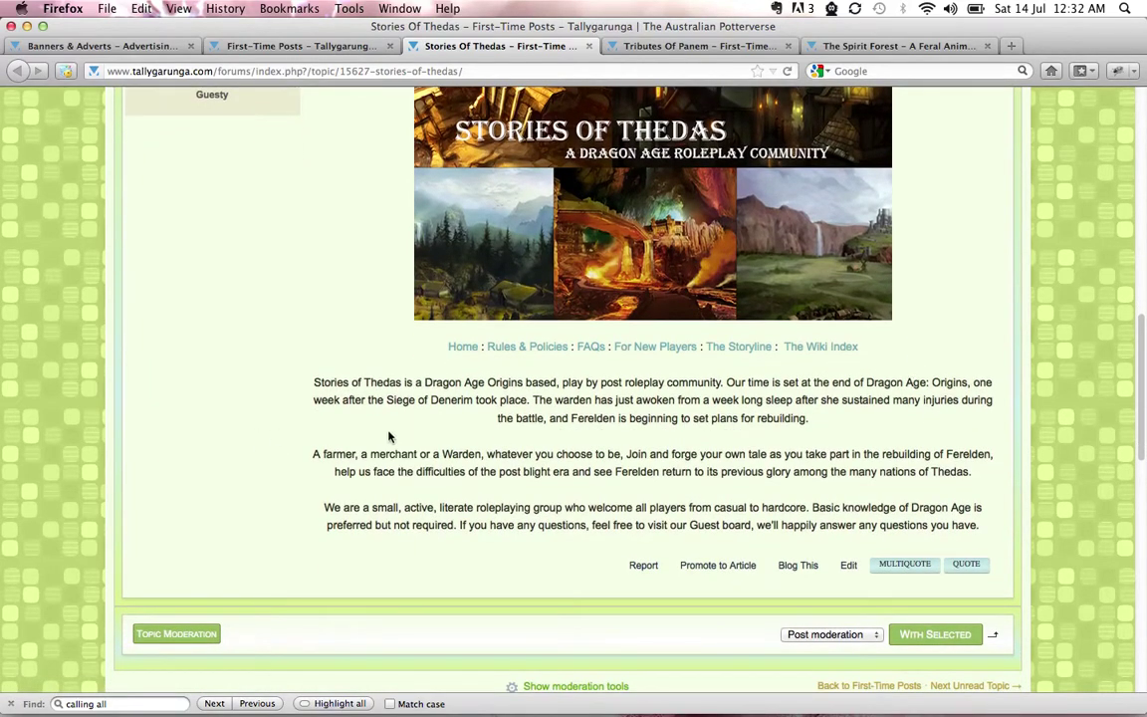
scroll(991, 295, up, 3)
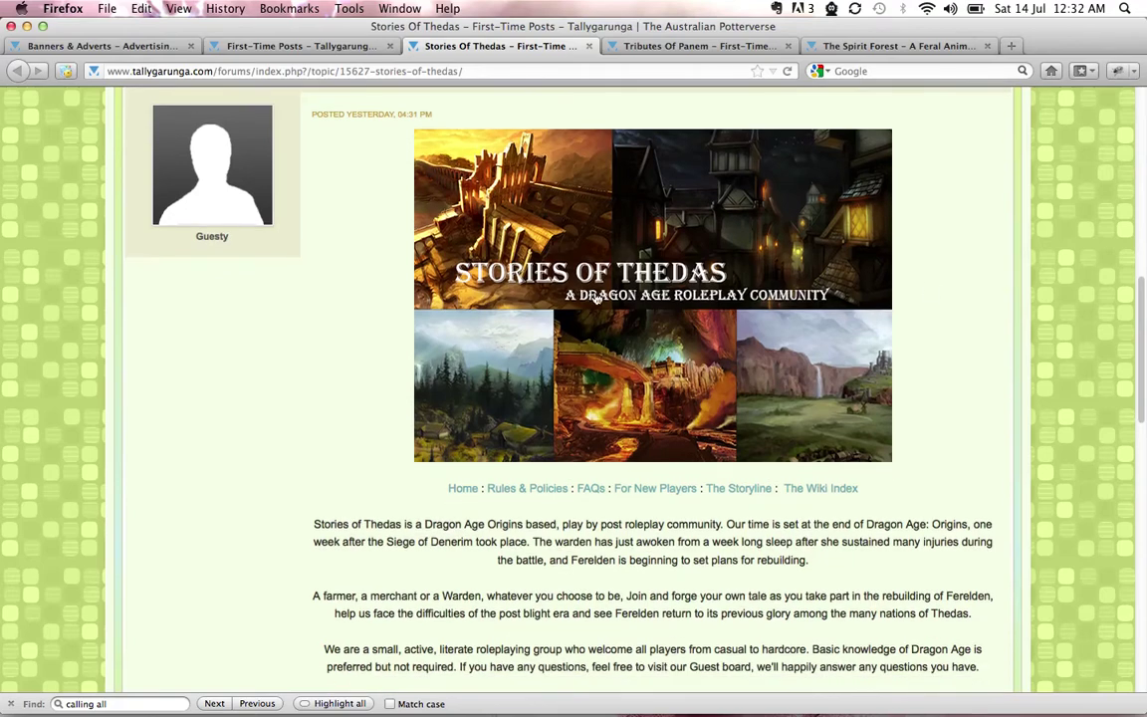
right_click(596, 297)
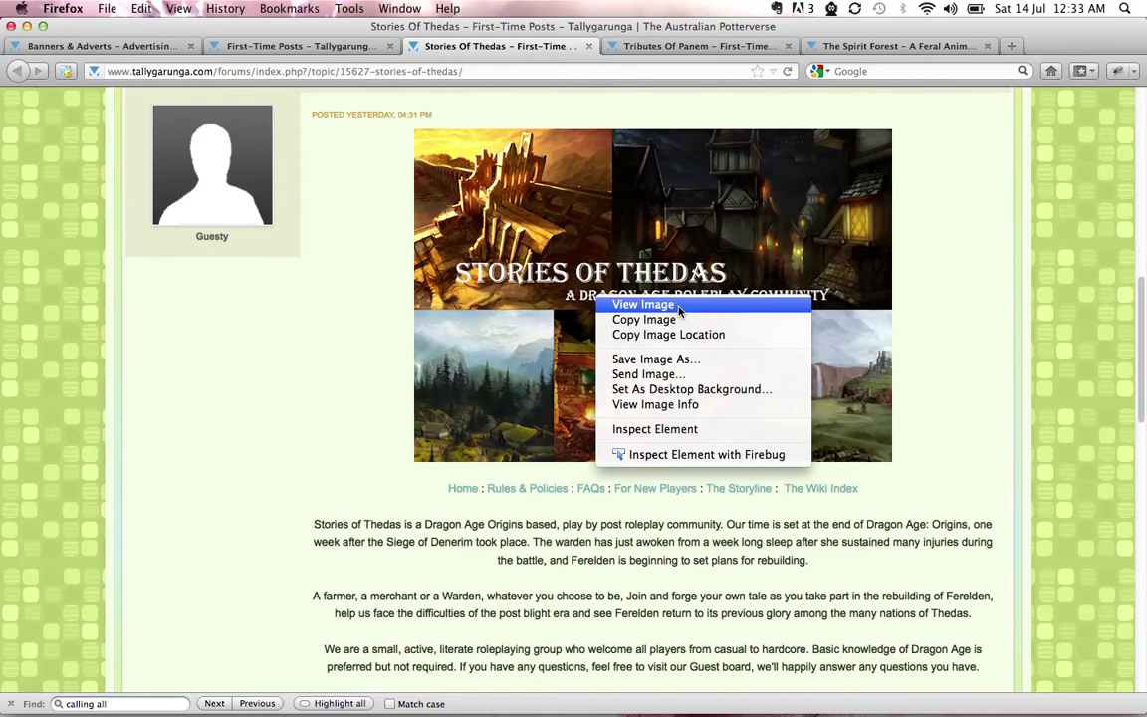
click(894, 337)
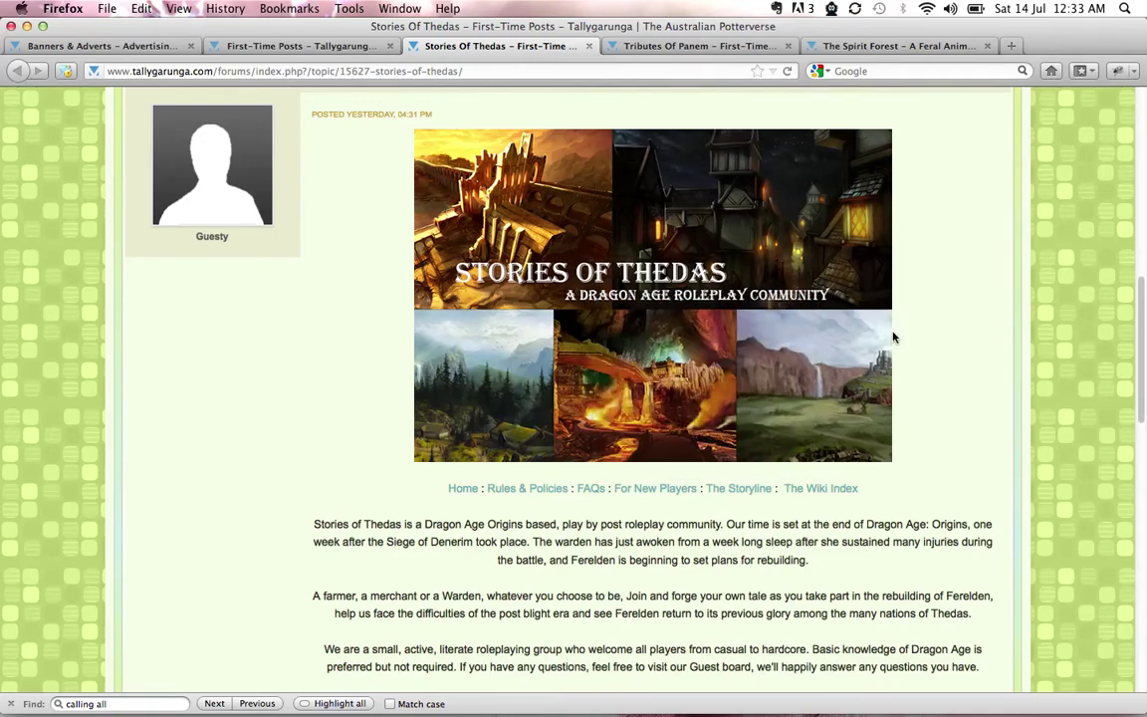
Open the advert's Home link in a new tab, close the topic, and move to Tributes Of Panem
right_click(466, 491)
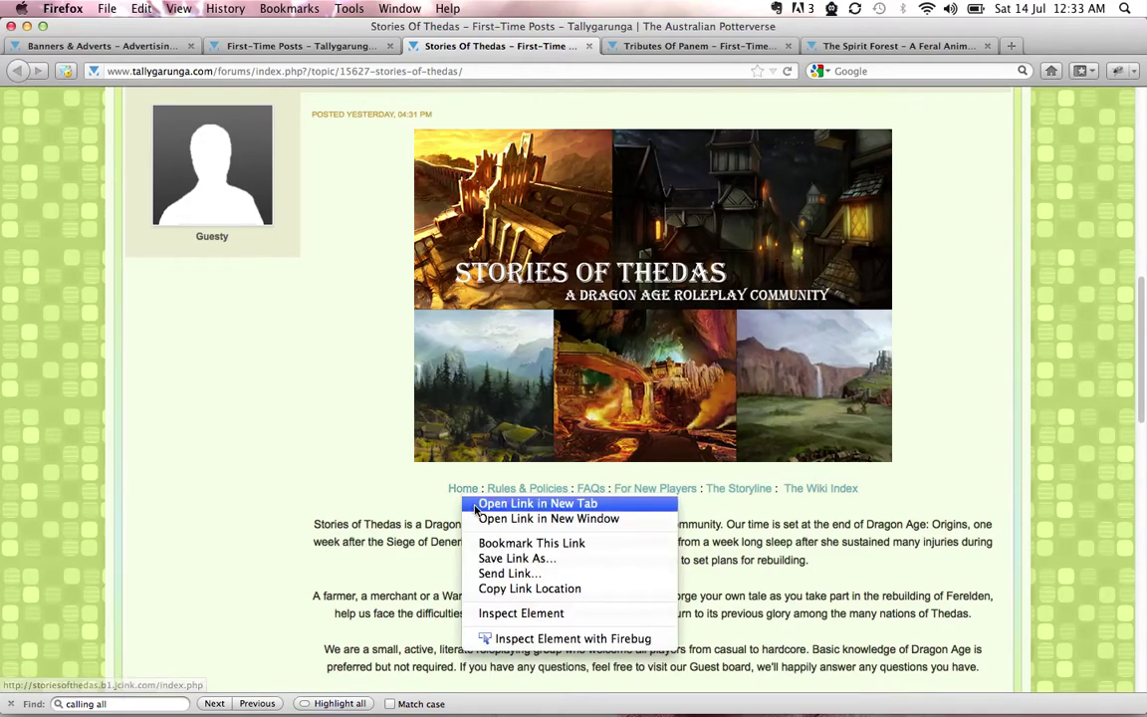
click(476, 506)
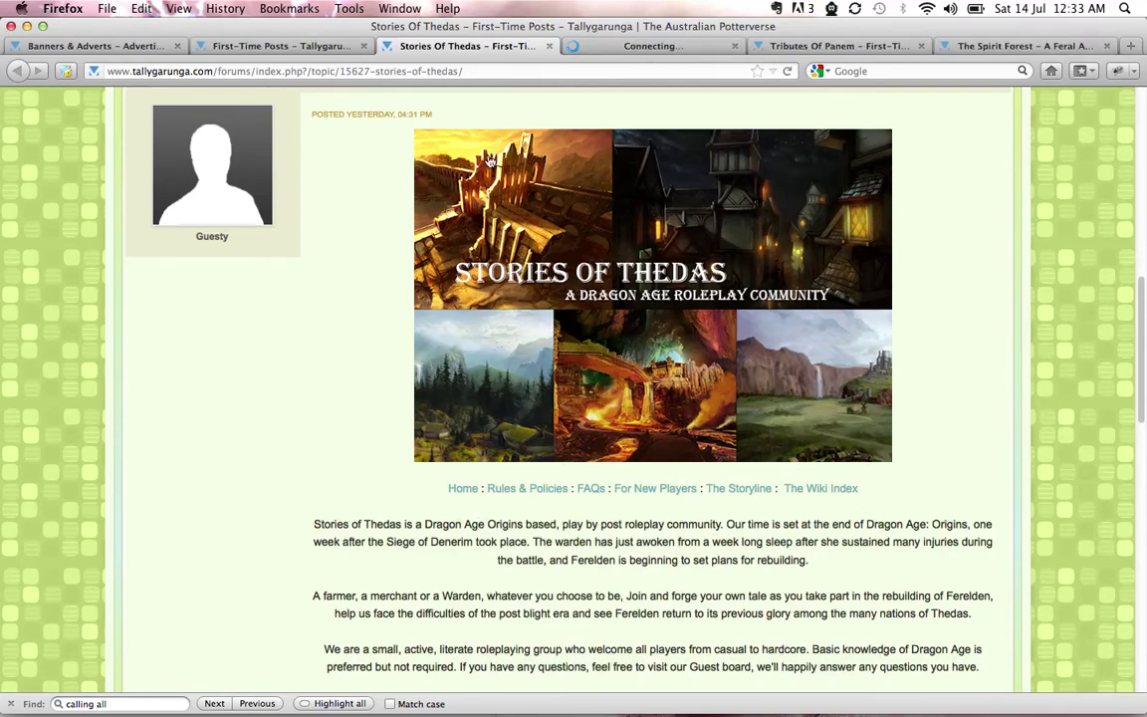
click(622, 46)
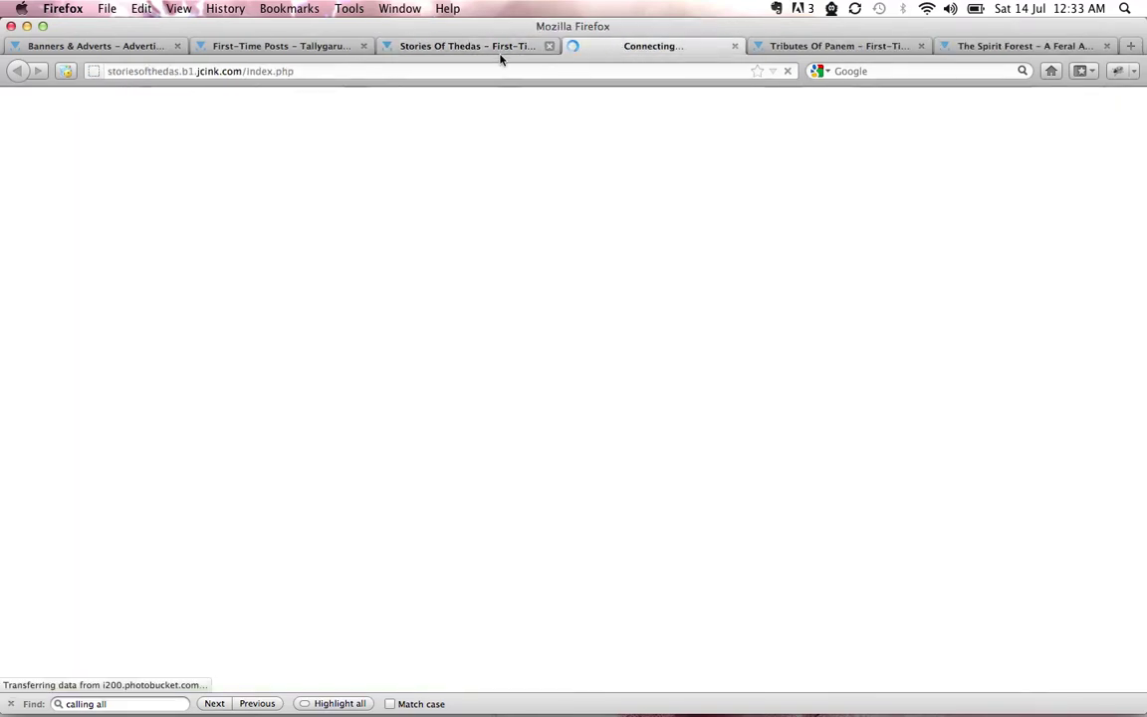
click(480, 46)
click(549, 46)
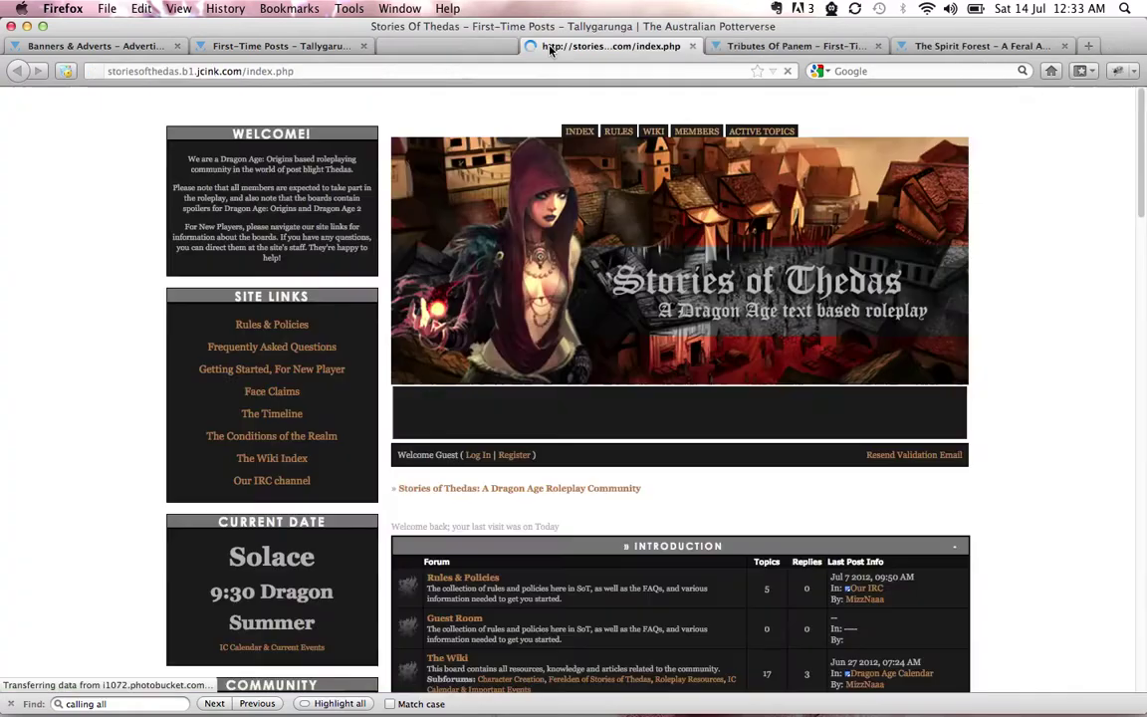
click(652, 45)
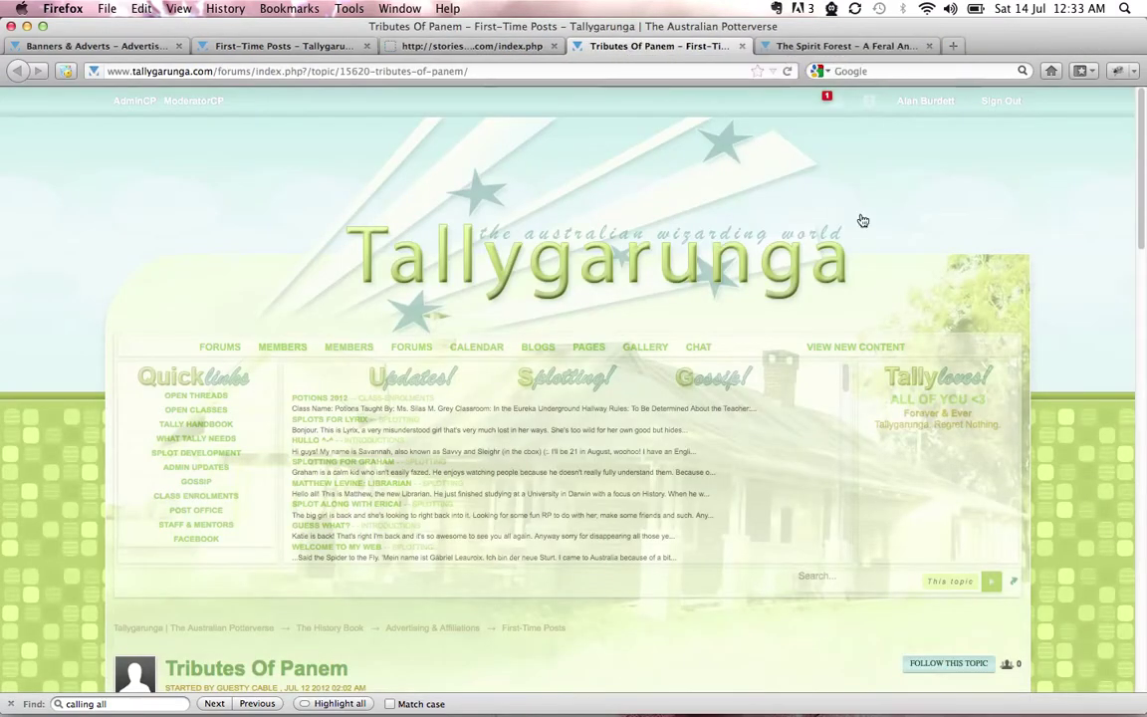
Open the Tributes Of Panem banner link in a new tab and close its advert topic
scroll(1029, 385, down, 10)
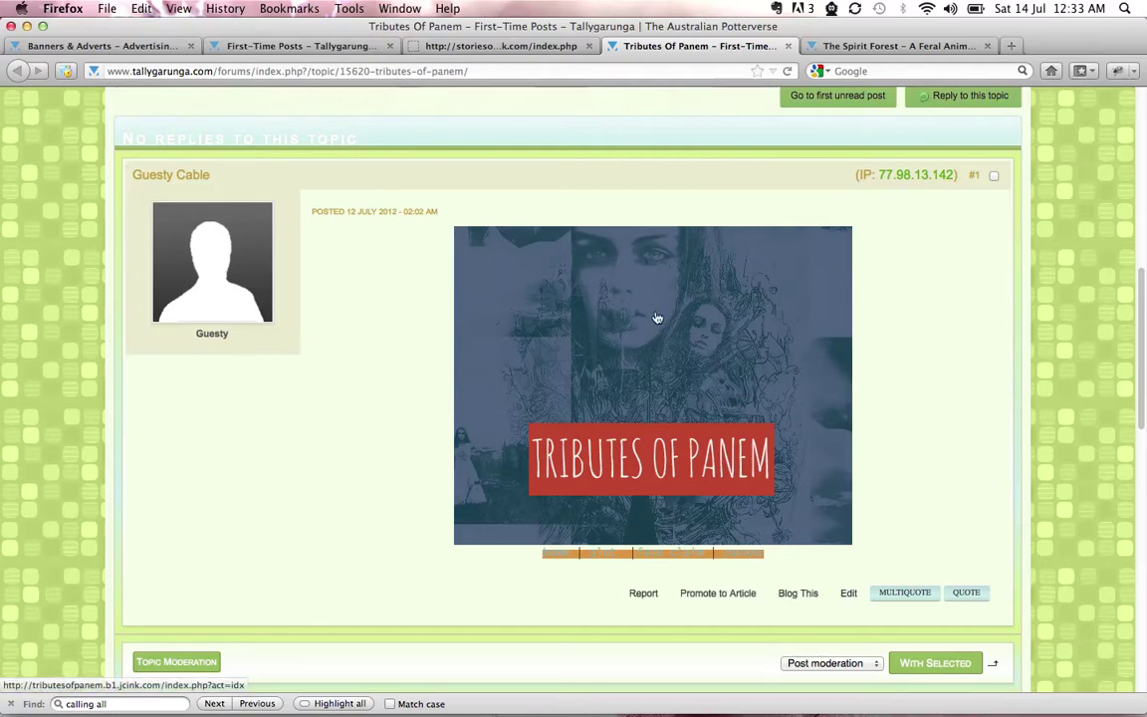
scroll(996, 381, down, 1)
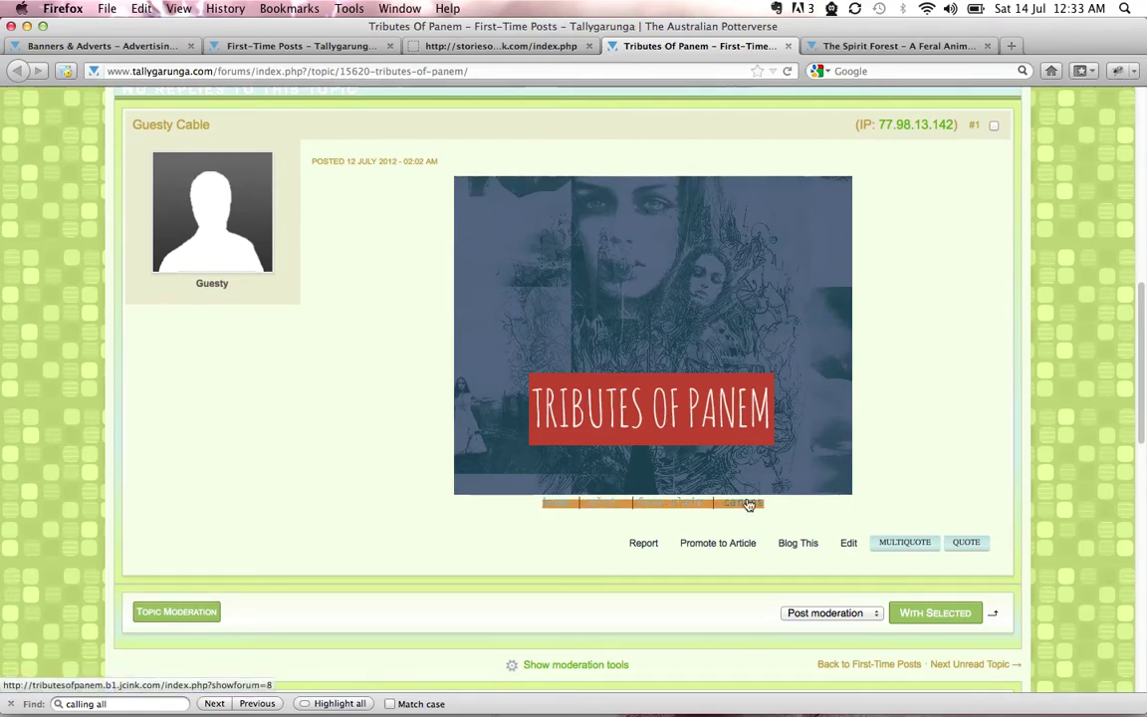
right_click(647, 359)
click(649, 361)
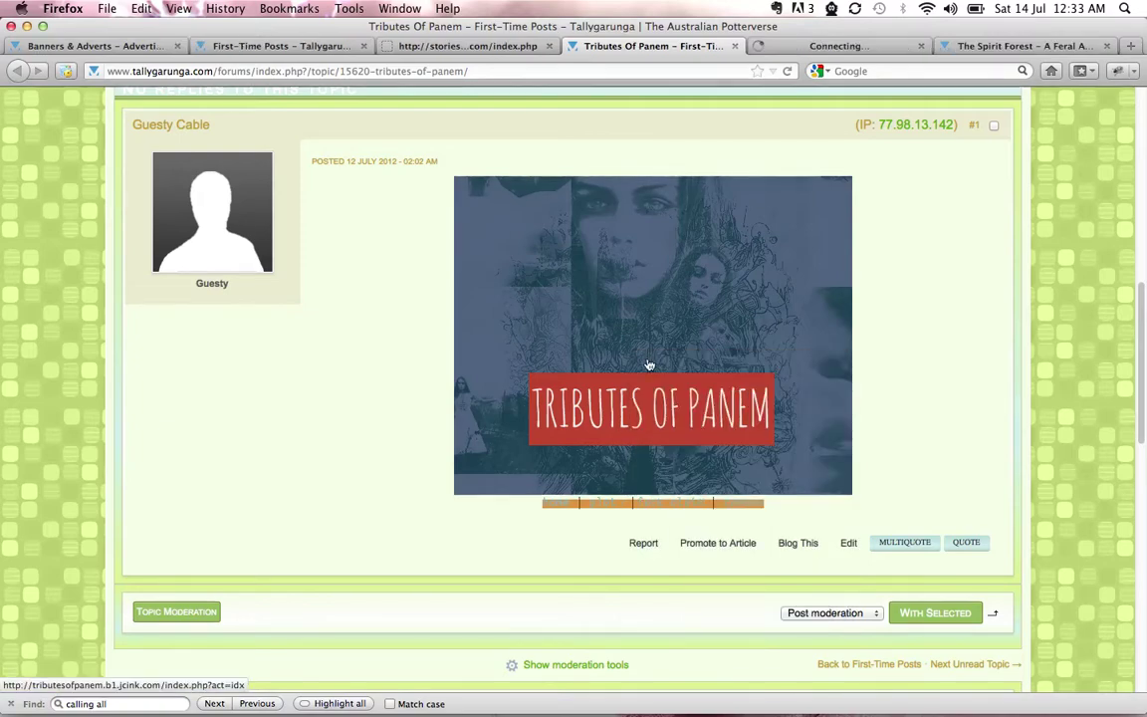
click(735, 47)
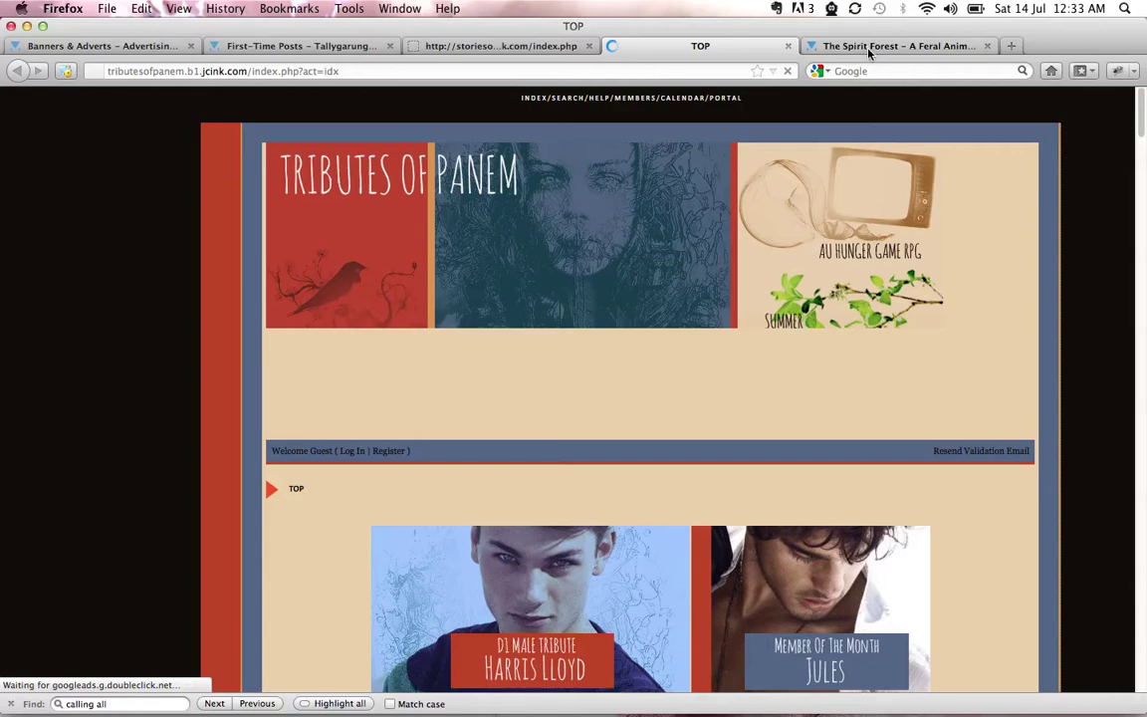
Open The Spirit Forest banner's HOME link in a new tab, then close its advert topic
click(868, 44)
scroll(1040, 366, down, 10)
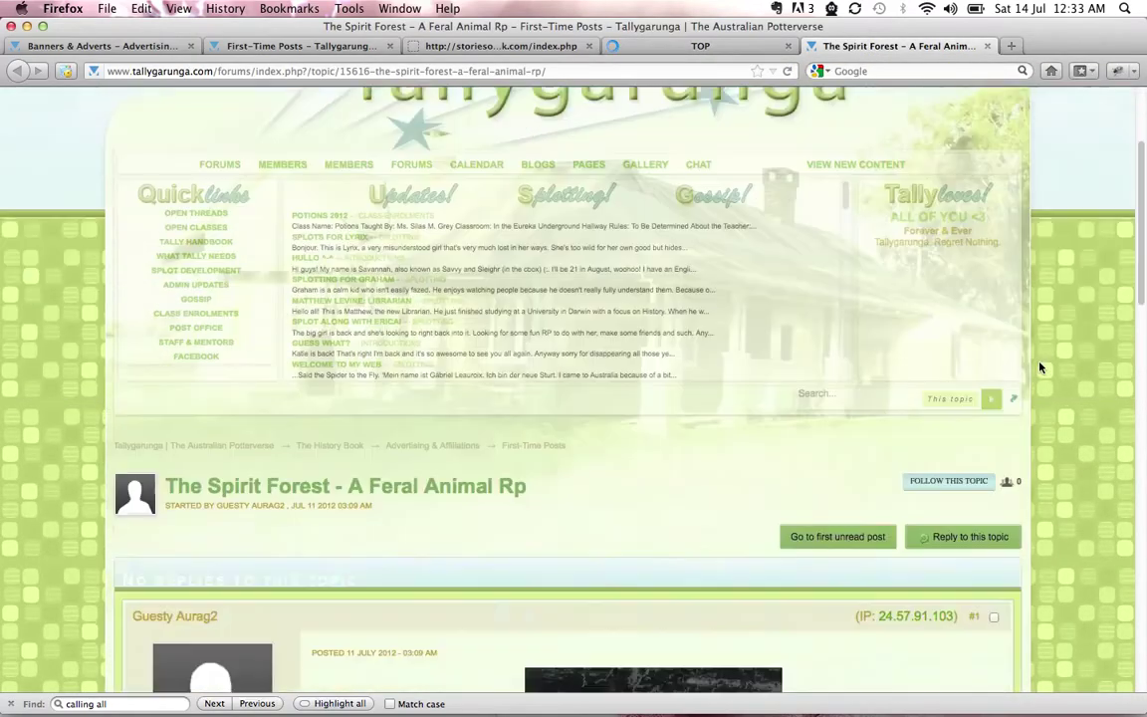
scroll(1040, 369, down, 1)
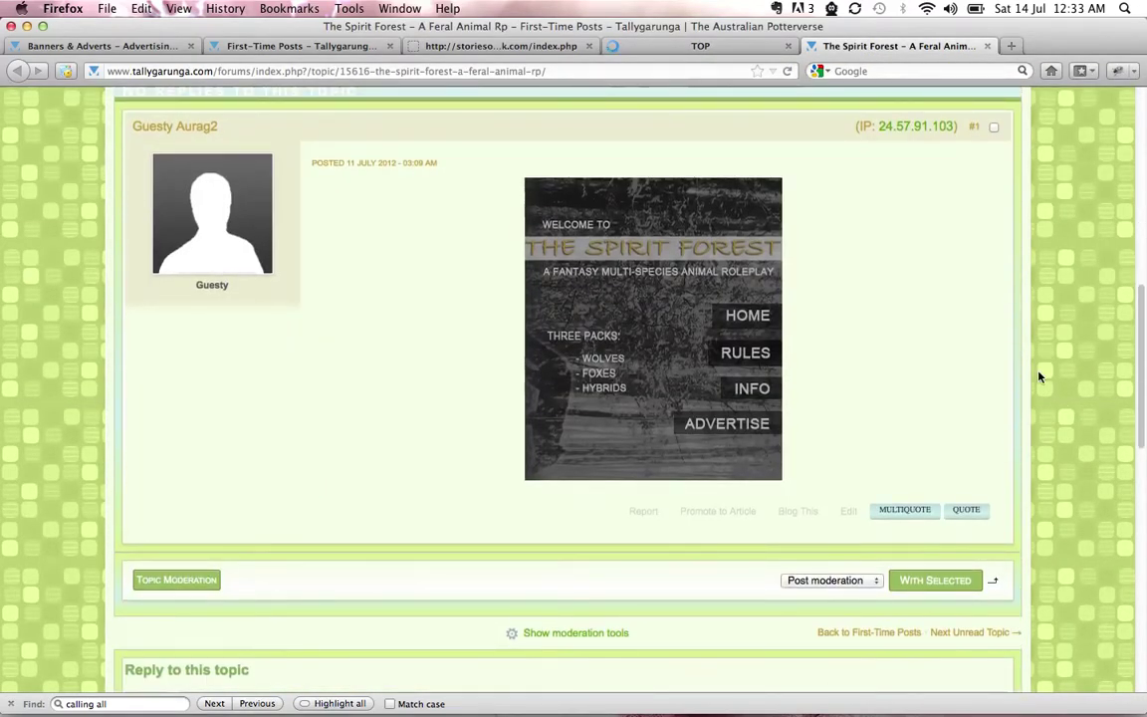
right_click(746, 321)
click(815, 328)
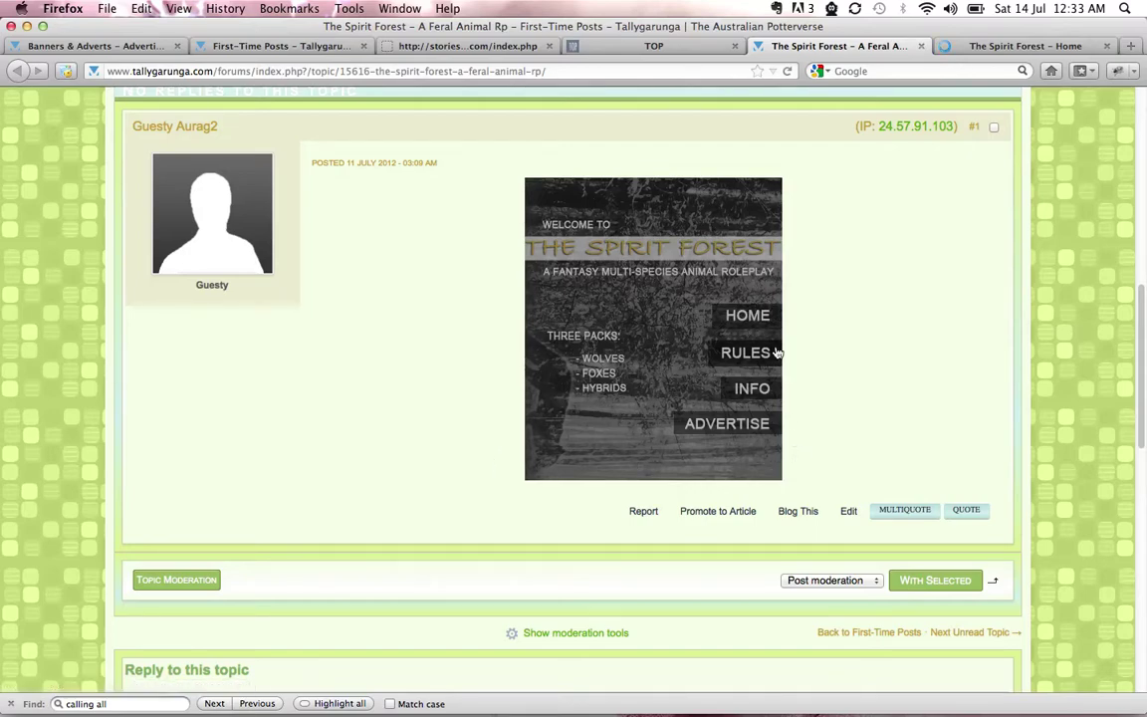
click(921, 46)
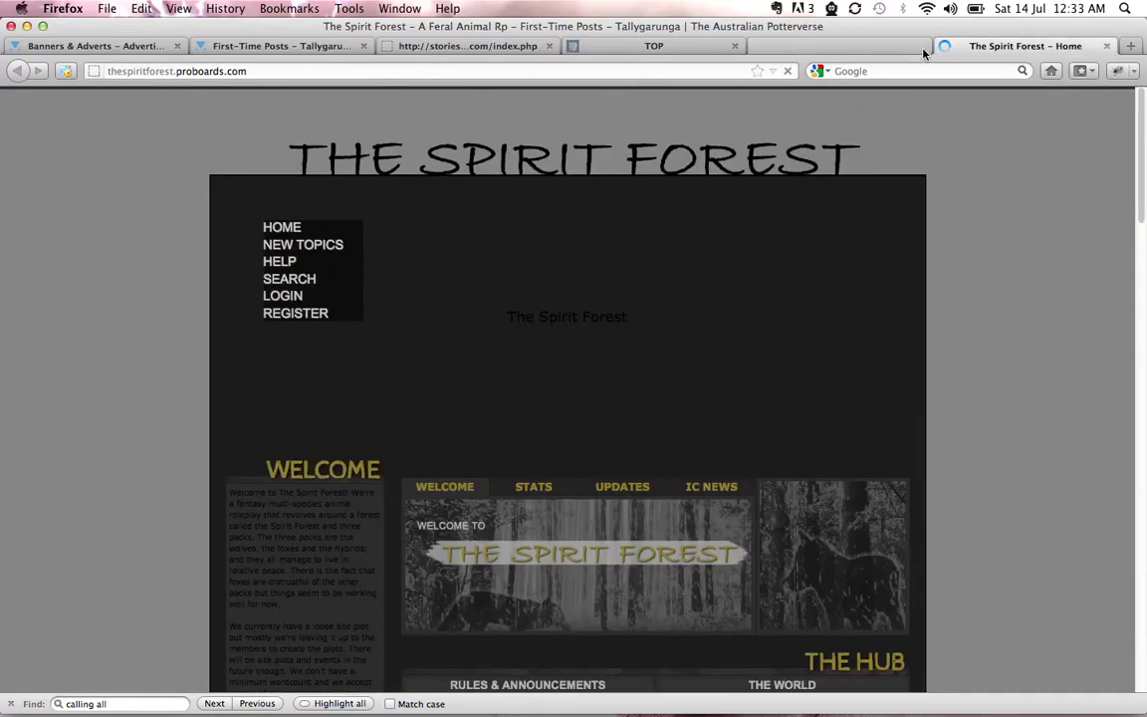
Scroll the Stories of Thedas board index down to the Archives and Advertisement & Affiliation forum
click(494, 45)
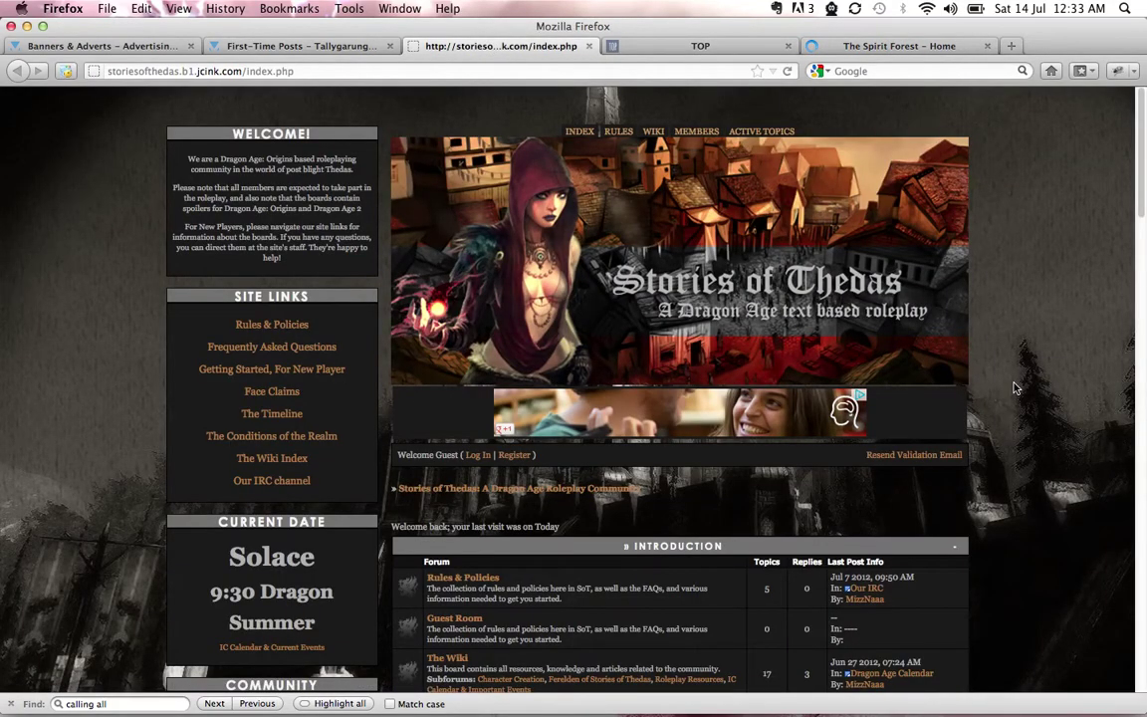
scroll(1016, 389, down, 5)
scroll(1016, 389, down, 12)
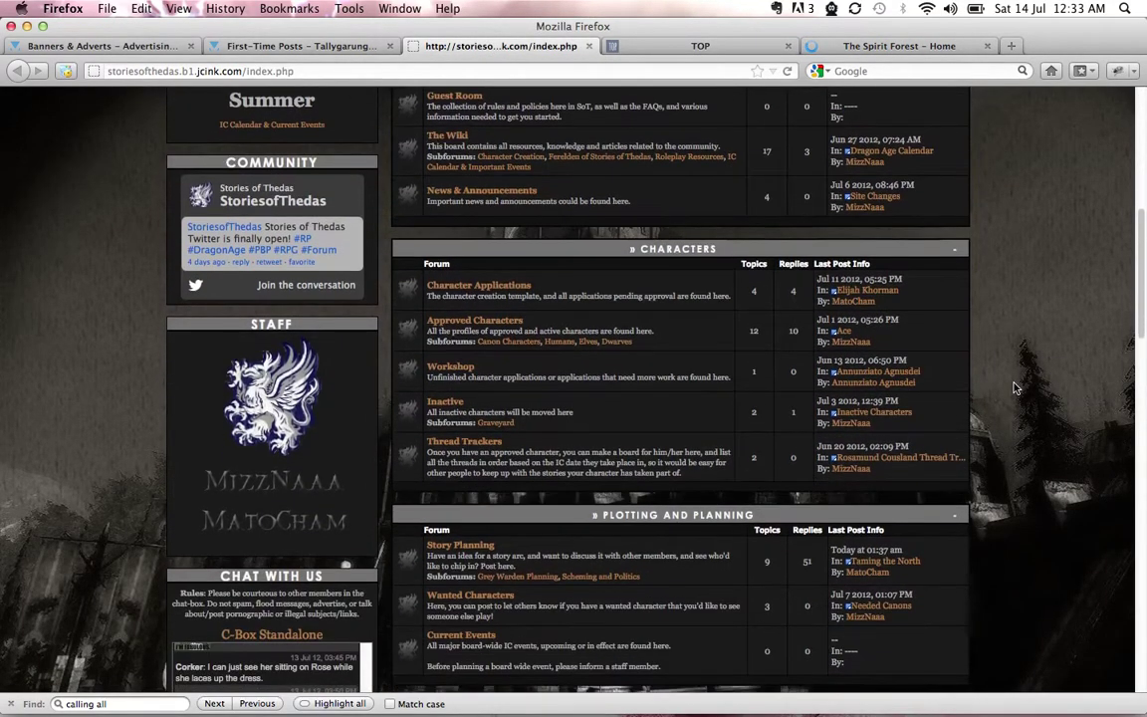
scroll(1015, 389, down, 9)
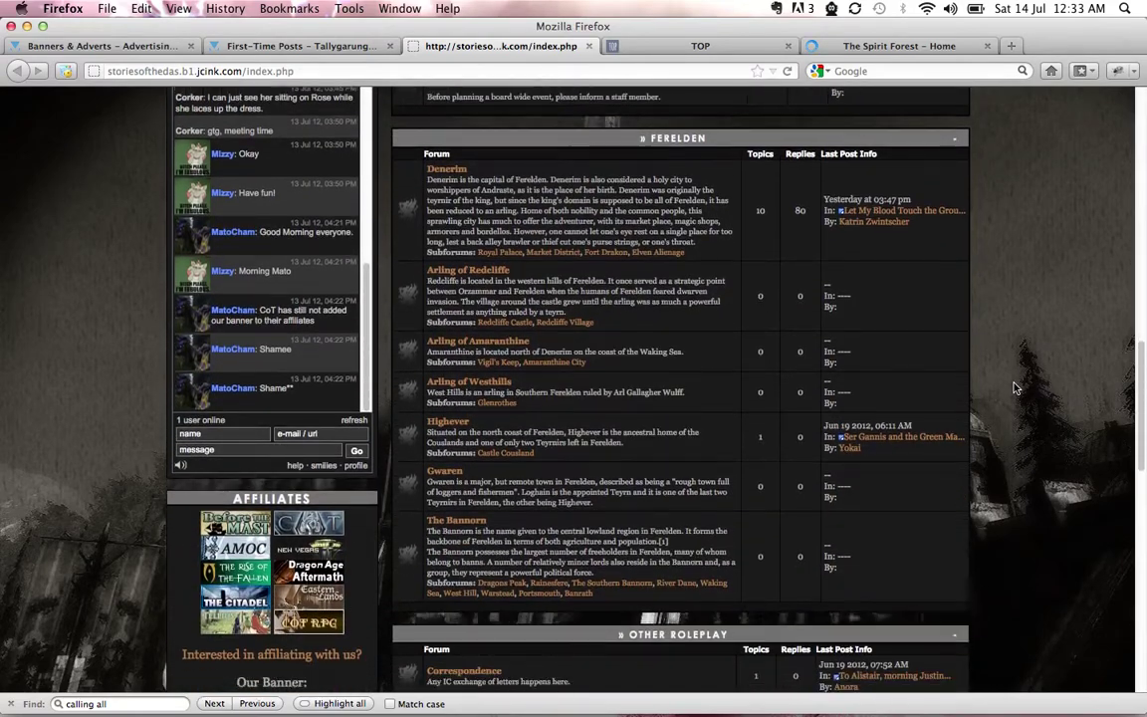
scroll(1016, 389, down, 20)
scroll(815, 428, up, 5)
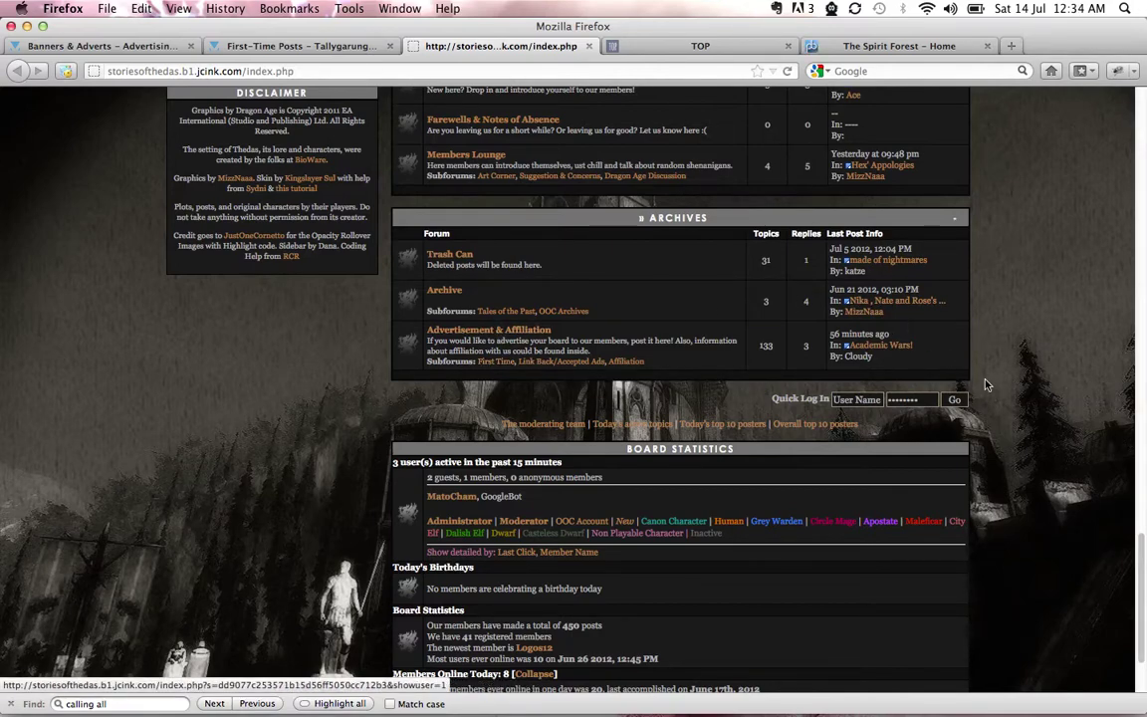
scroll(886, 341, up, 1)
scroll(986, 385, down, 1)
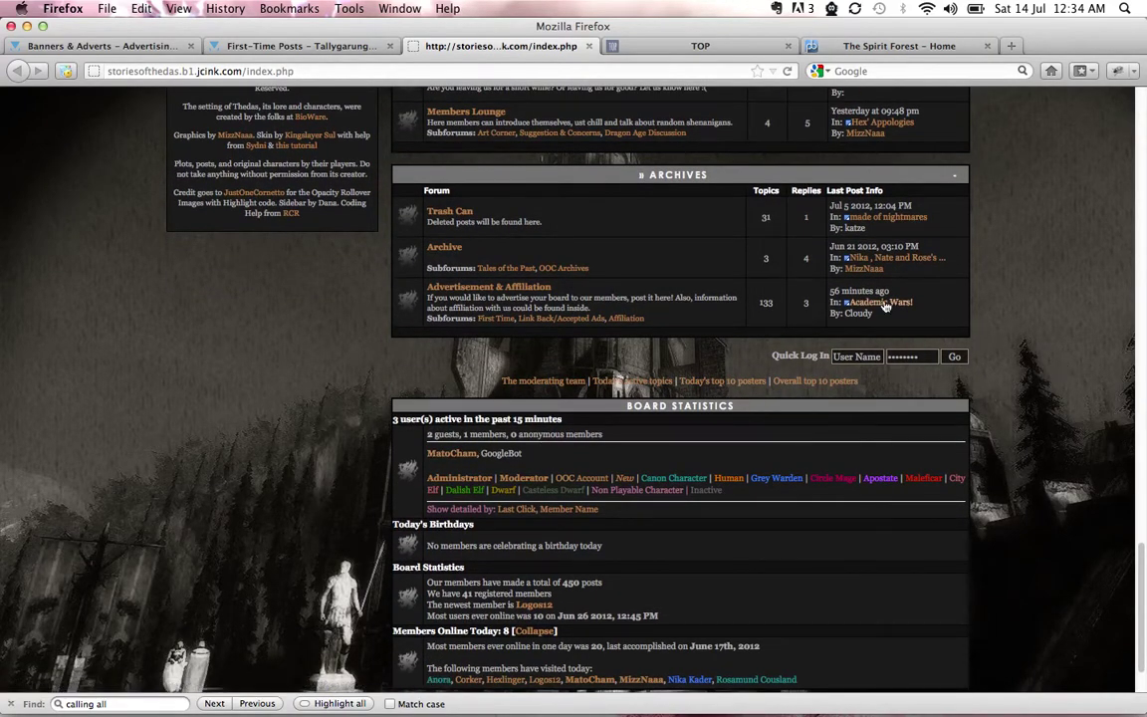
scroll(1005, 324, up, 10)
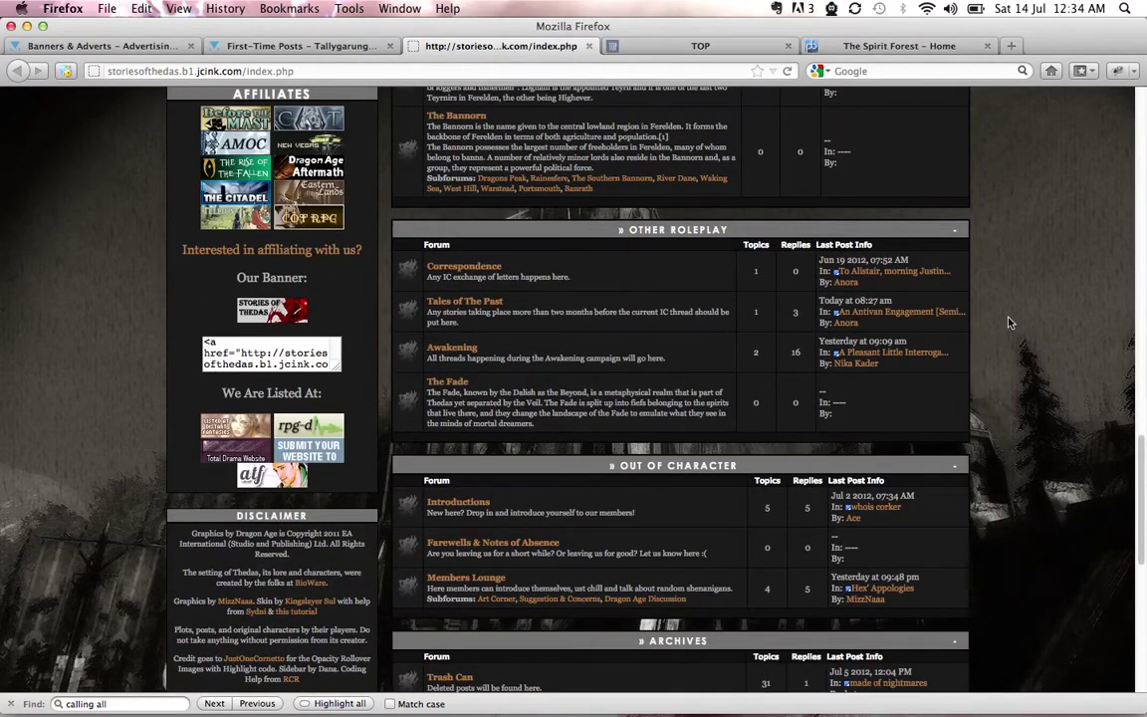
scroll(1005, 321, up, 5)
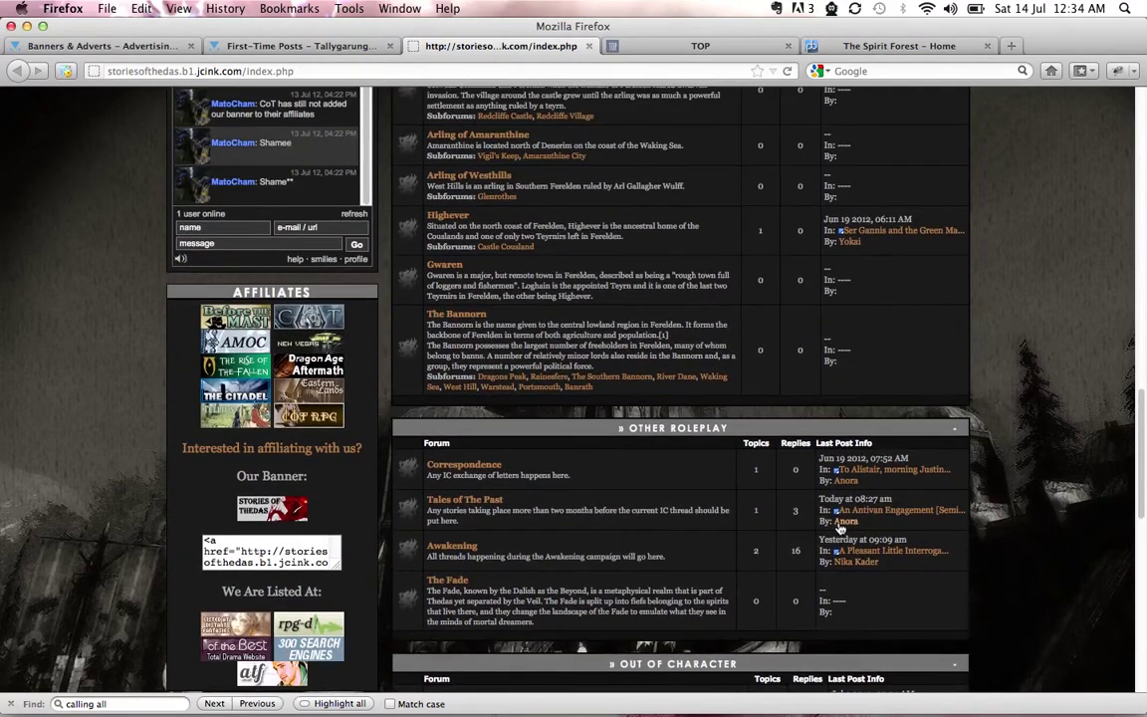
scroll(1080, 371, up, 20)
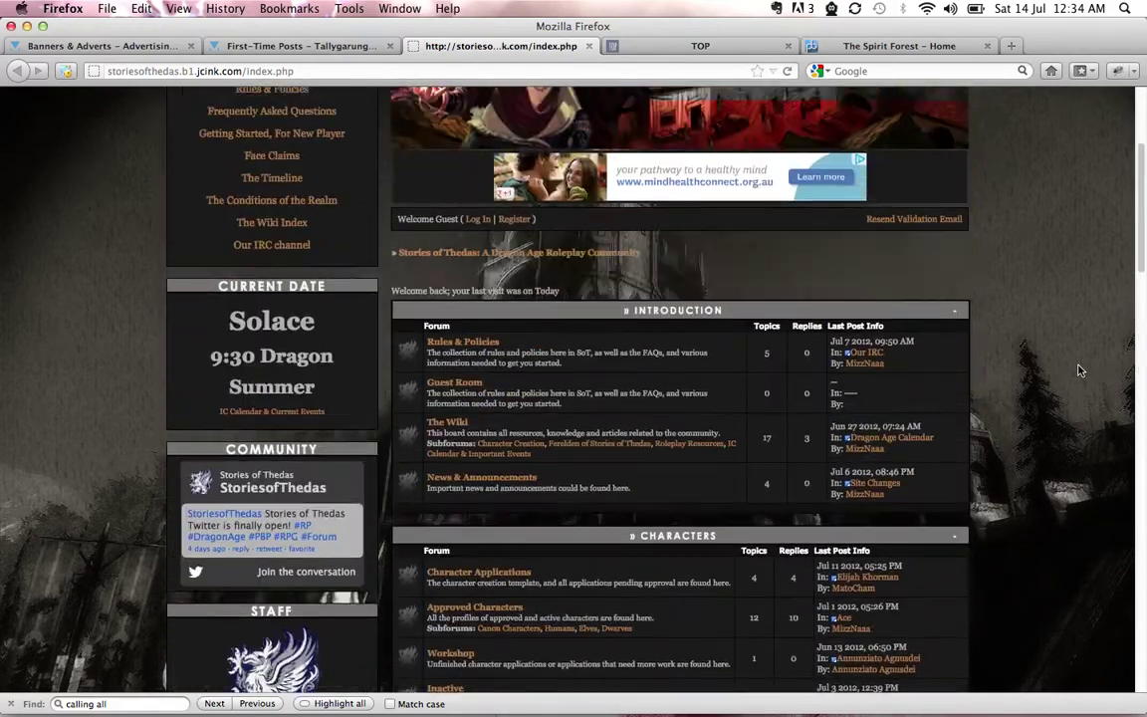
scroll(1080, 371, down, 10)
scroll(1079, 370, down, 15)
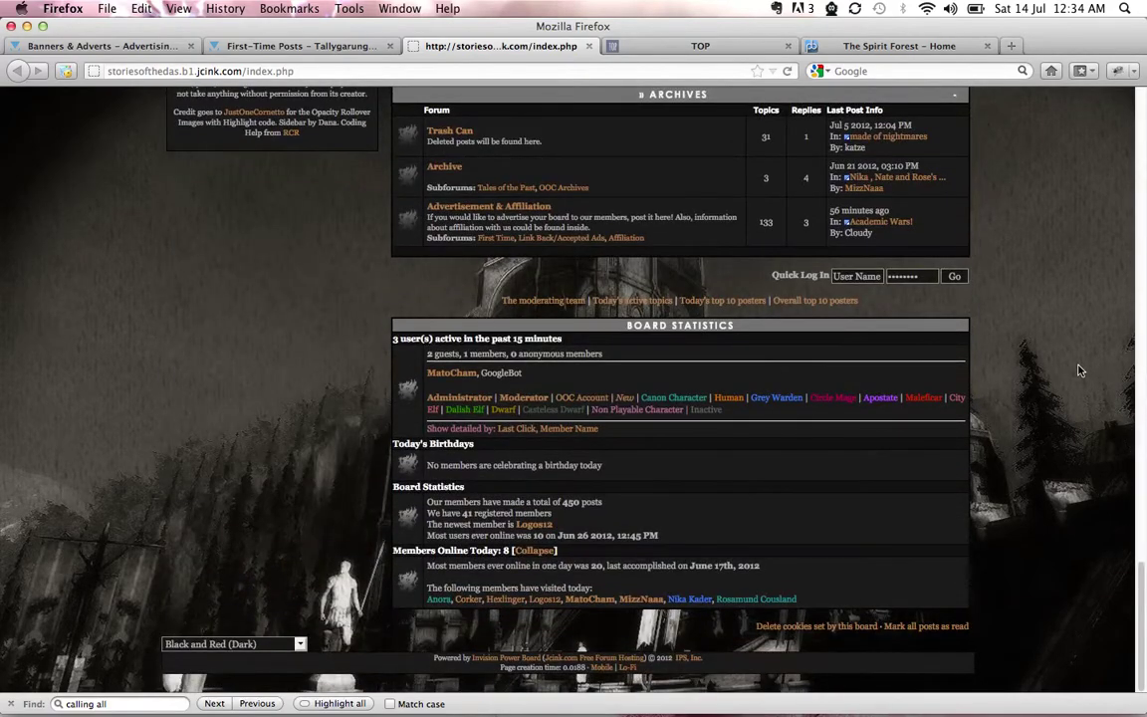
scroll(1079, 370, up, 1)
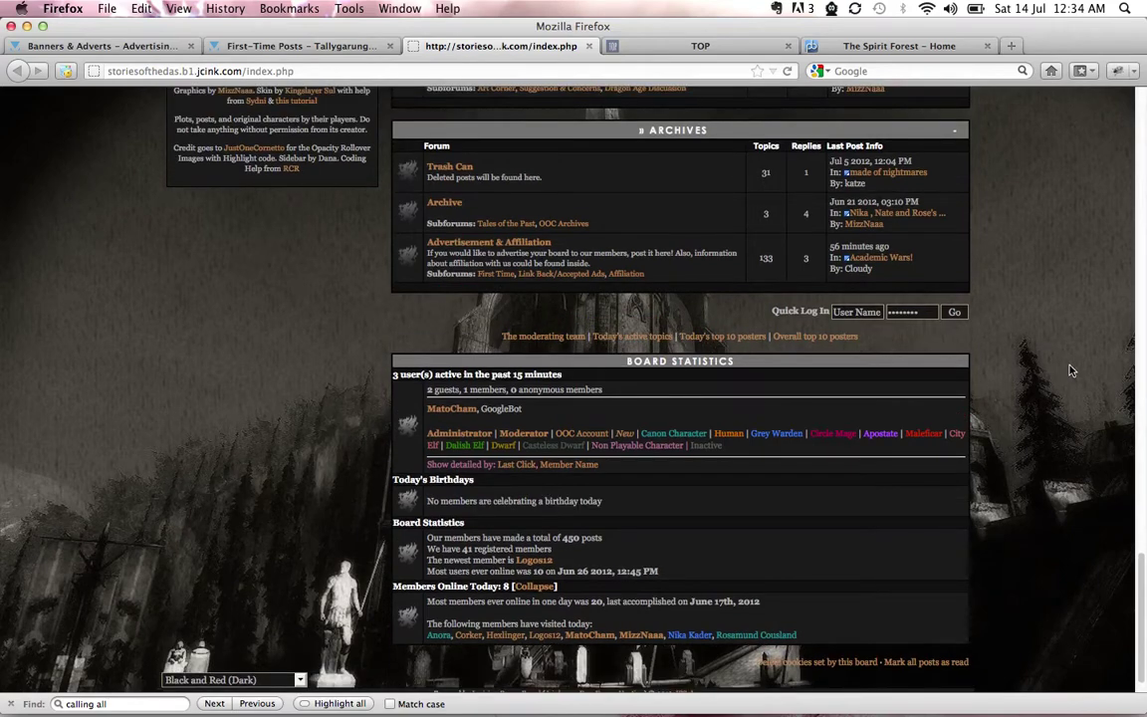
Open the Link Back/Accepted Ads forum and start a new topic
click(551, 274)
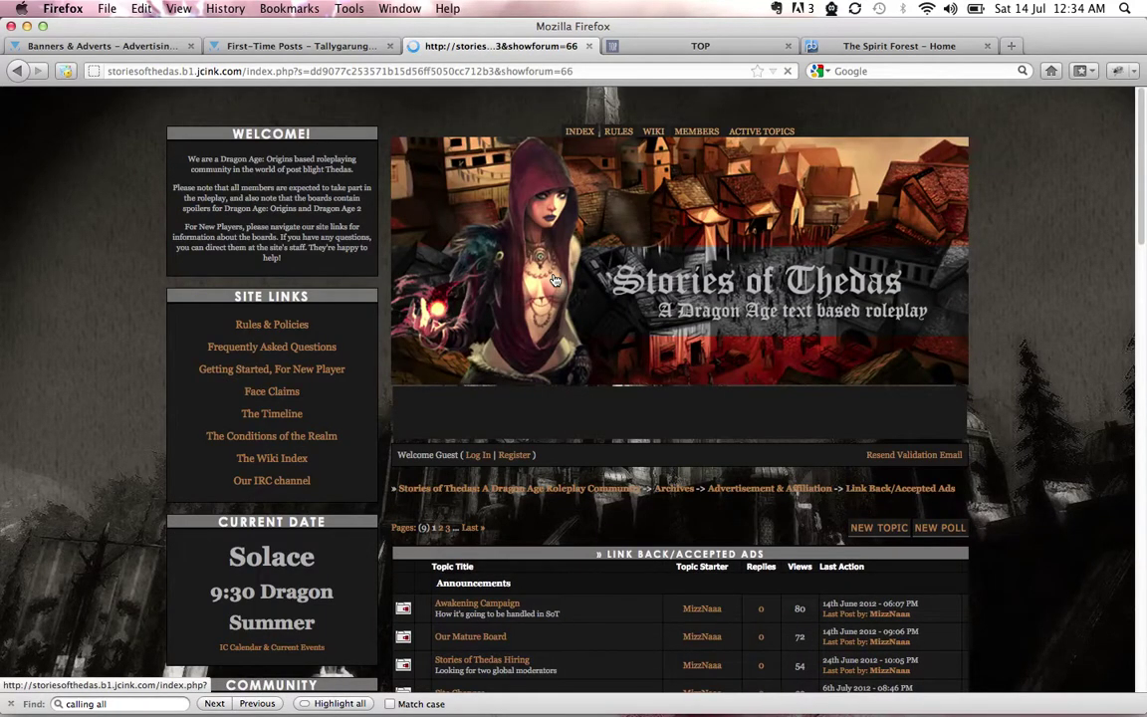
scroll(964, 454, down, 3)
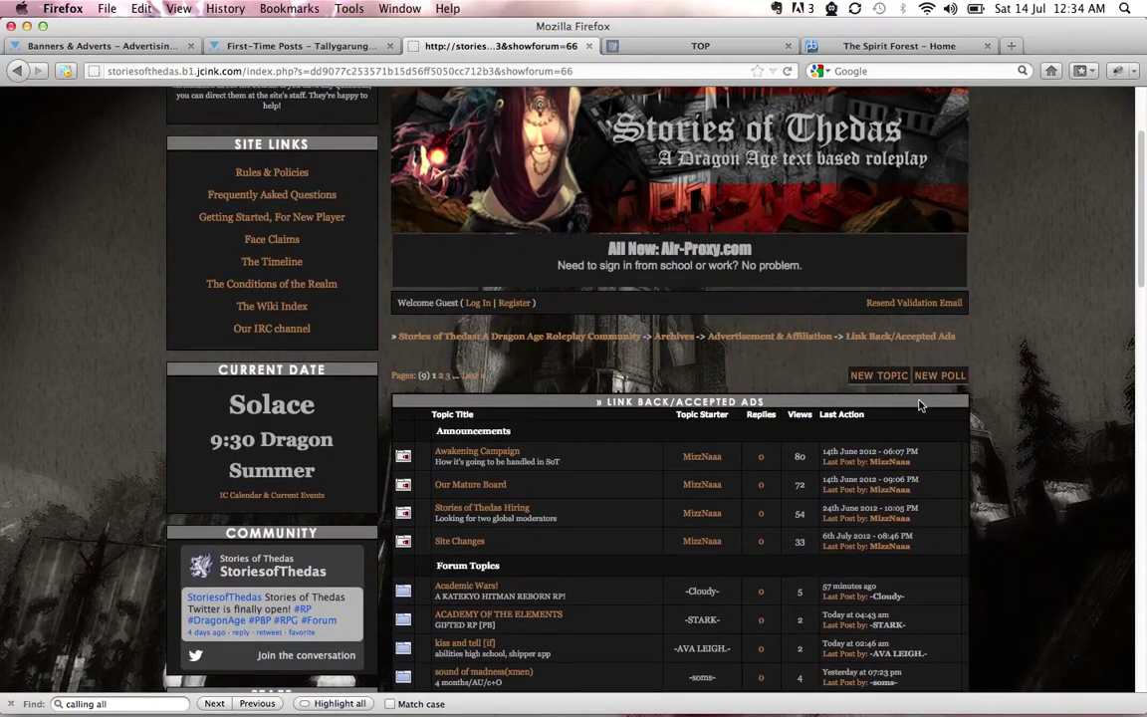
click(870, 382)
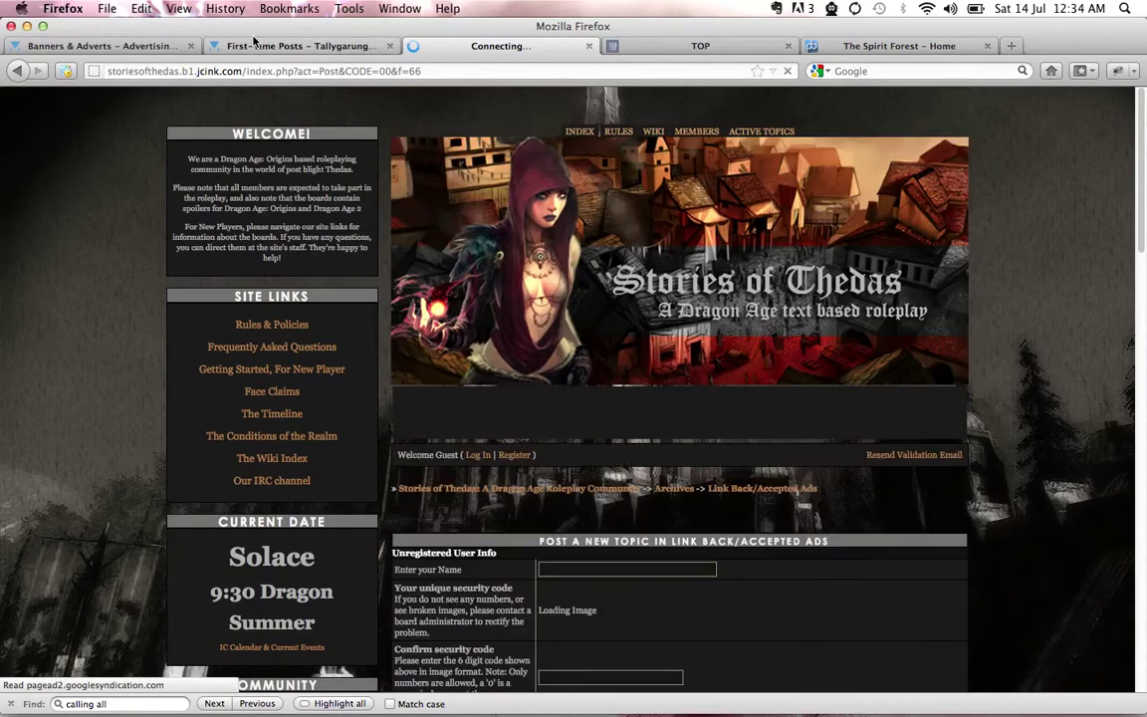
Copy the INVISIONFREE/JCINK advert code from Banners & Adverts and return to the Stories form
click(223, 44)
click(109, 44)
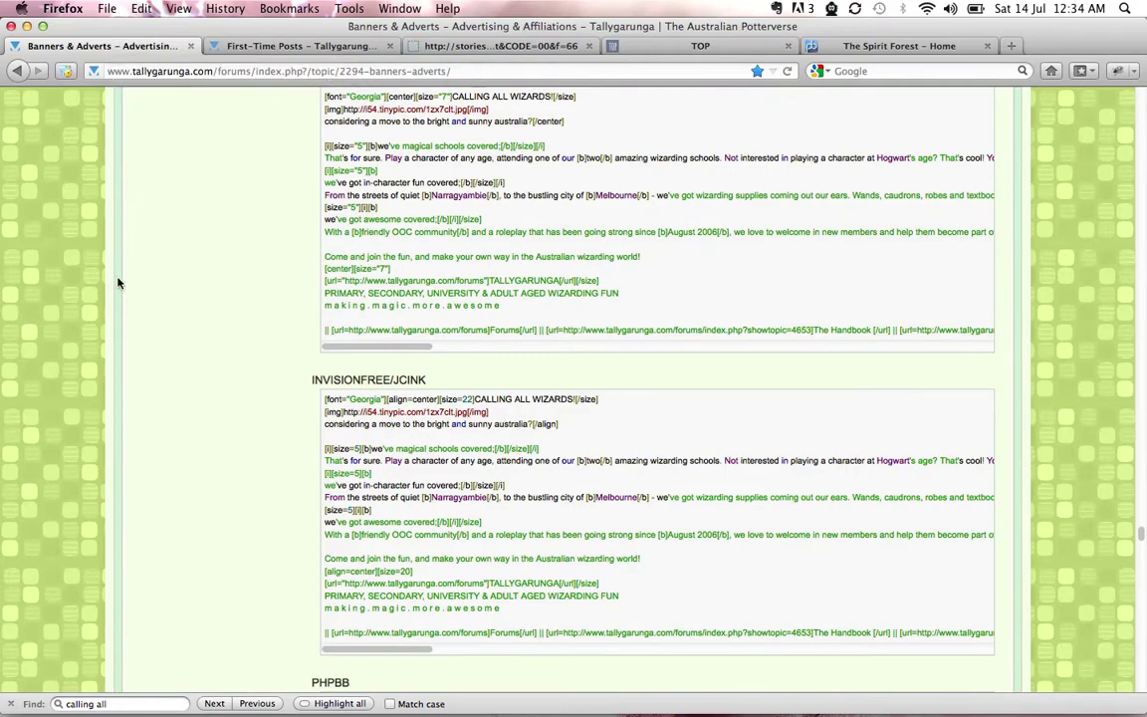
scroll(199, 342, down, 3)
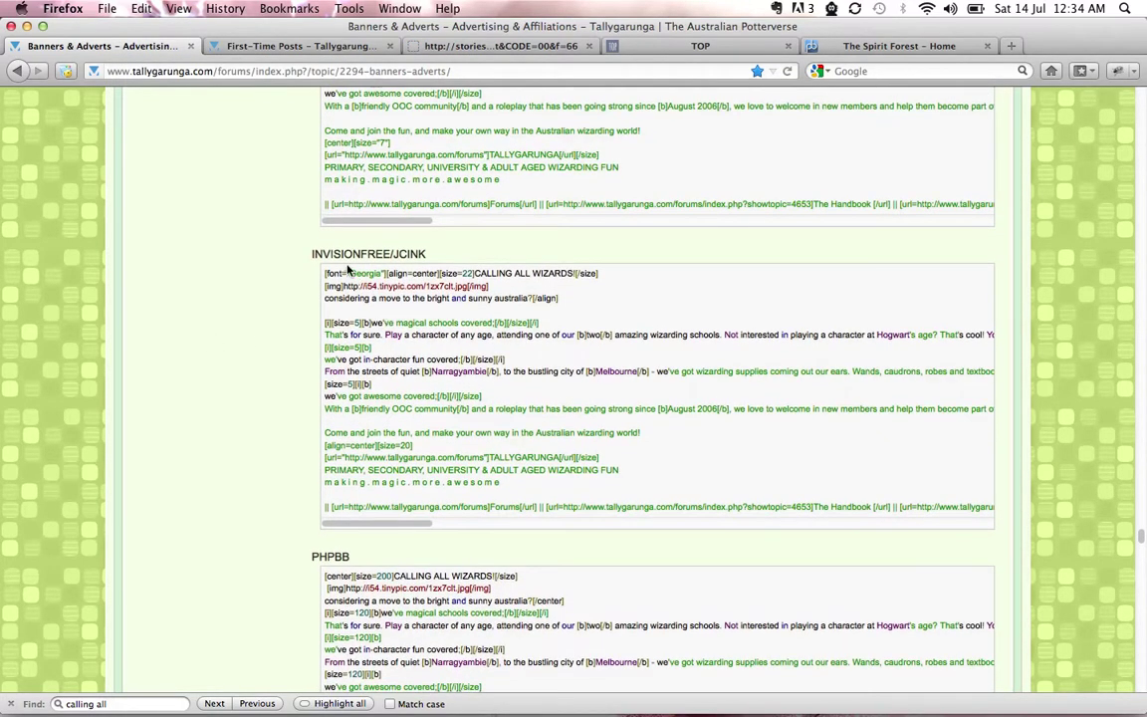
drag(325, 276, 681, 507)
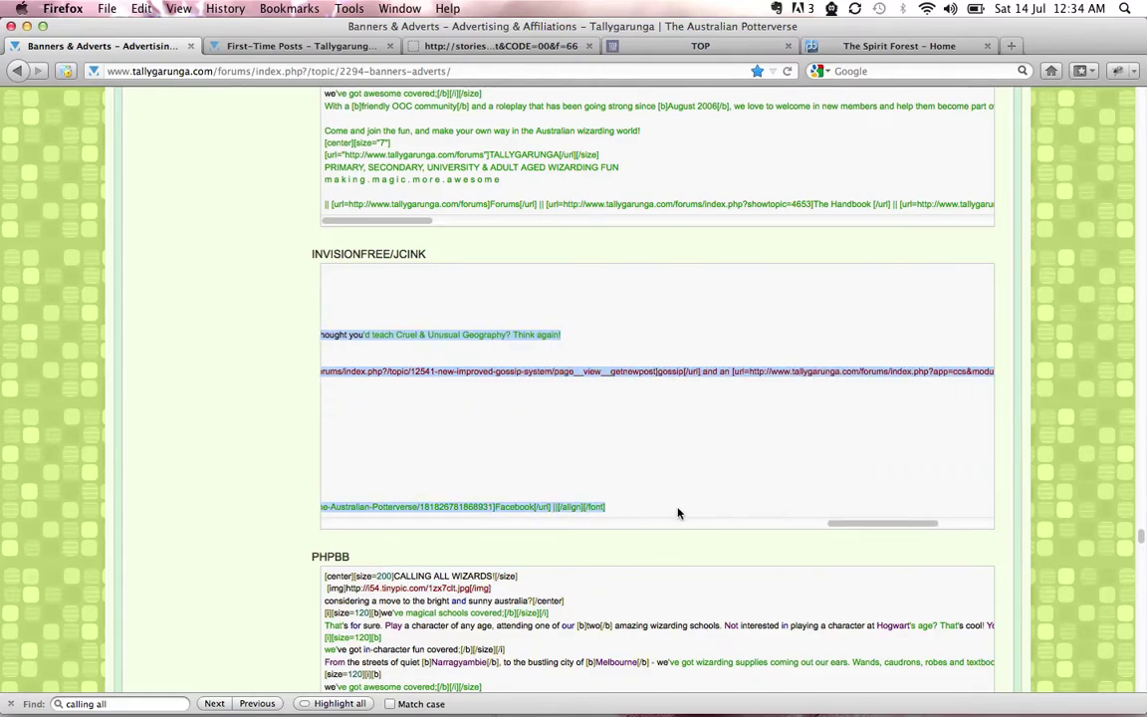
right_click(473, 370)
click(498, 383)
click(481, 47)
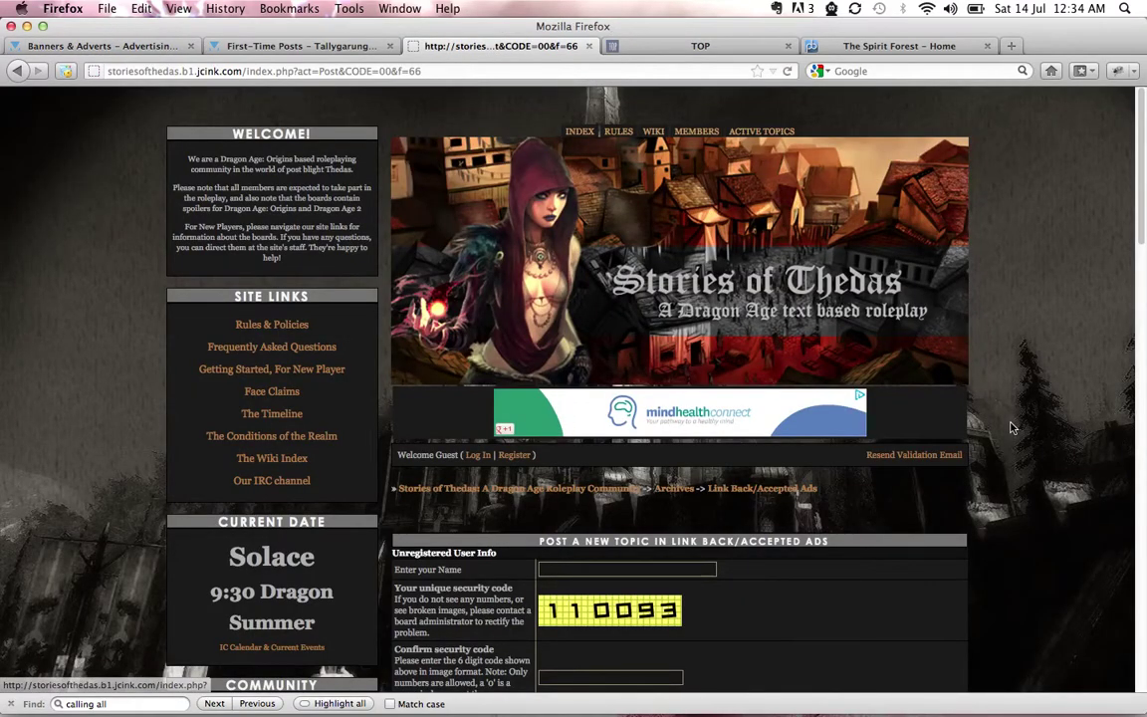
Enter the poster's name from the autocomplete suggestion and type the image security code
scroll(1012, 428, down, 3)
click(617, 412)
text(M)
key(Down)
key(Return)
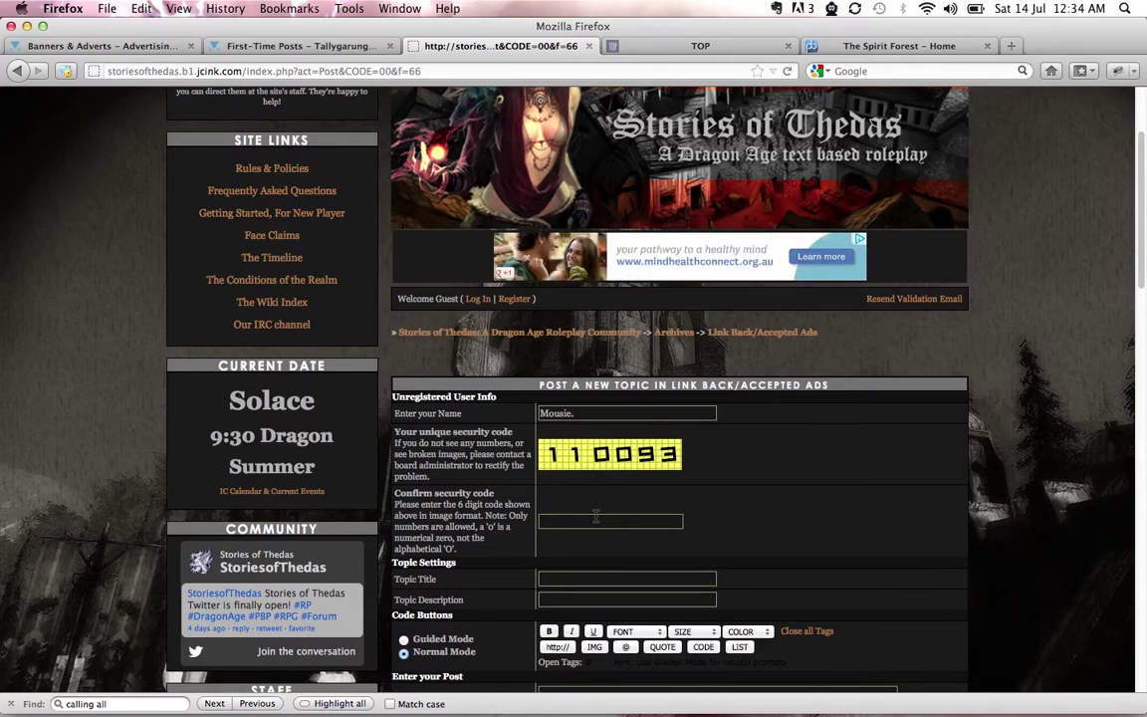
click(595, 515)
text(110093)
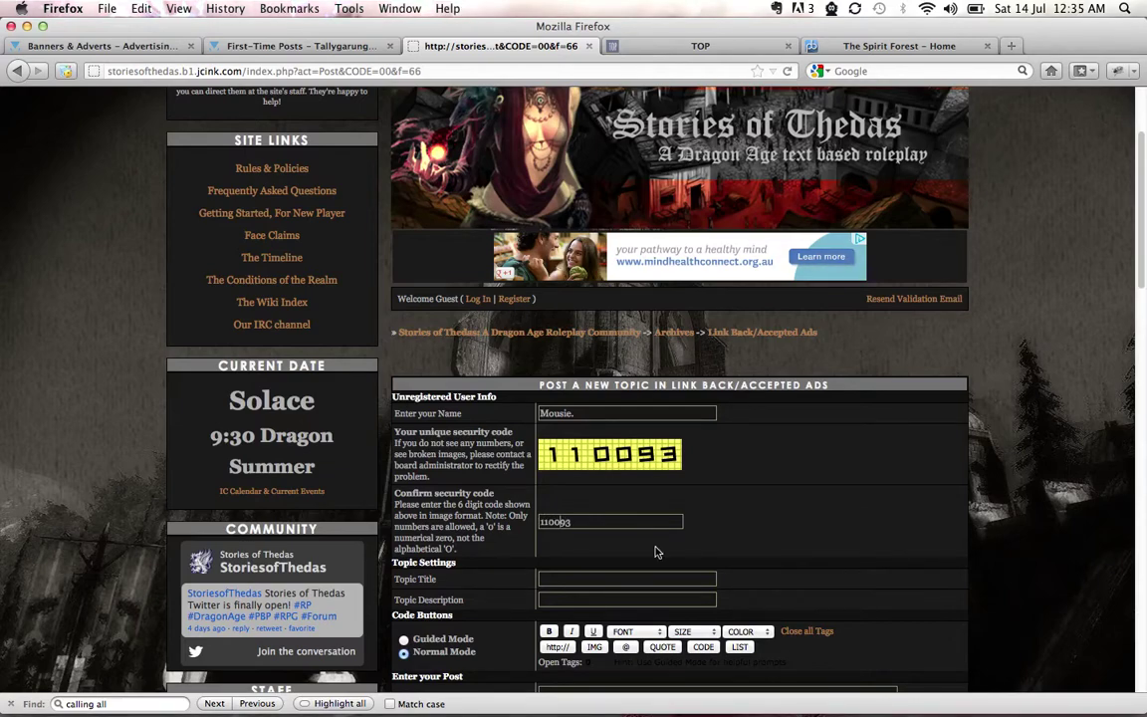
Set the topic title to CALLING ALL WIZARDS! from the saved suggestions
scroll(737, 550, down, 3)
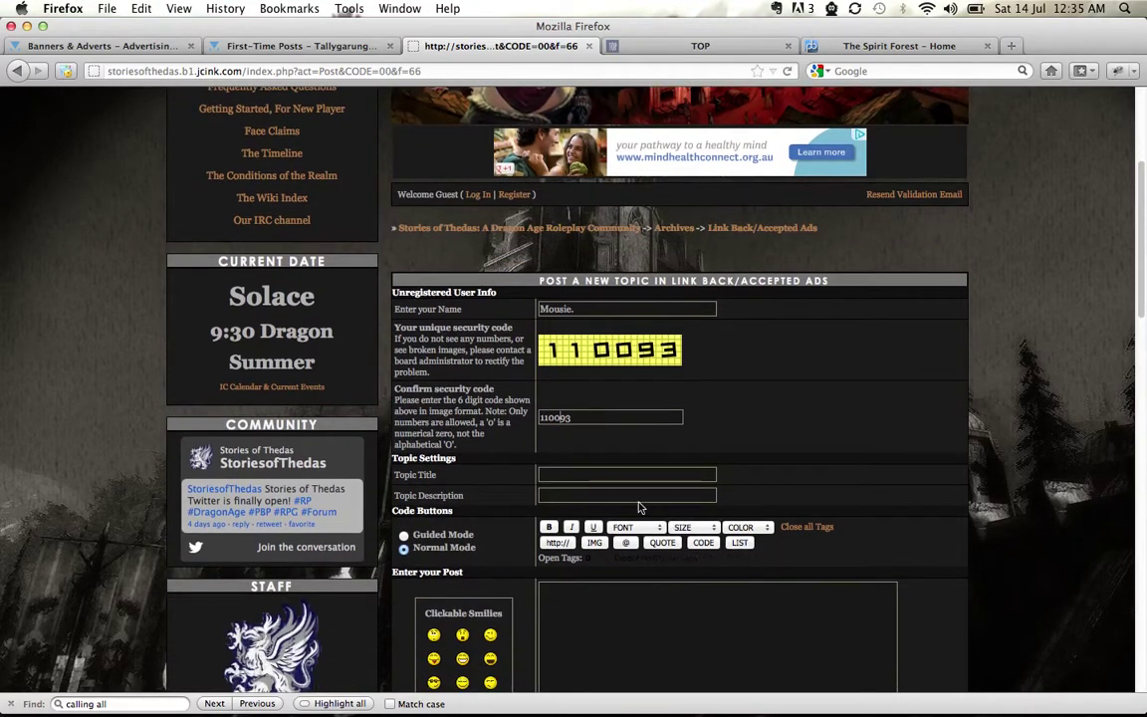
click(615, 475)
text(T)
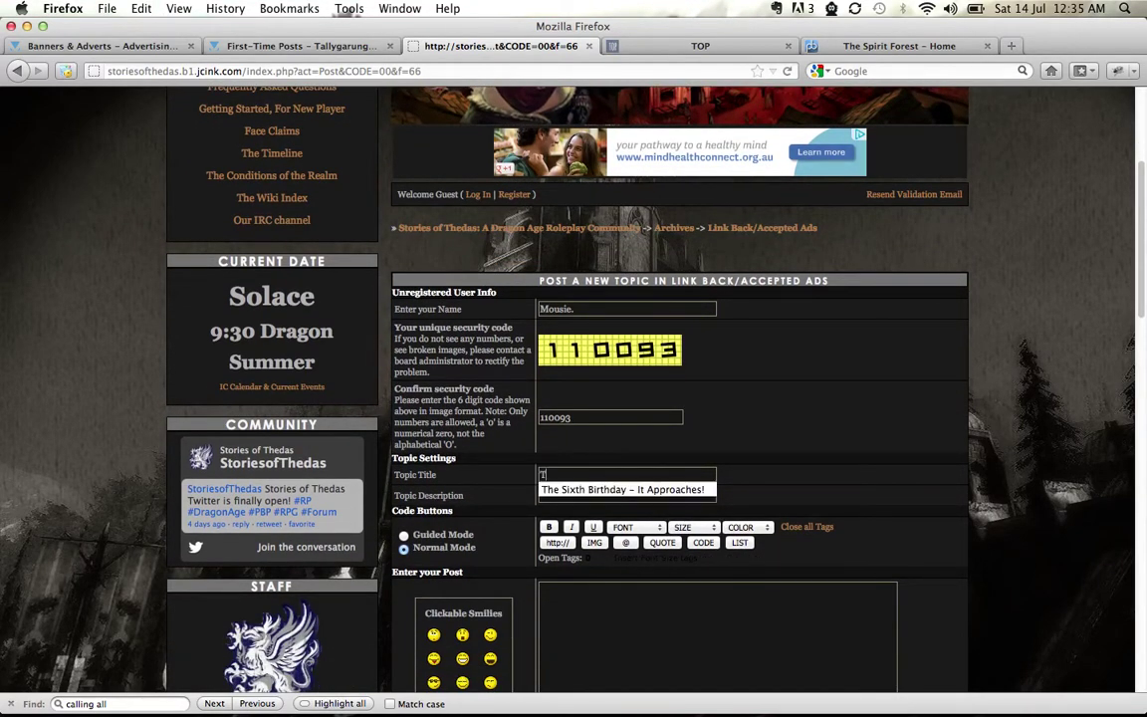
key(BackSpace)
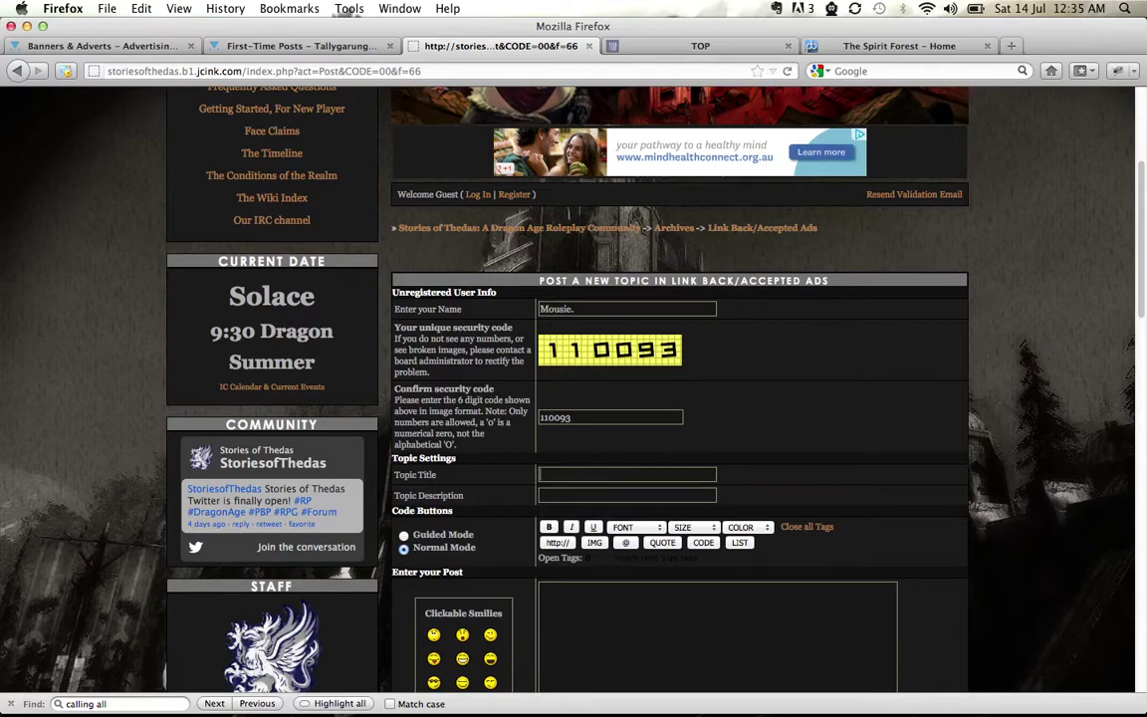
text(C)
key(Down)
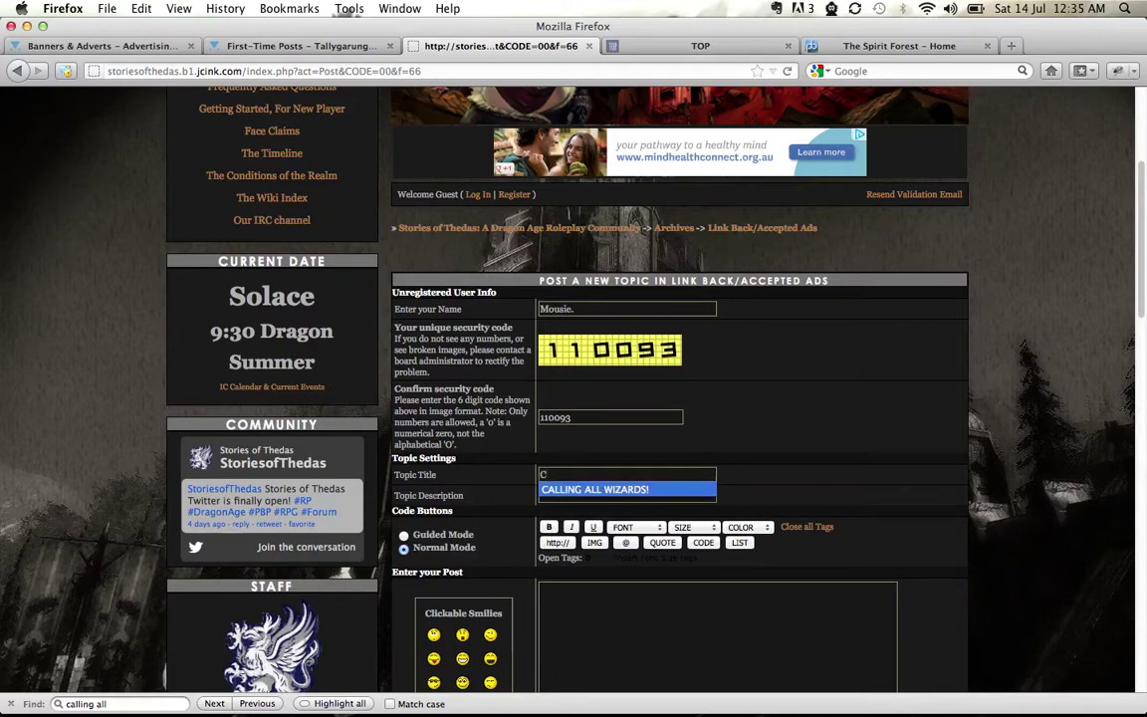
key(Return)
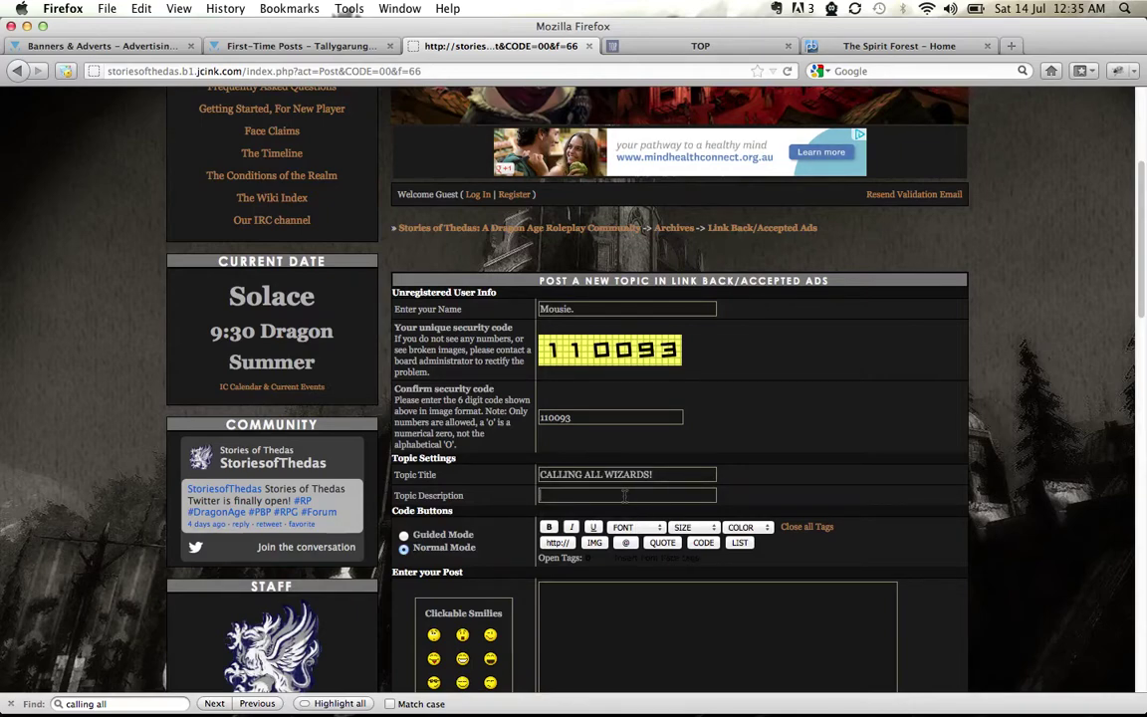
Fill in the saved great-community description, paste the advert code, and preview the post
click(624, 495)
text(g)
key(Down)
key(Return)
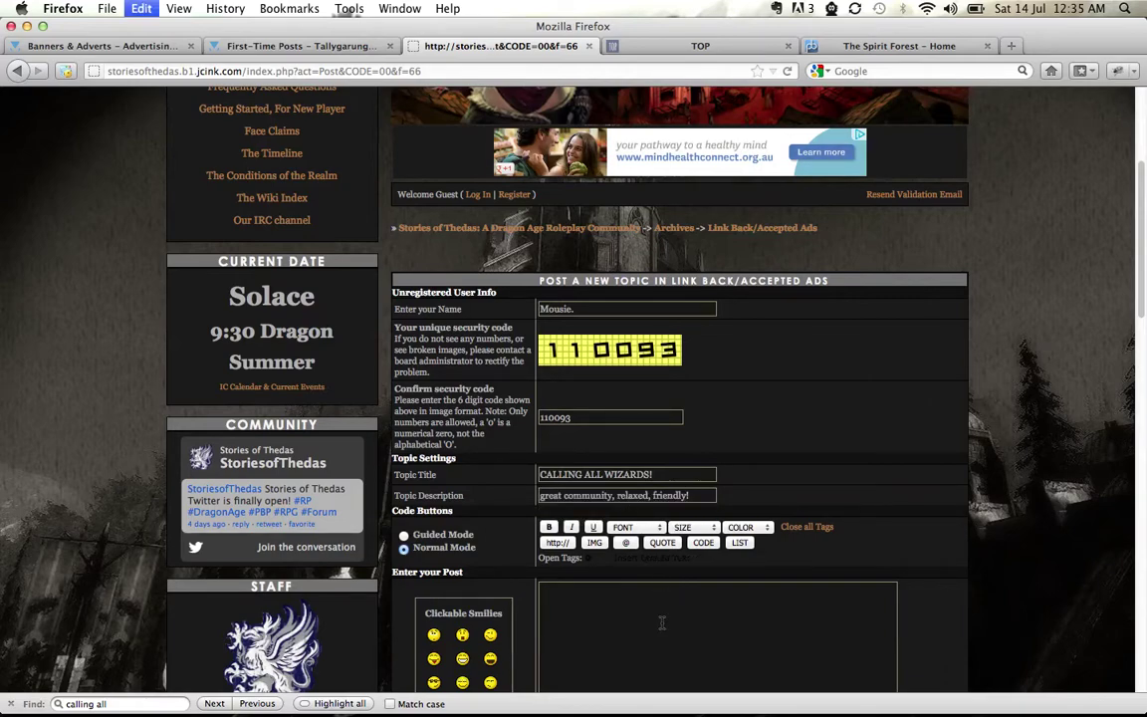
key(super+v)
scroll(975, 454, down, 5)
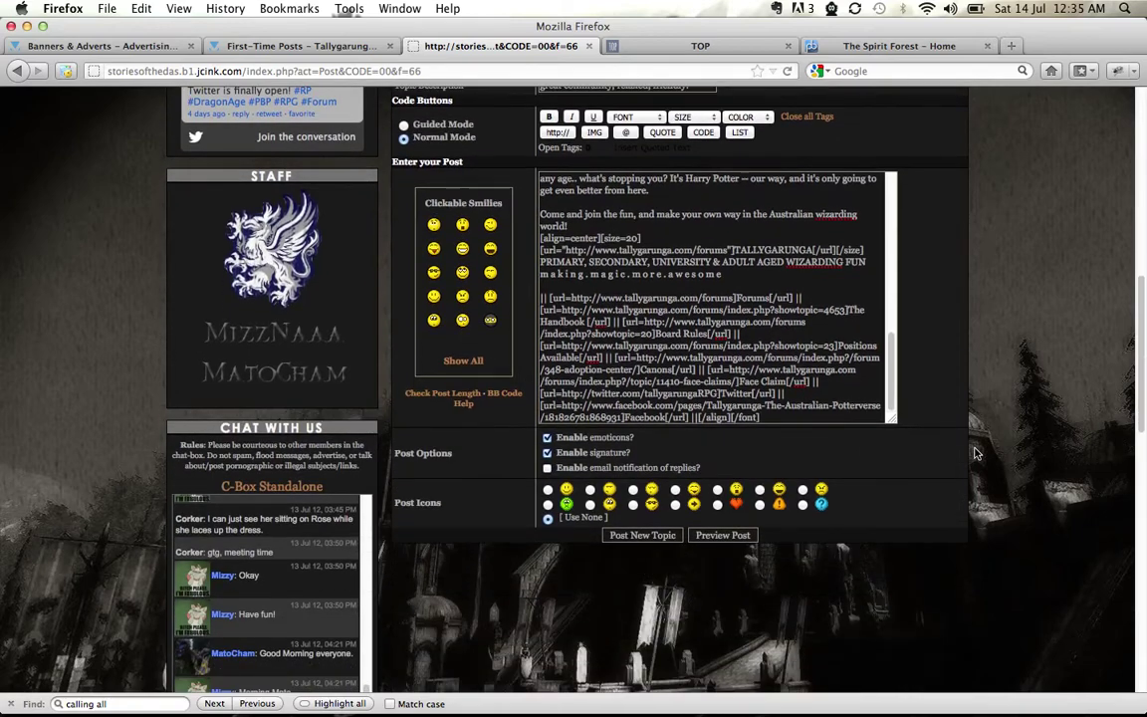
click(723, 535)
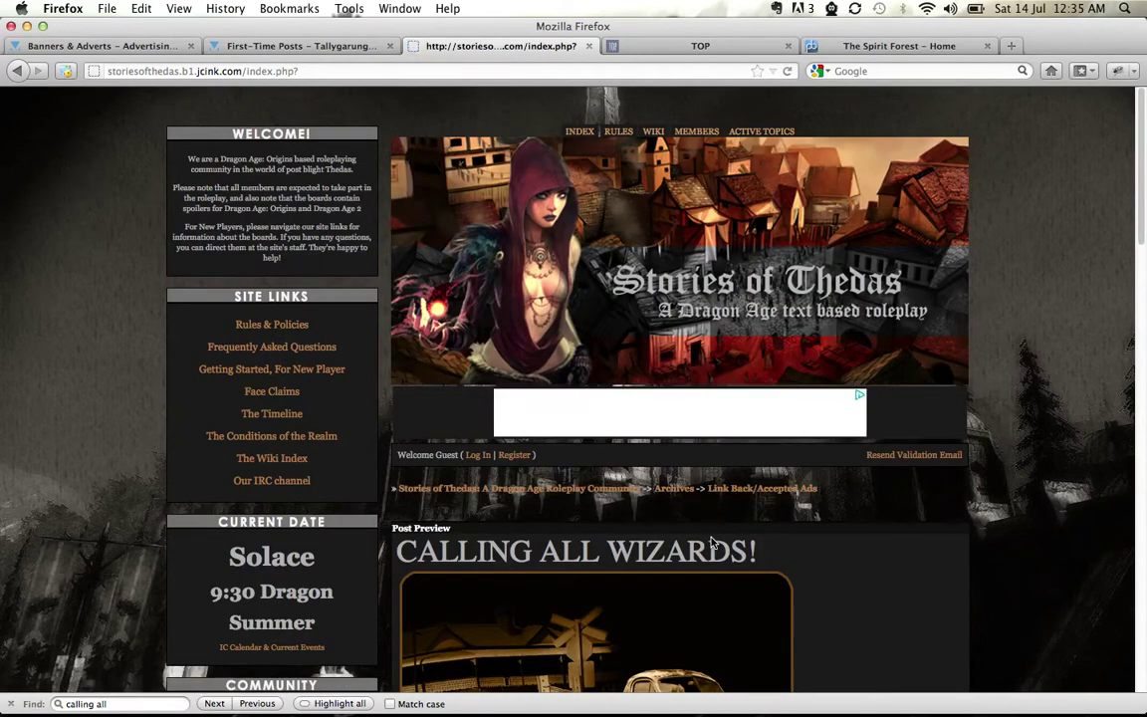
Check the preview, enter the new security confirmation code, and submit the CALLING ALL WIZARDS! topic
scroll(979, 578, down, 3)
scroll(979, 577, down, 10)
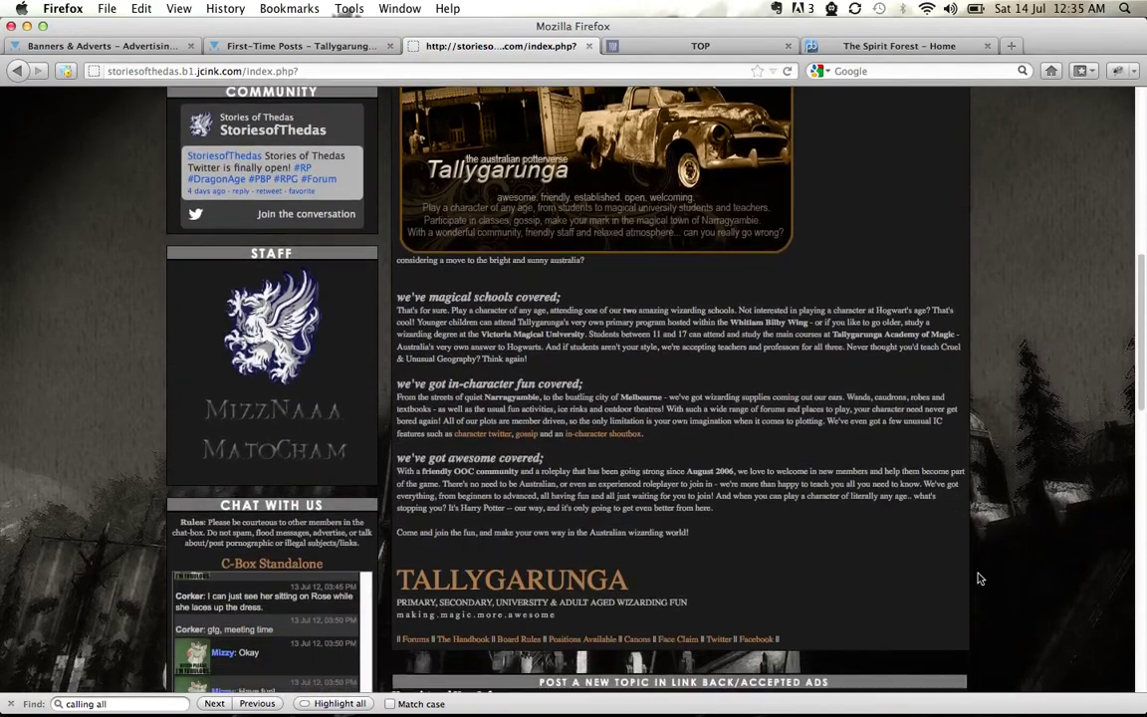
scroll(979, 577, down, 1)
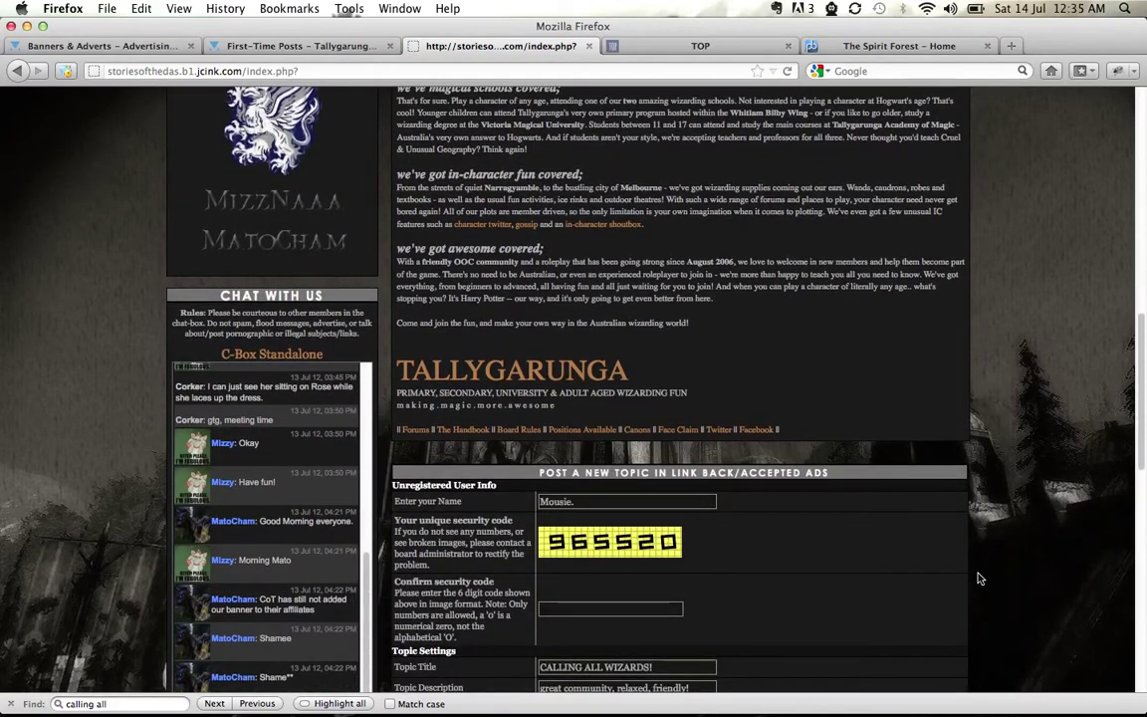
scroll(979, 577, down, 2)
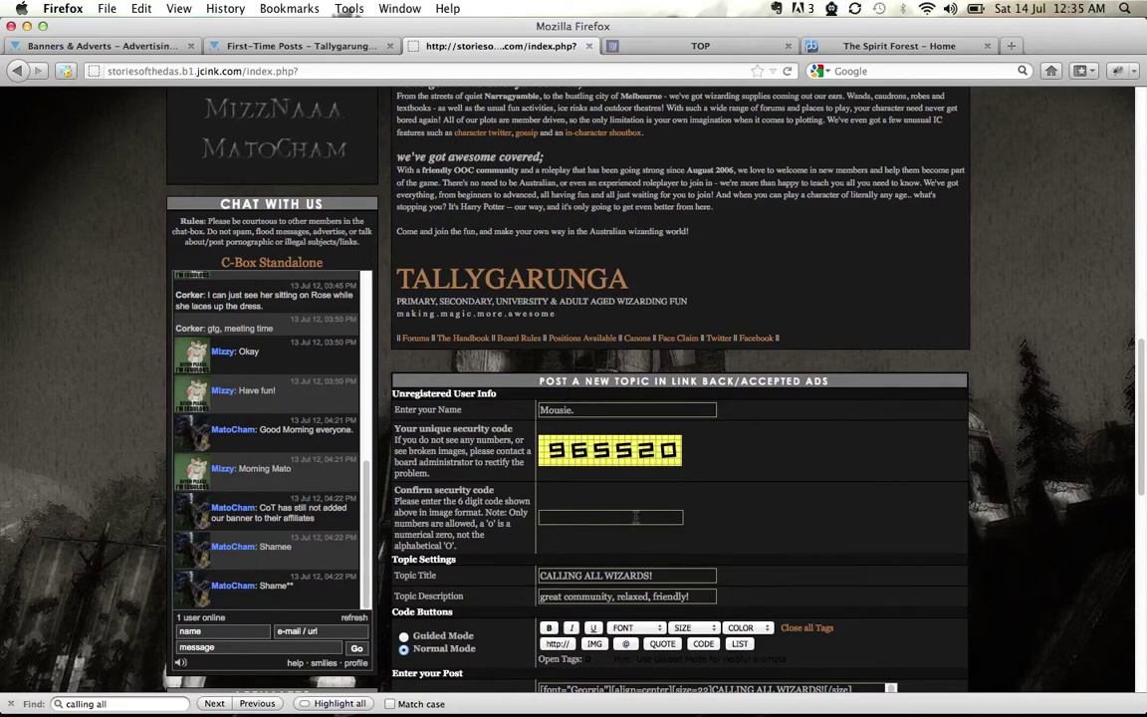
text(96)
text(5)
scroll(781, 492, down, 5)
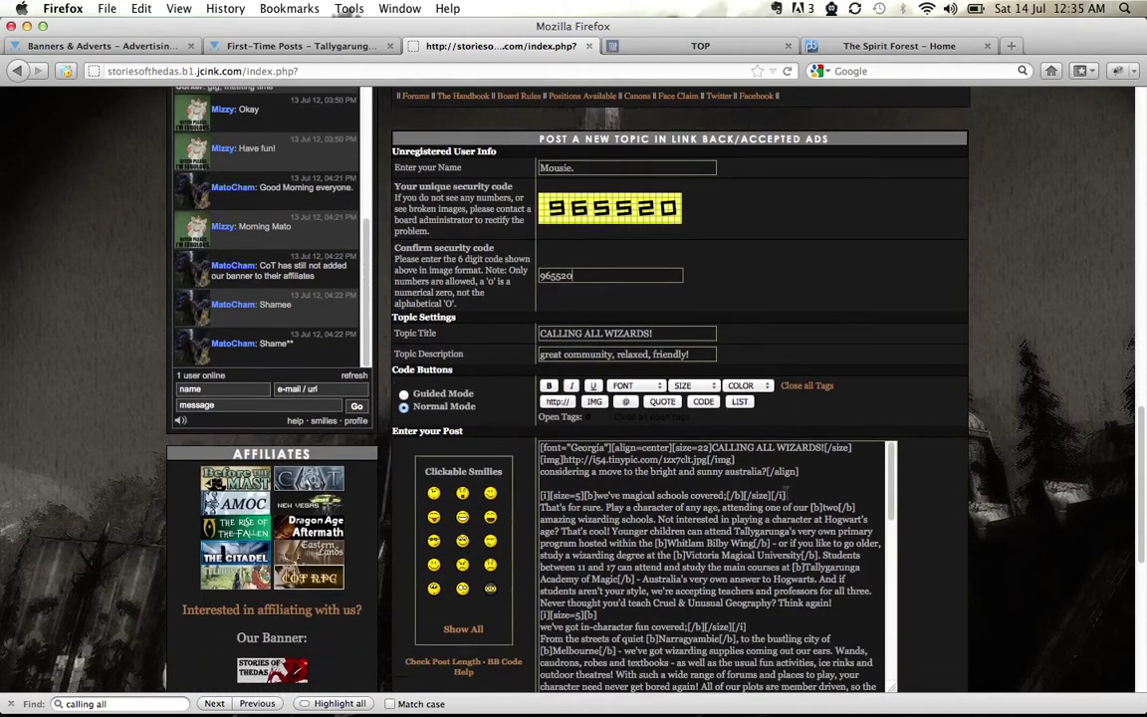
scroll(652, 470, down, 7)
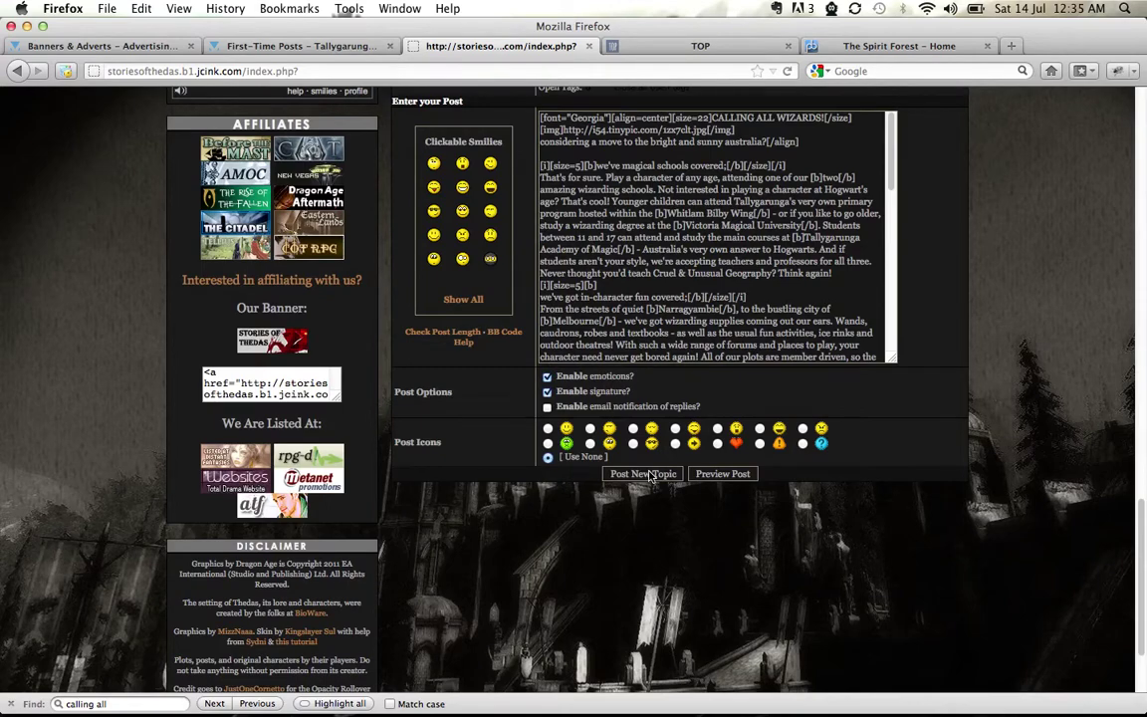
click(643, 474)
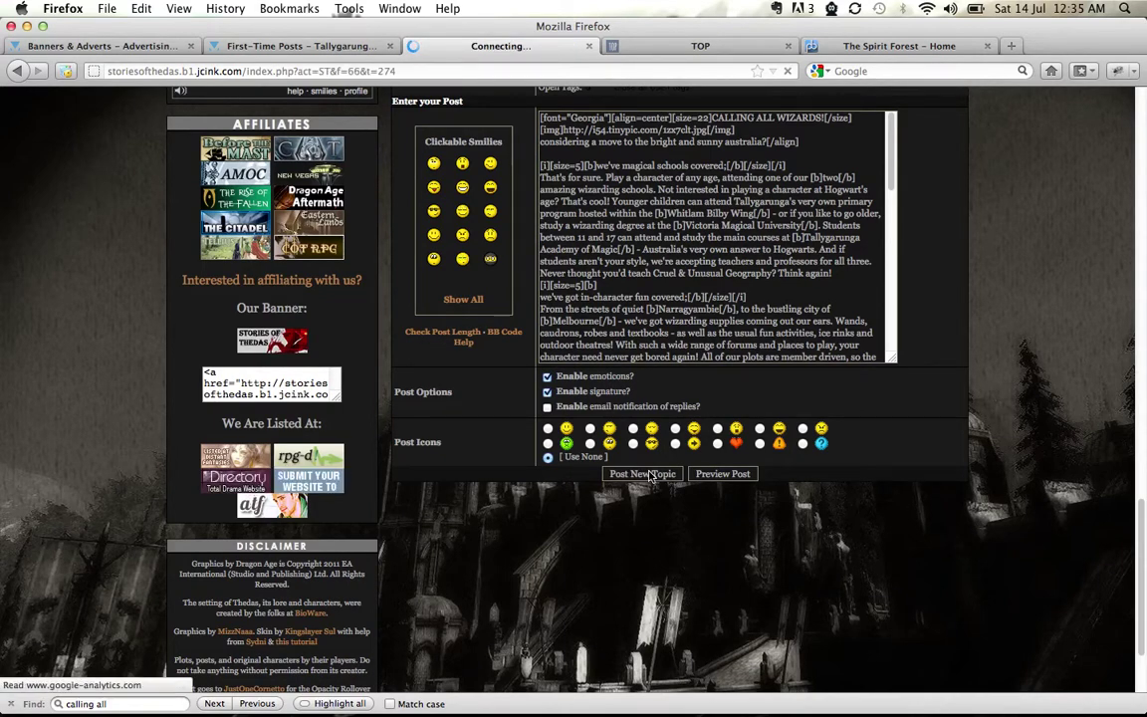
Scroll through the newly posted CALLING ALL WIZARDS! topic to confirm it is live
scroll(1003, 498, down, 12)
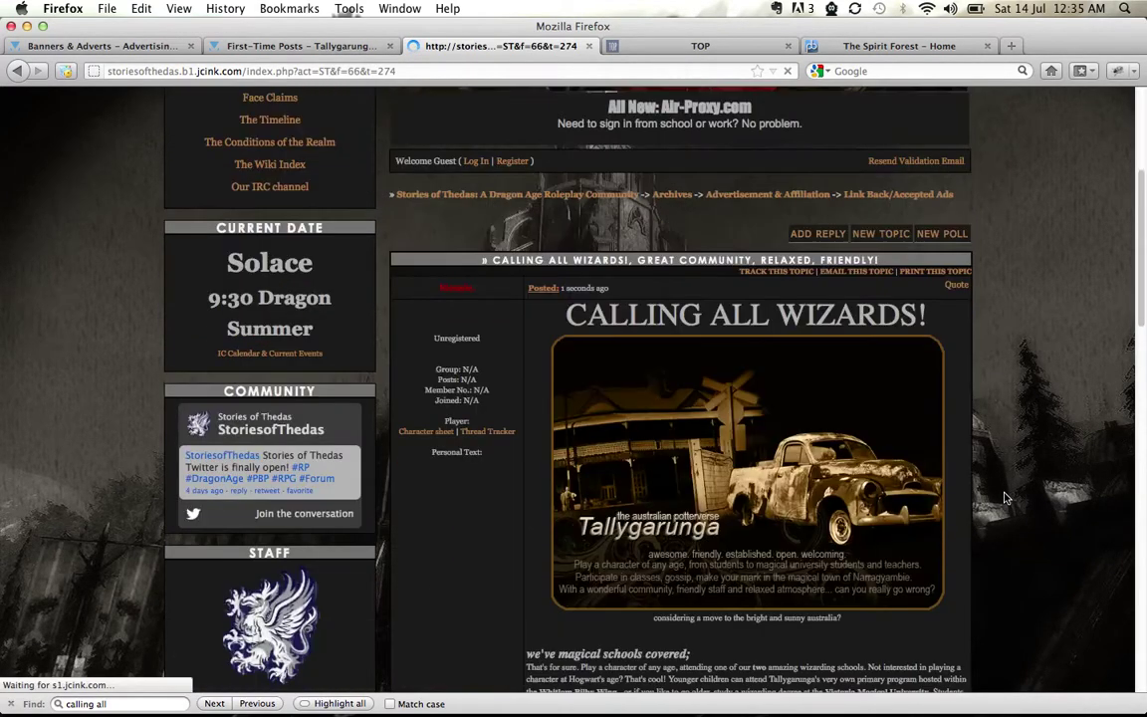
scroll(1004, 498, down, 5)
scroll(1004, 498, up, 12)
scroll(1004, 498, up, 1)
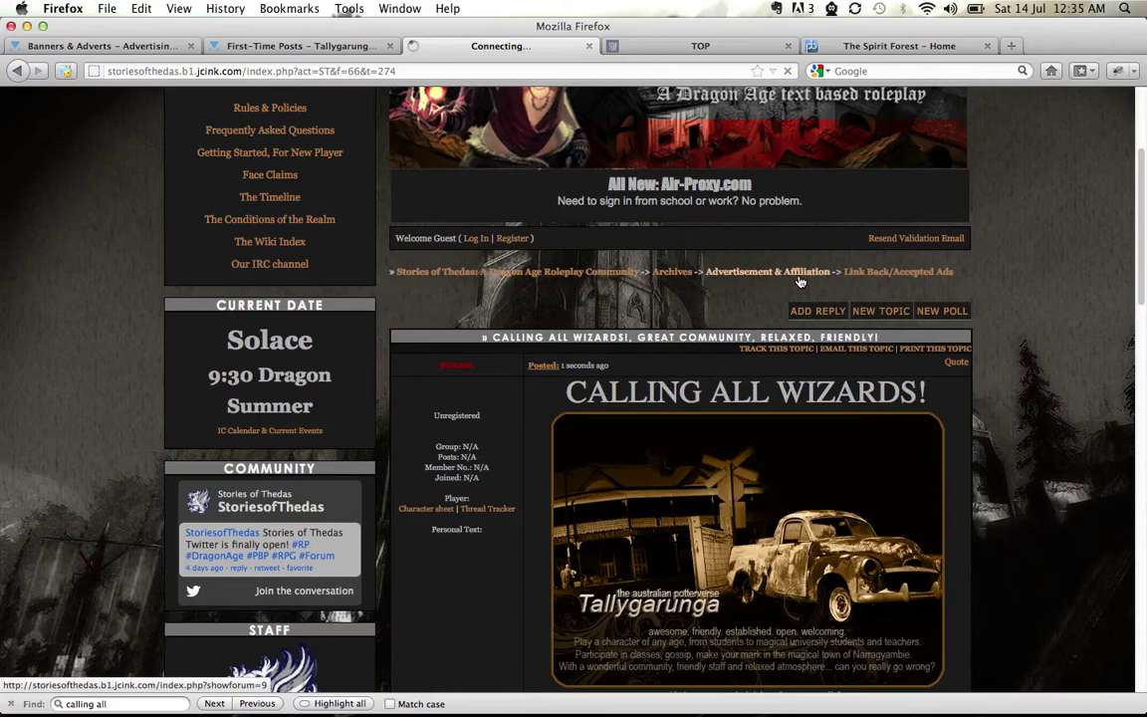
scroll(976, 398, down, 2)
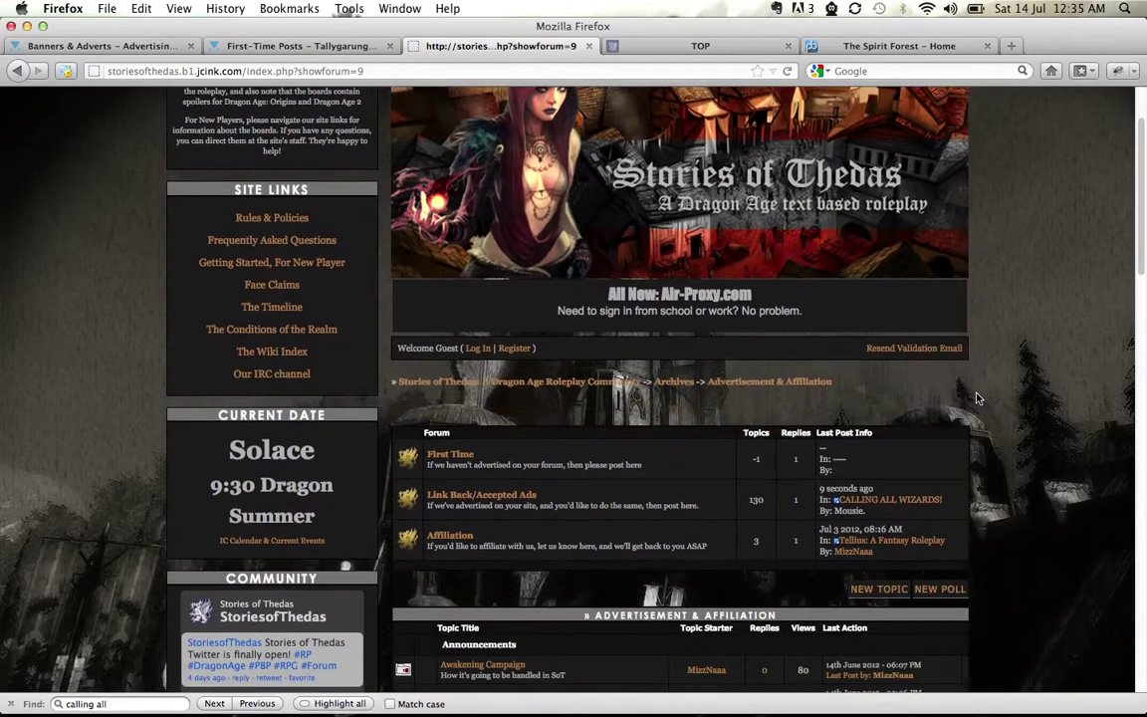
scroll(976, 399, down, 3)
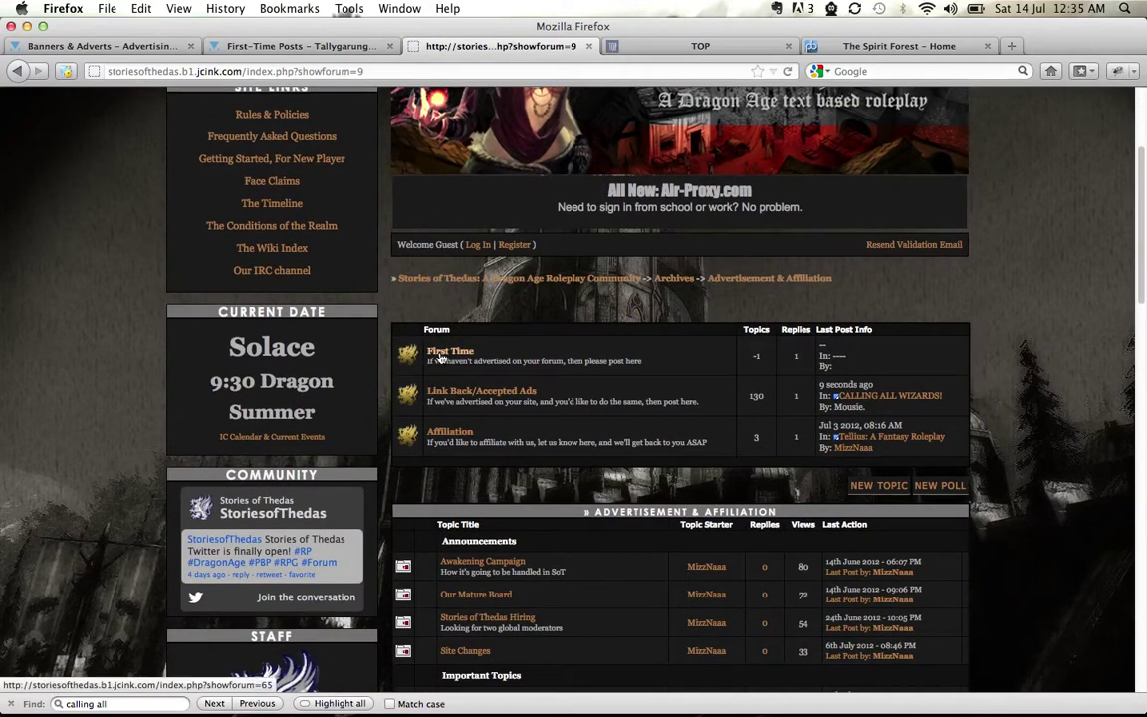
Open the Link Back/Accepted Ads board and scroll through its topics
click(455, 395)
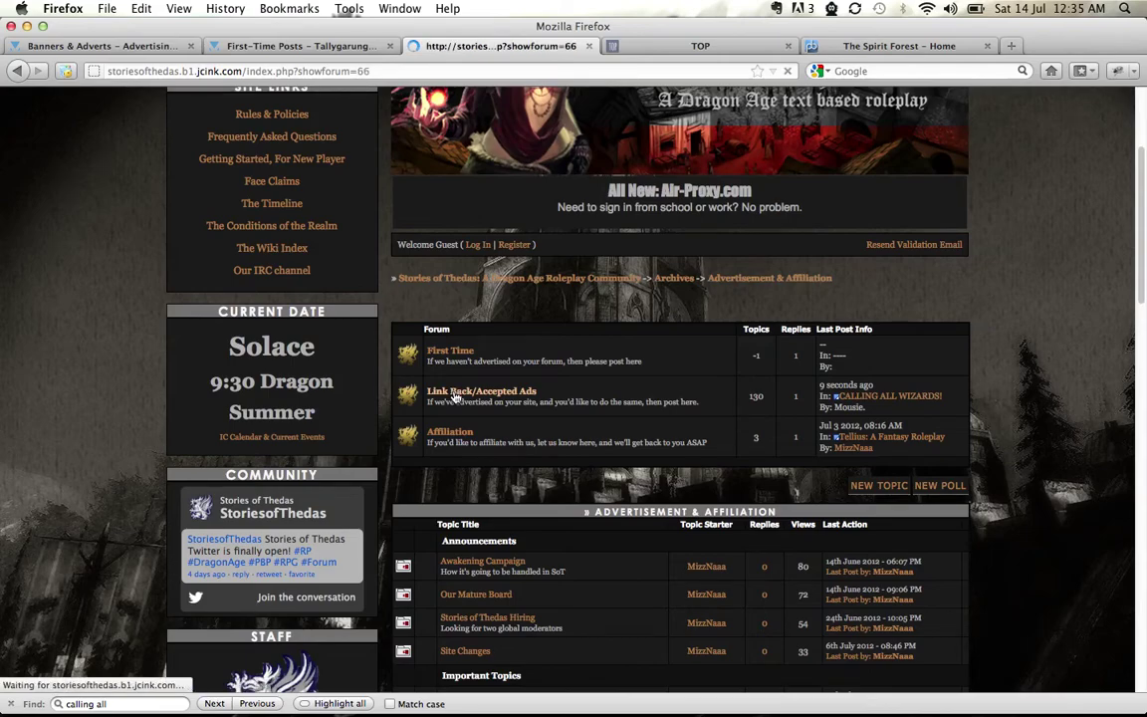
scroll(1095, 314, down, 3)
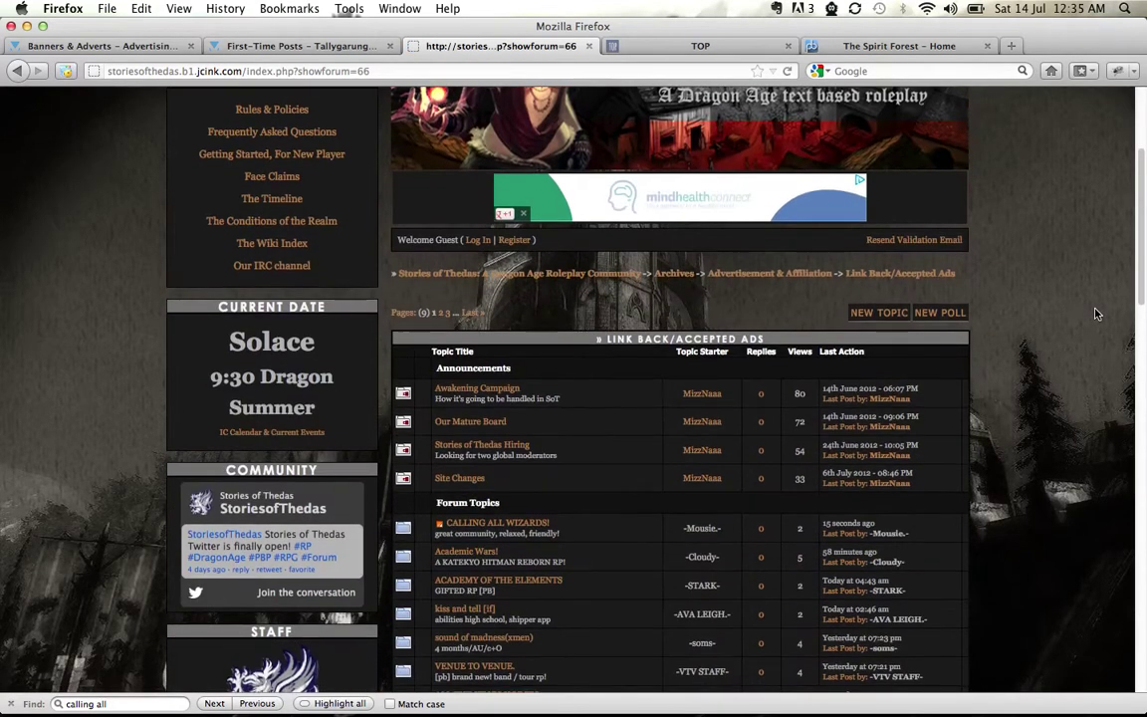
scroll(1095, 314, down, 5)
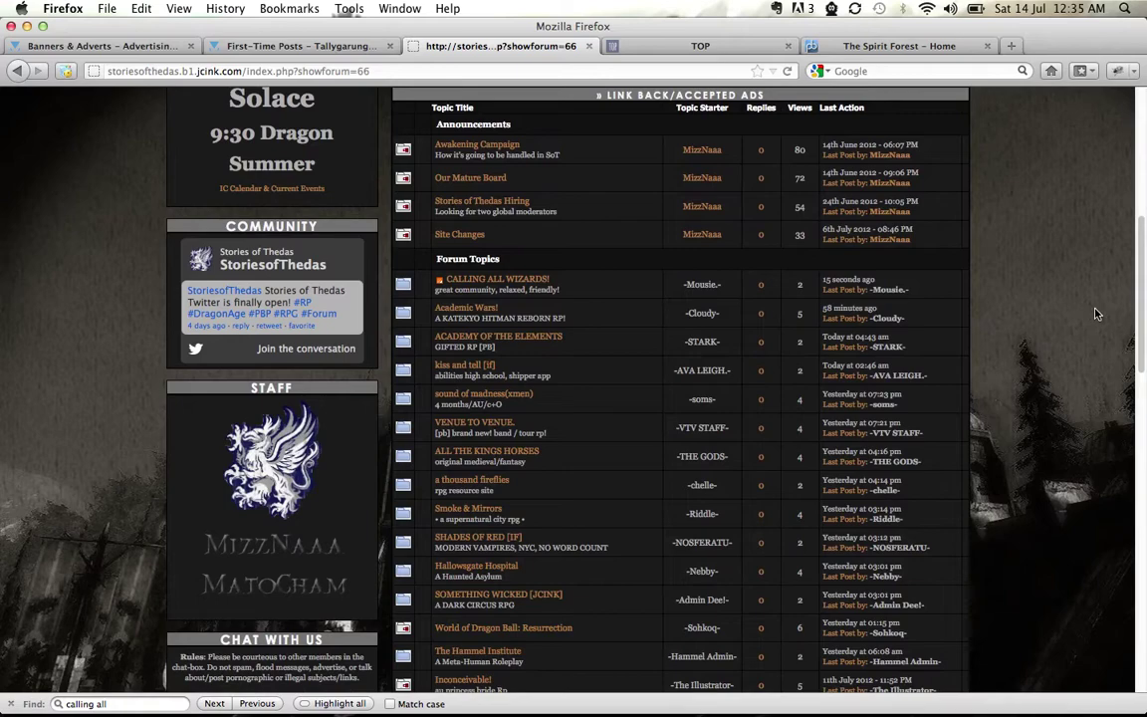
scroll(1096, 314, down, 1)
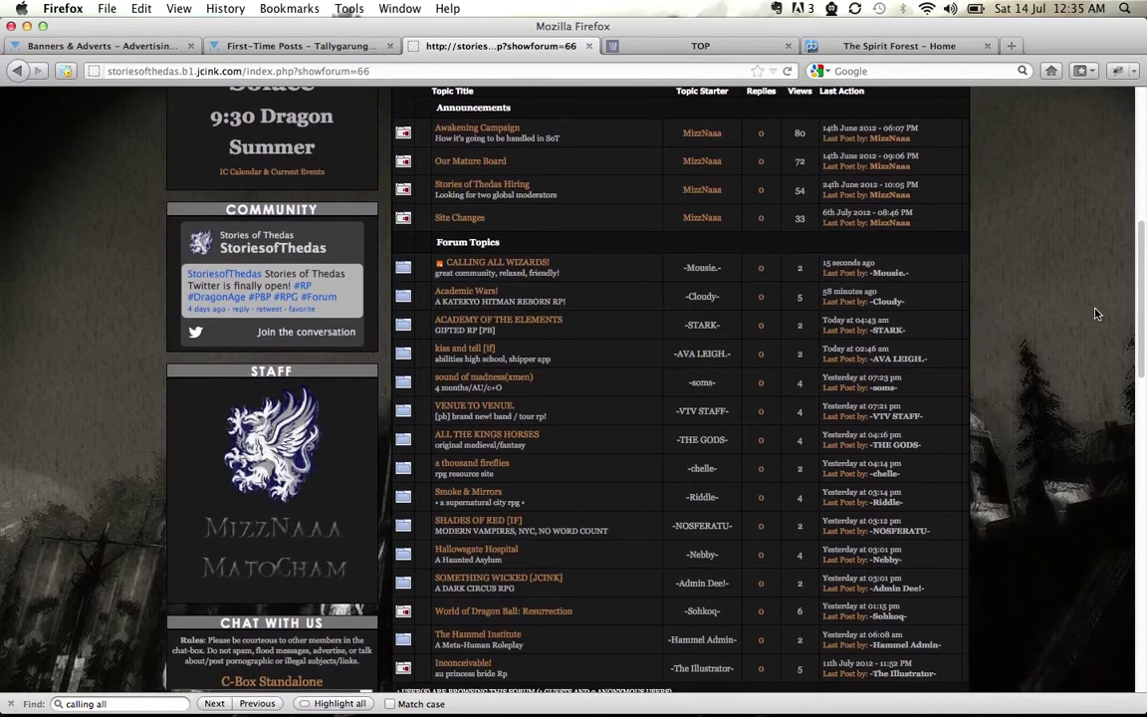
Open the Academic Wars! topic in a new tab and switch to it
right_click(461, 291)
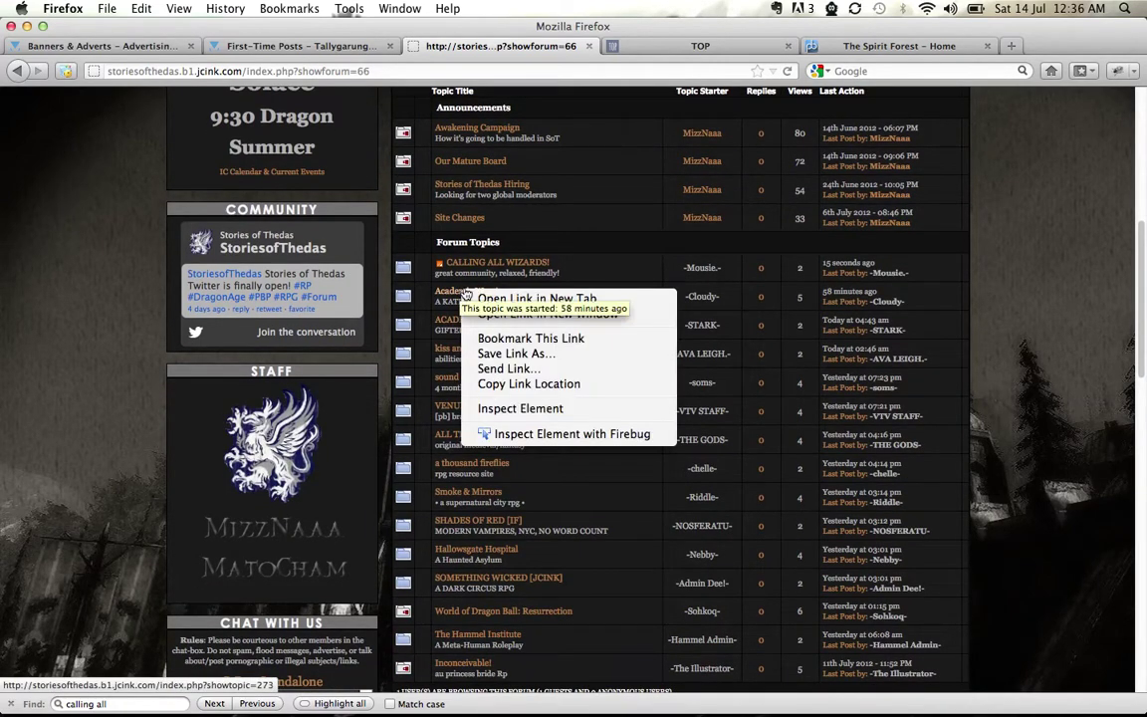
click(484, 297)
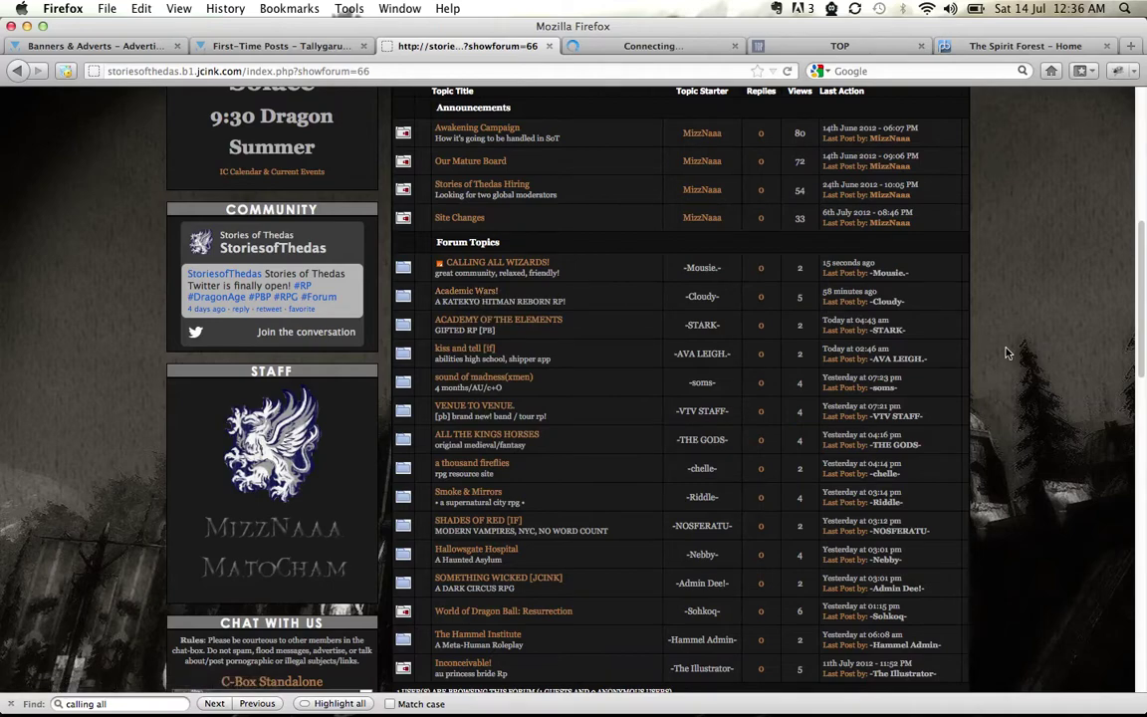
scroll(1006, 352, down, 3)
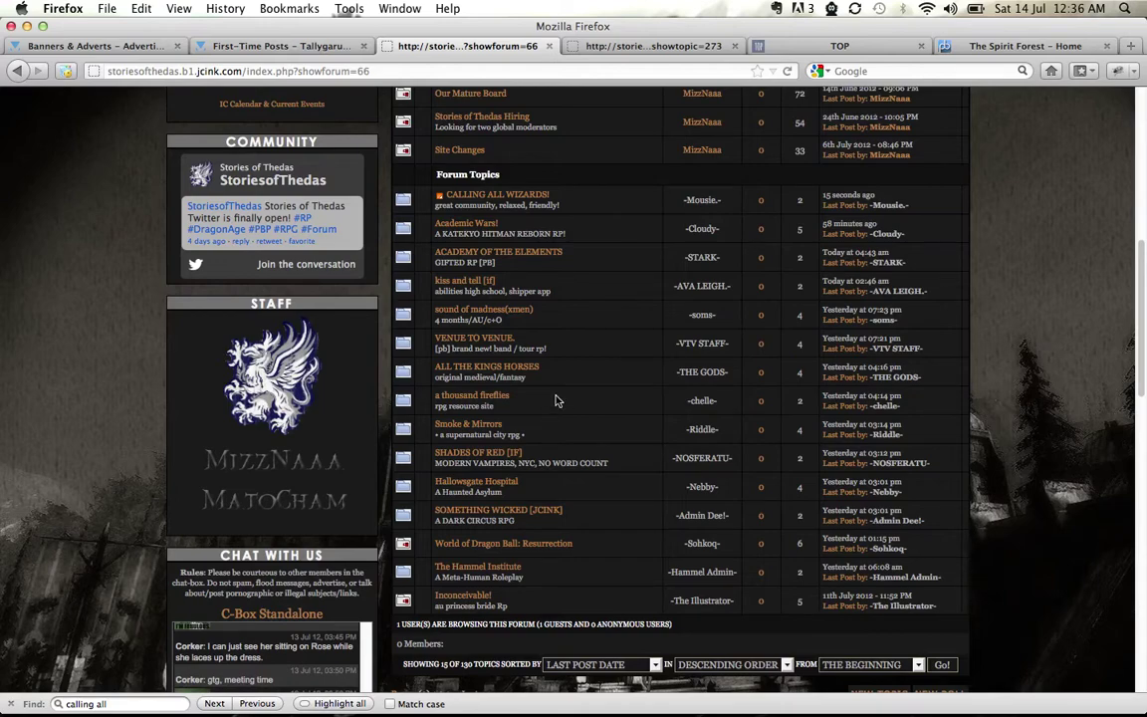
click(597, 47)
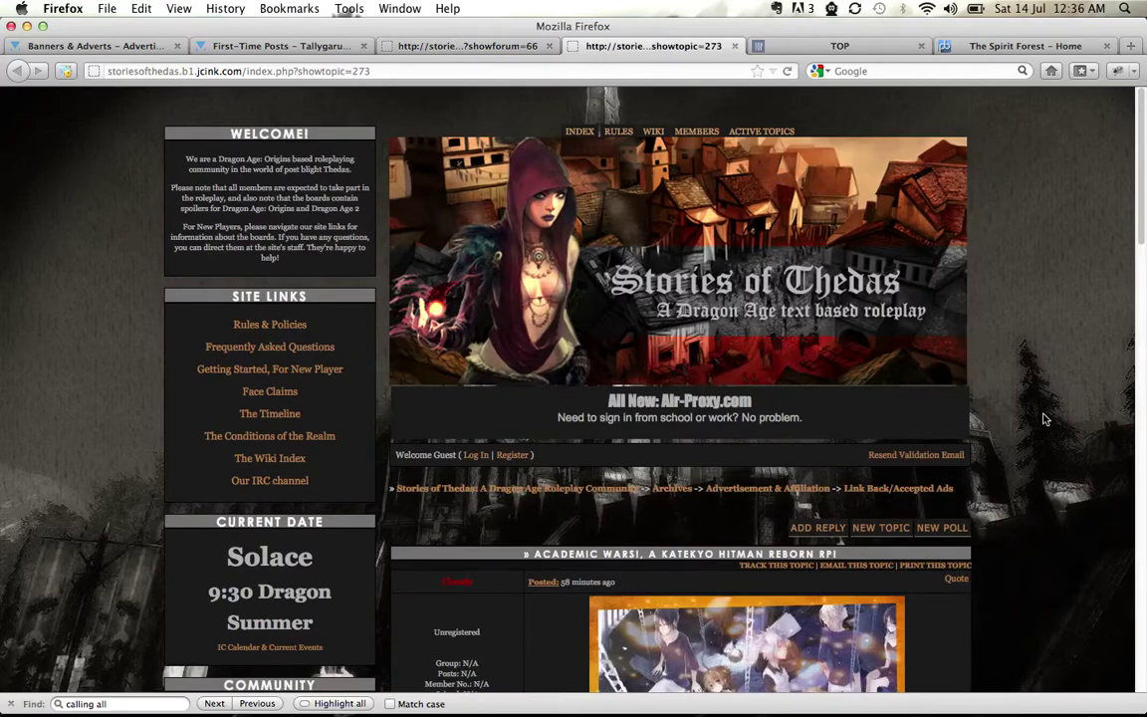
scroll(1045, 419, down, 5)
scroll(1016, 378, up, 5)
Switch to Tributes of Panem and open the ALL LINK BACKS subforum under advertisements
click(840, 47)
scroll(1072, 422, down, 5)
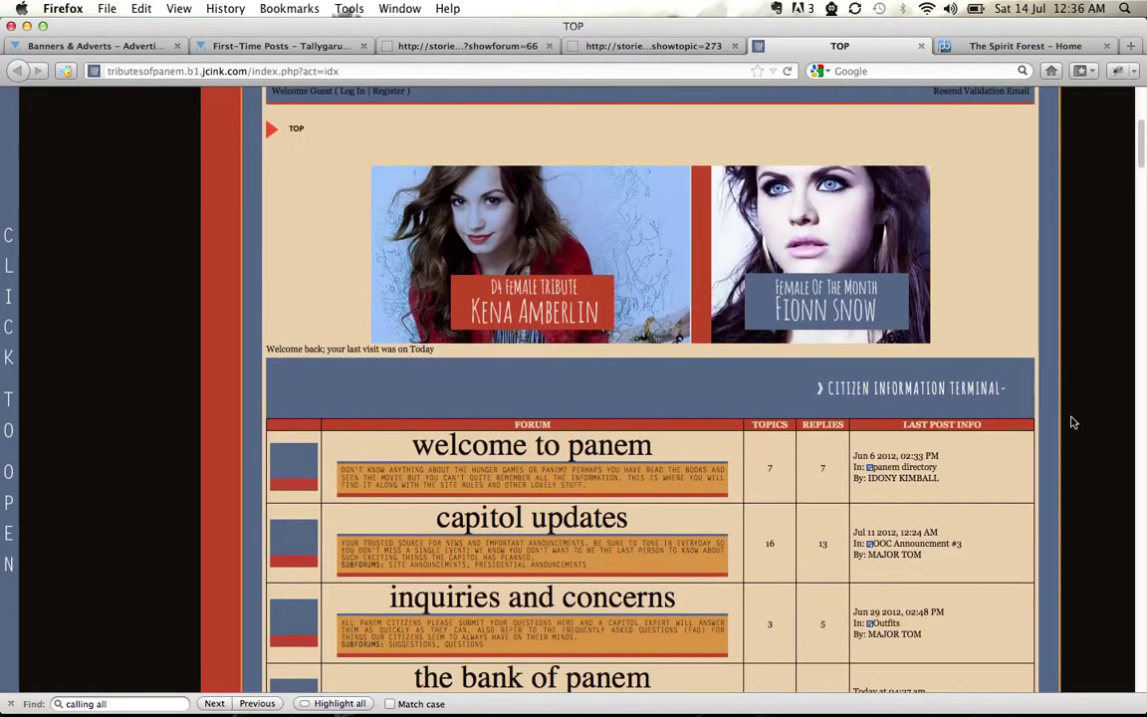
scroll(1073, 422, up, 5)
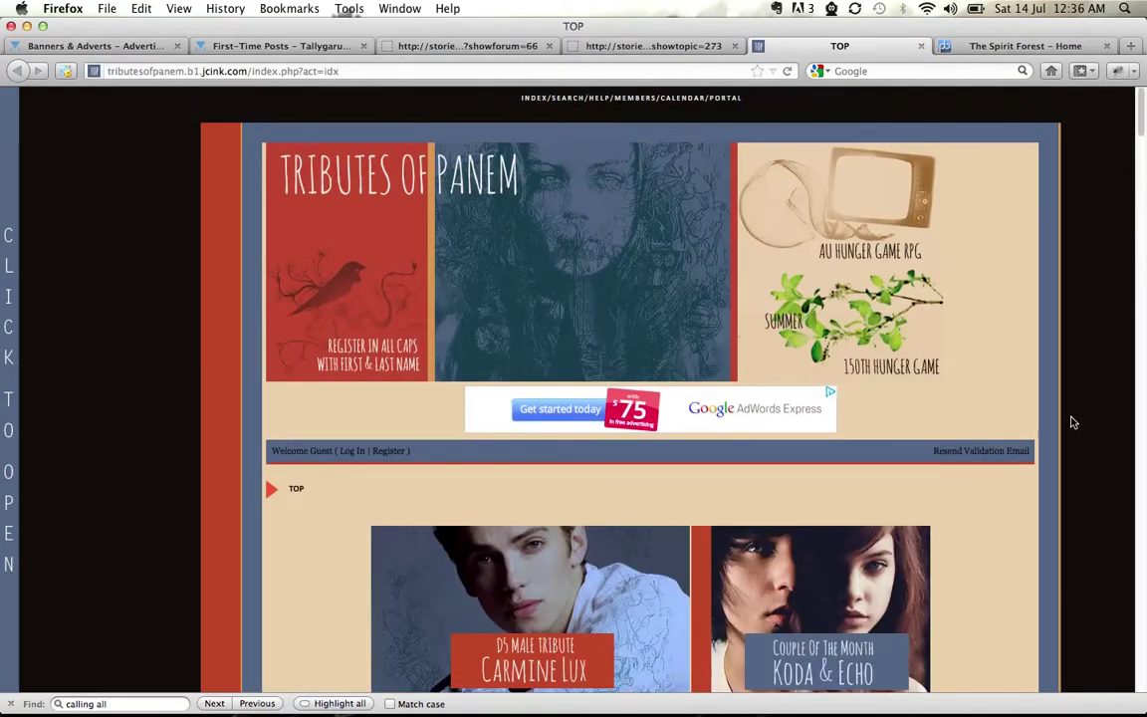
scroll(1072, 422, down, 20)
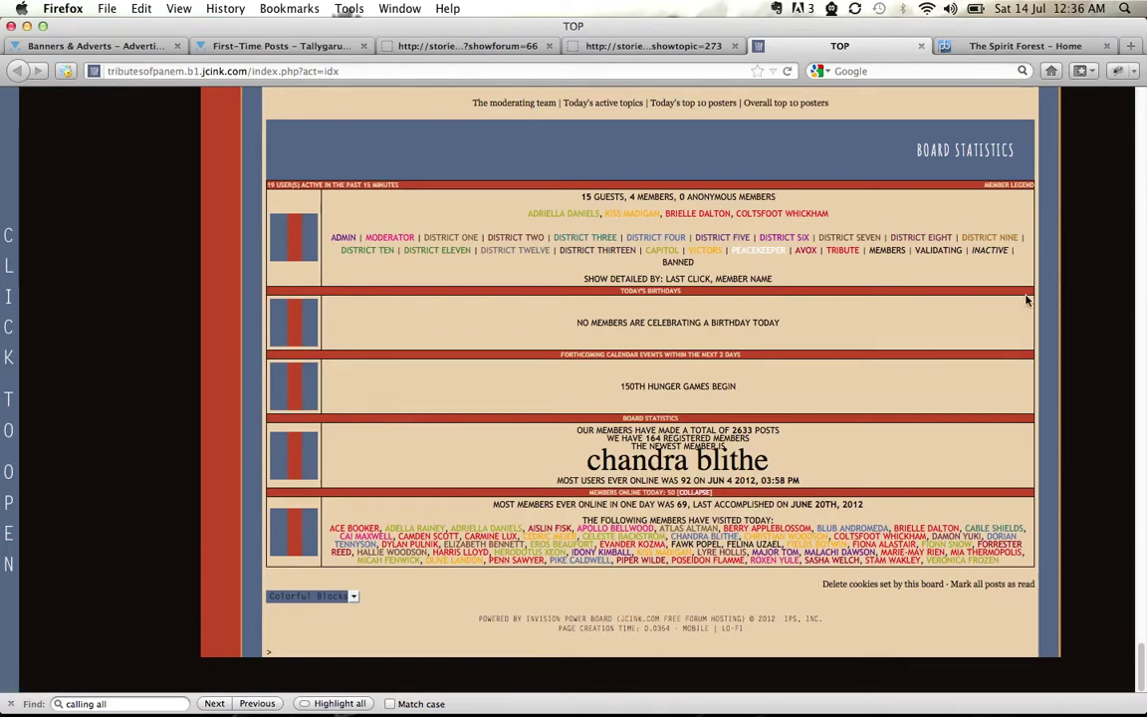
scroll(1049, 309, up, 6)
scroll(1050, 309, down, 2)
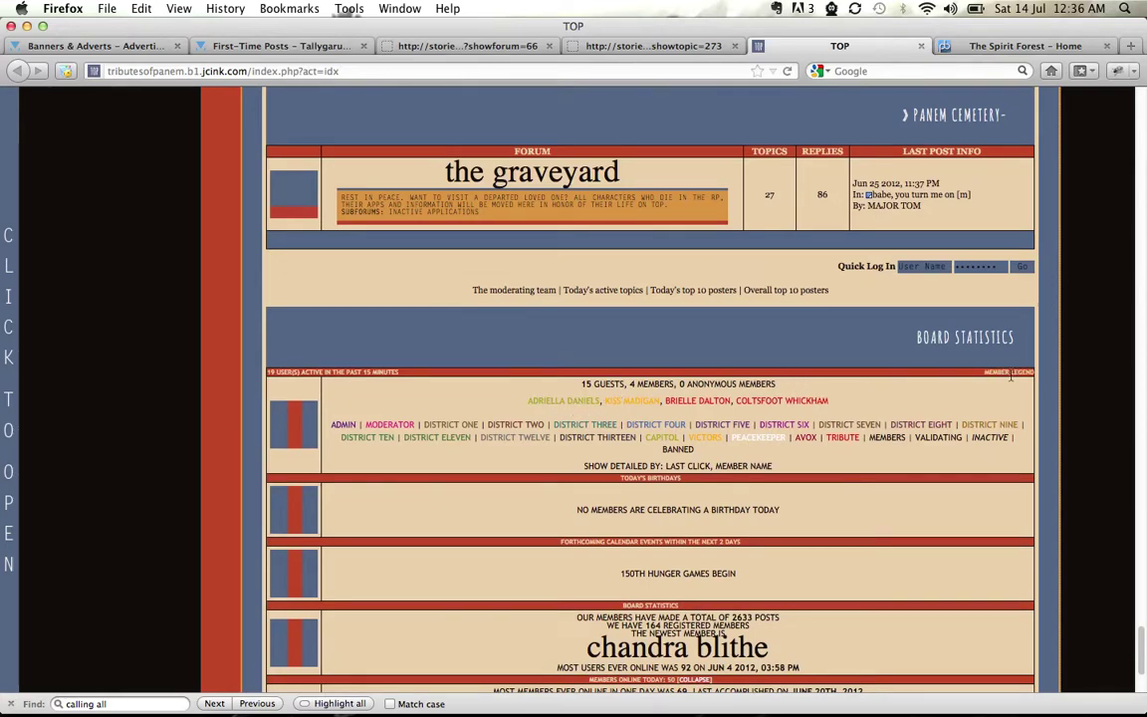
scroll(1082, 372, up, 6)
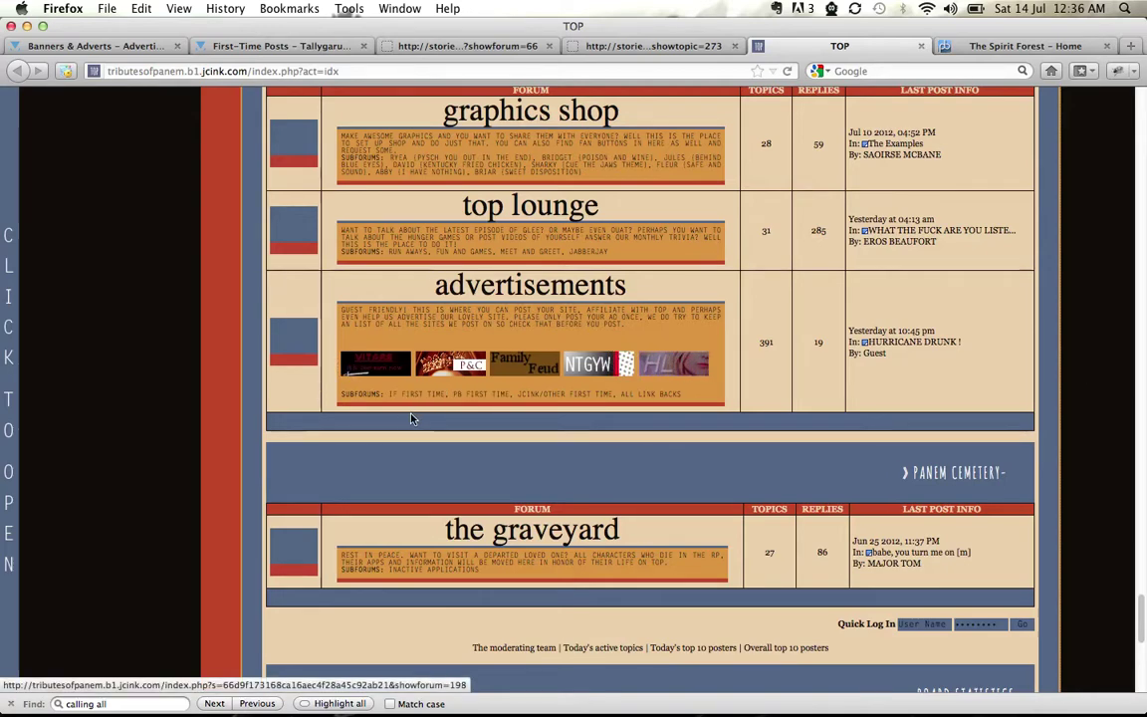
click(640, 402)
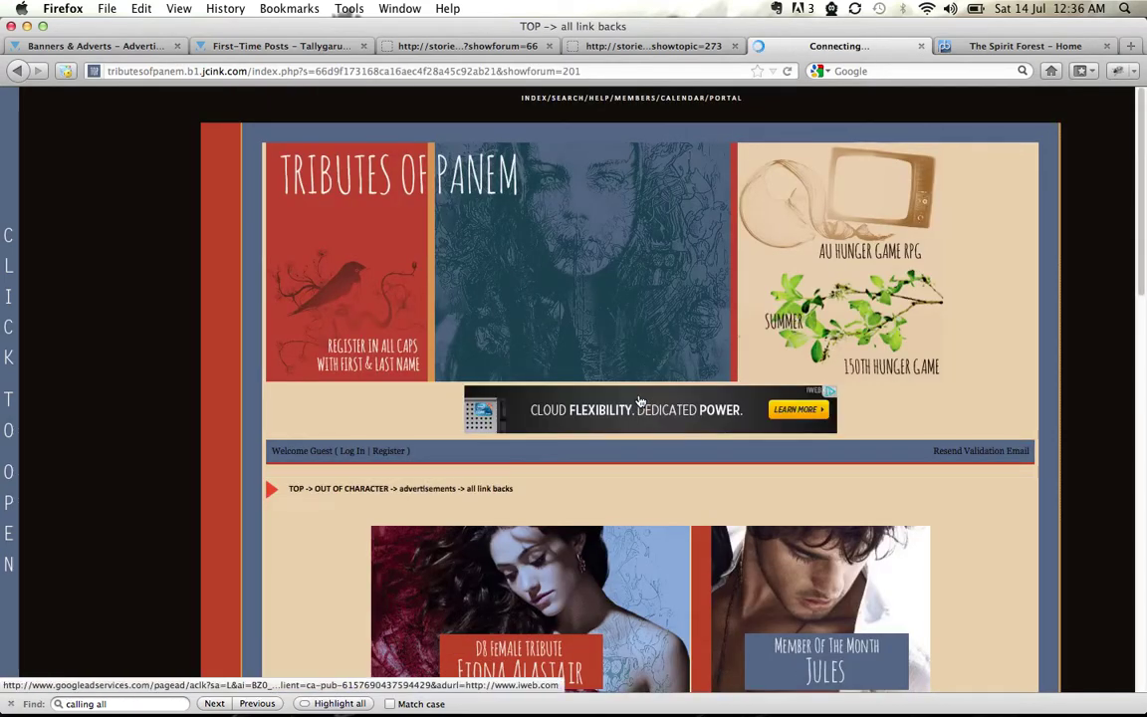
scroll(1066, 379, down, 5)
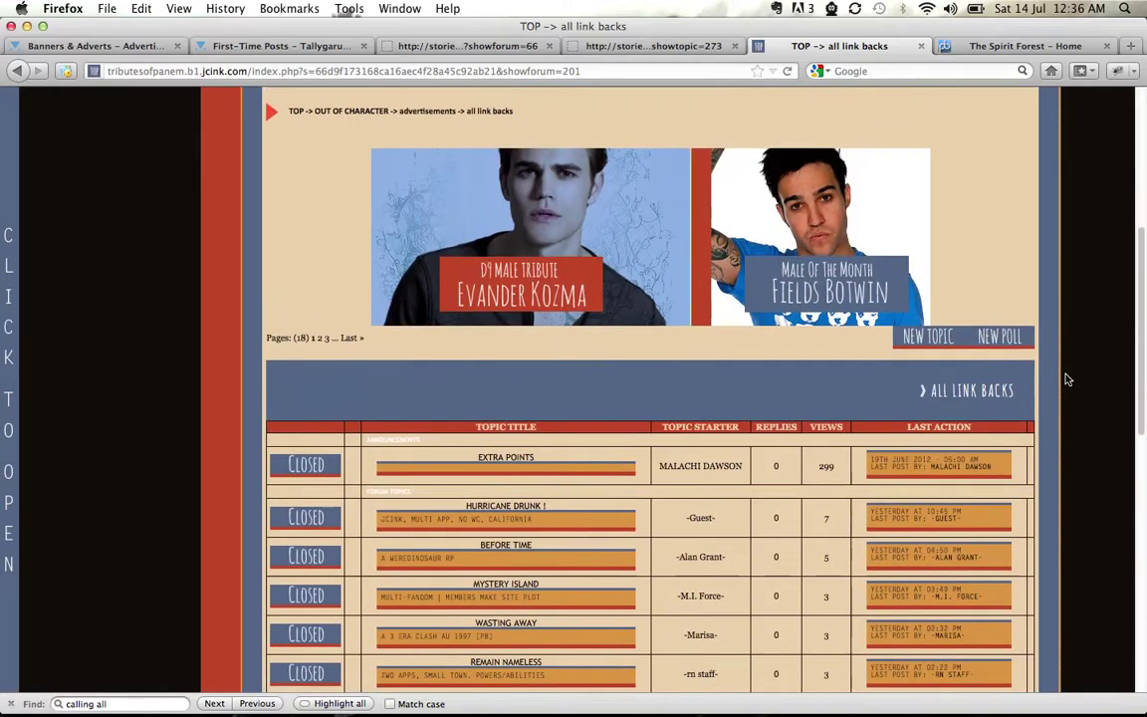
scroll(1065, 379, down, 1)
scroll(1074, 360, down, 1)
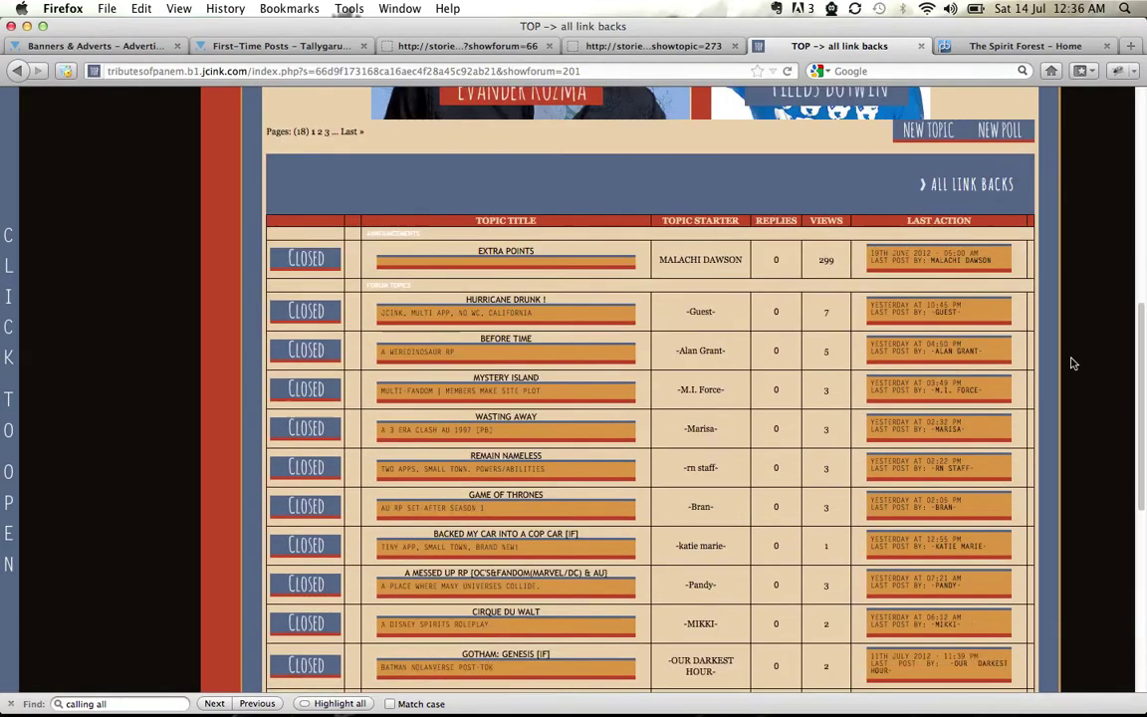
Start a new topic in all link backs and autofill the poster's name
click(926, 134)
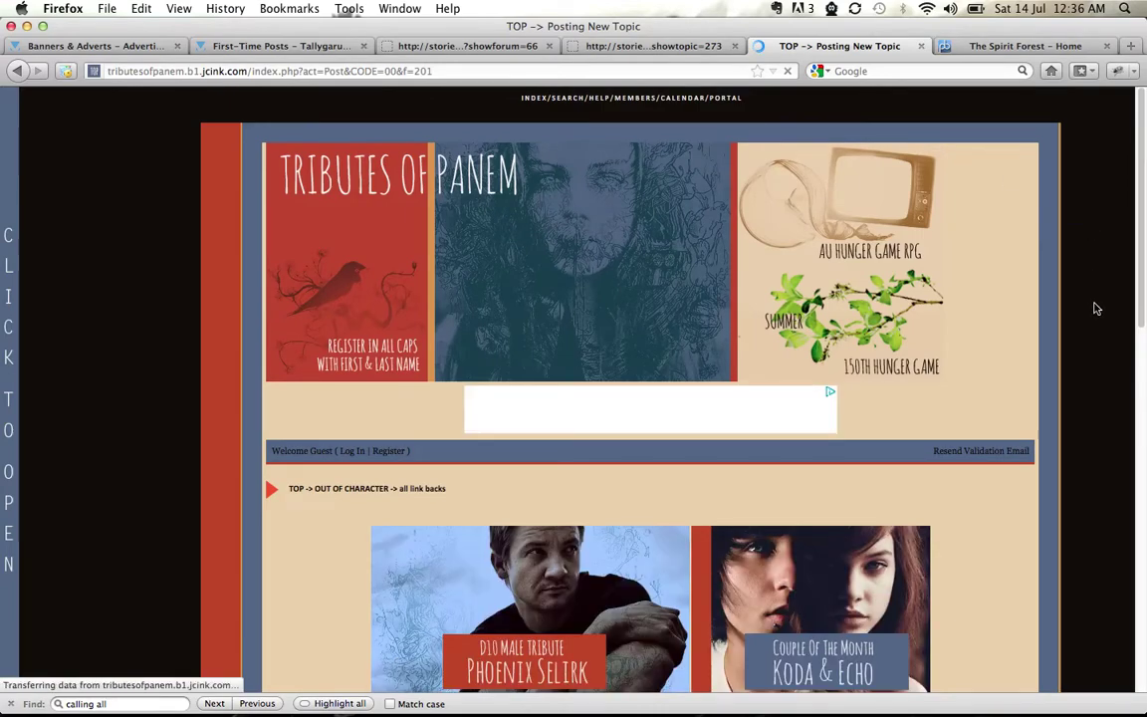
scroll(1095, 309, down, 6)
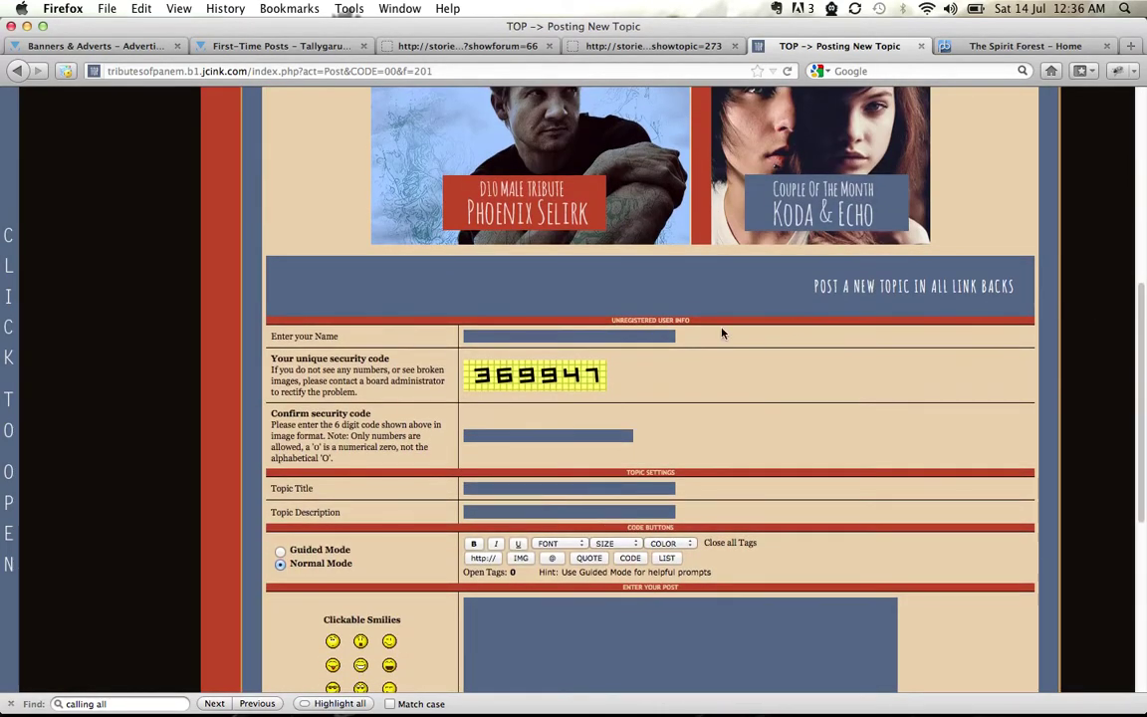
click(547, 338)
click(498, 351)
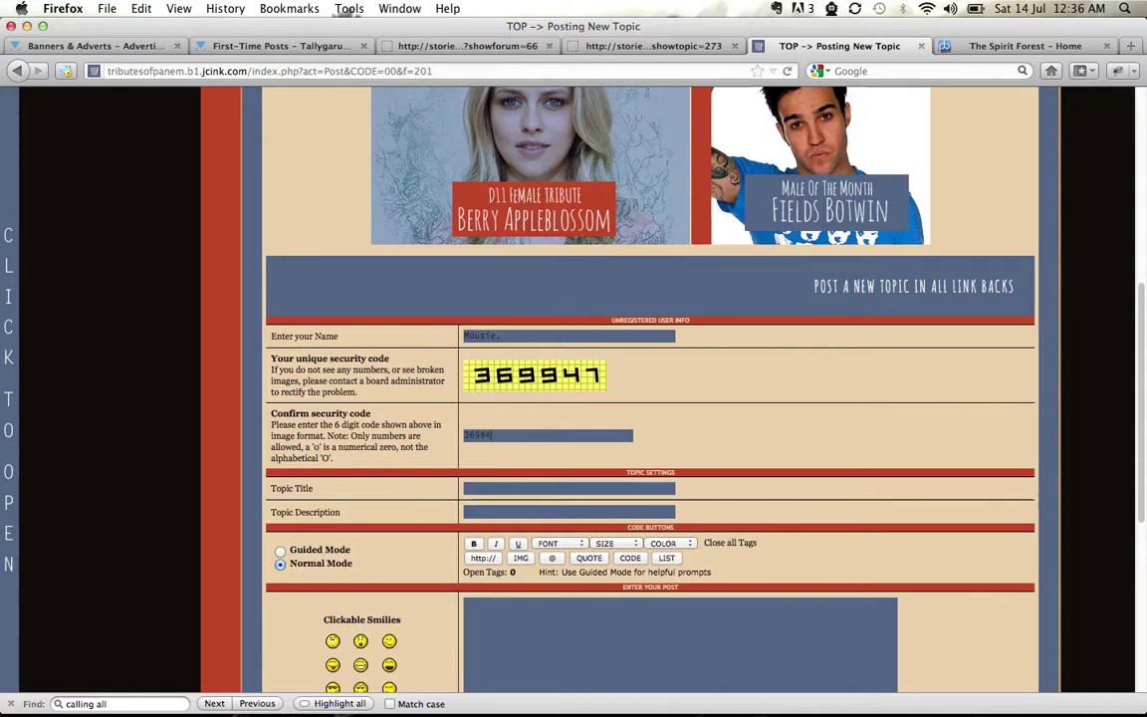
Autofill title CALLING ALL WIZARDS! and the saved description, paste the advert, and submit
click(471, 488)
click(466, 506)
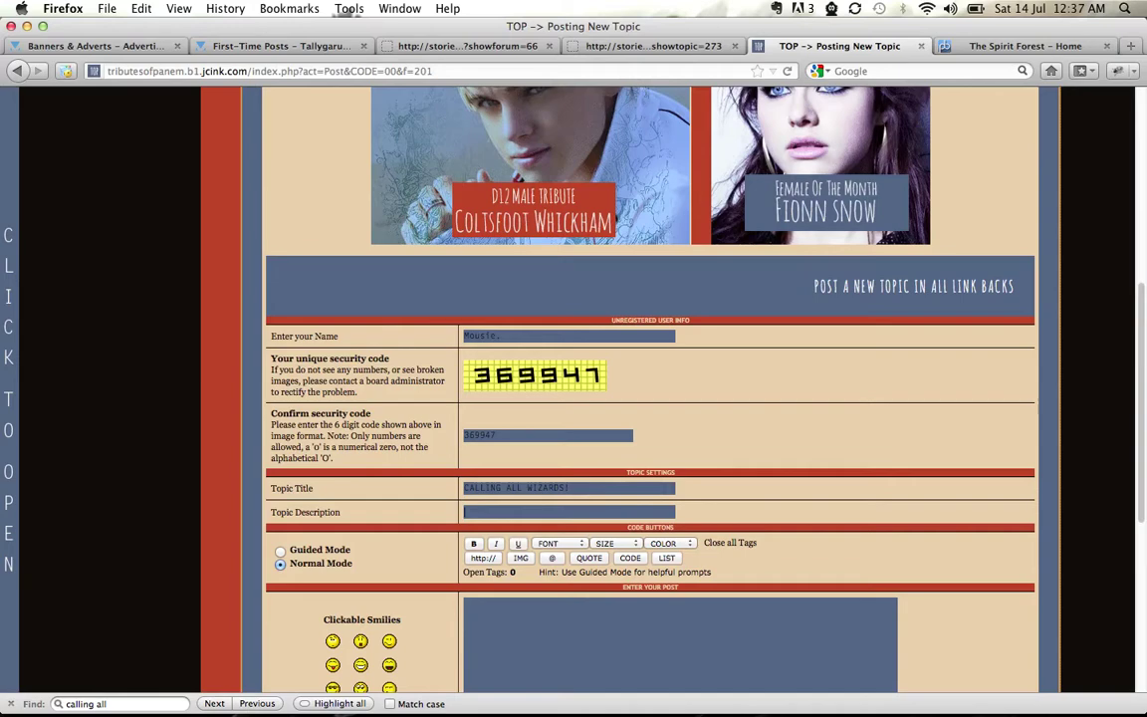
click(465, 512)
click(488, 526)
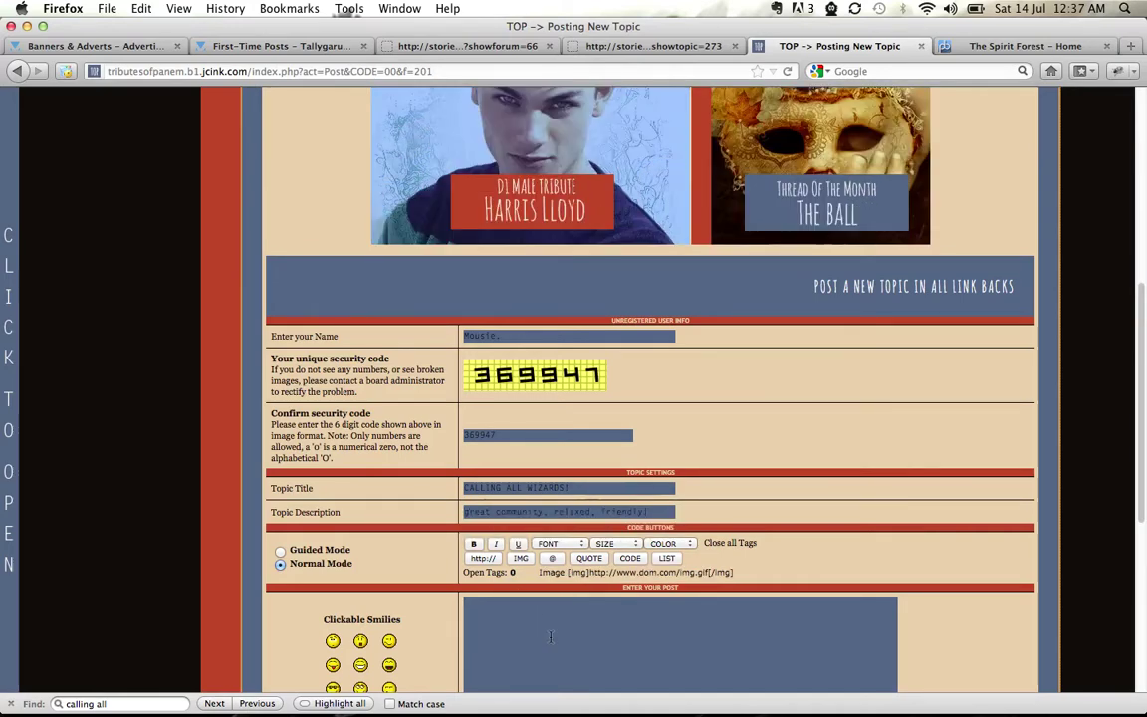
key(super+v)
scroll(900, 405, down, 5)
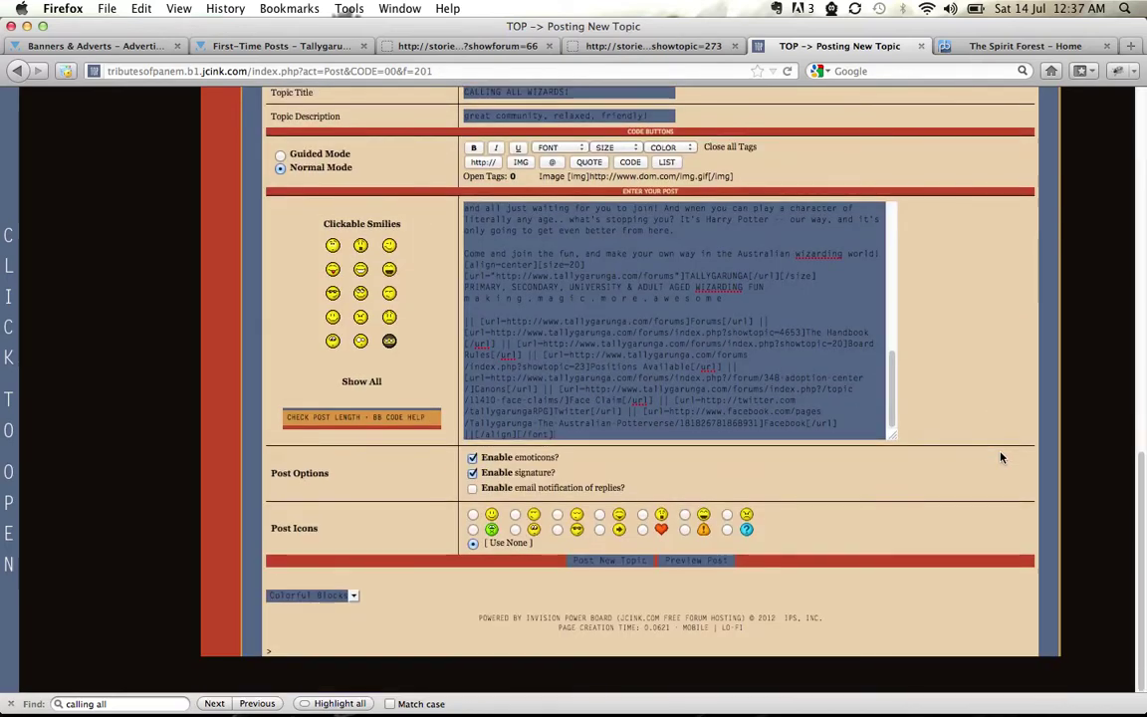
click(639, 562)
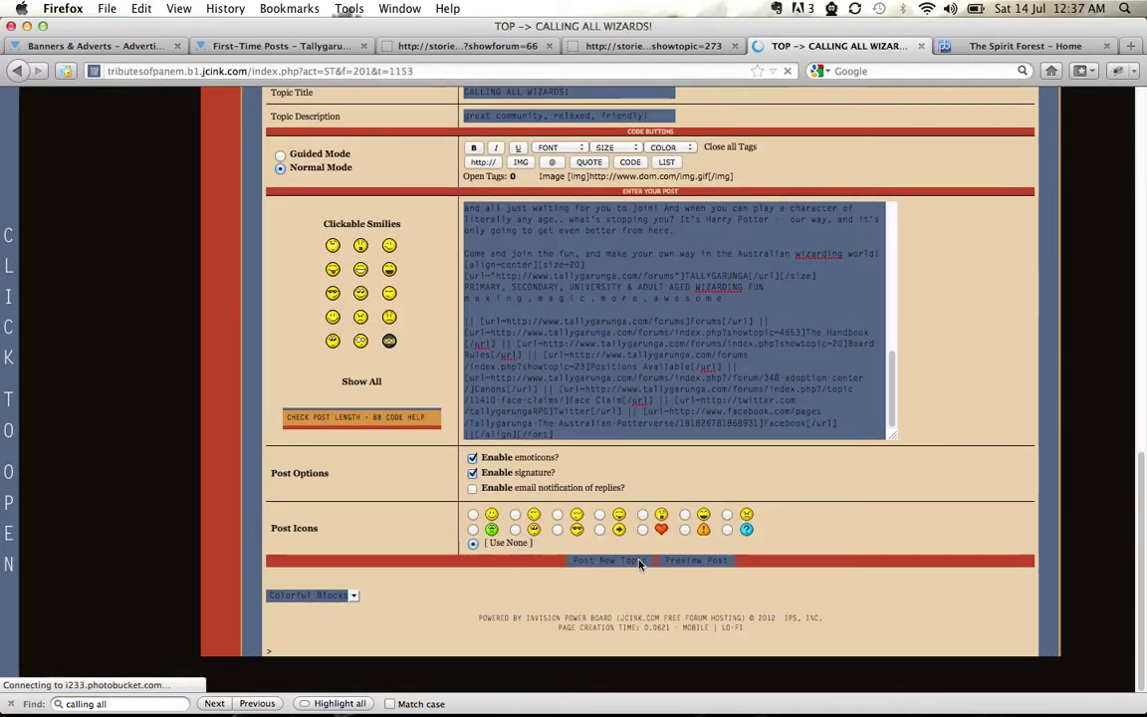
Review the published CALLING ALL WIZARDS! advert, then return to the advertisements forum
scroll(940, 380, down, 10)
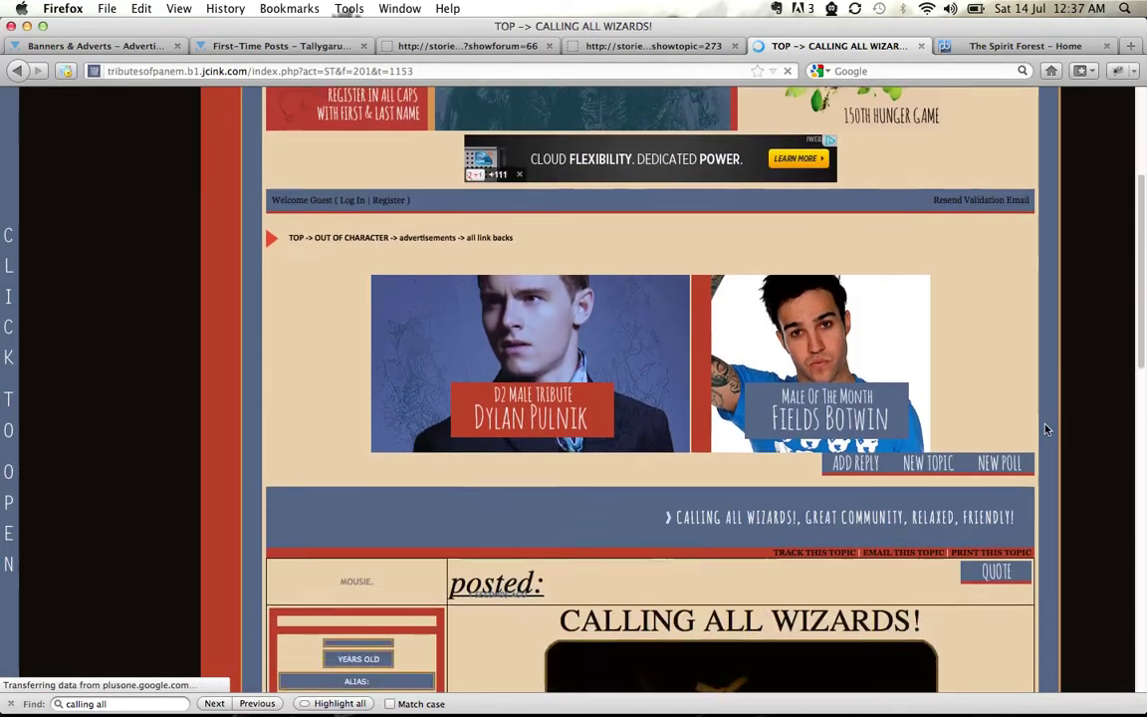
scroll(1045, 429, down, 8)
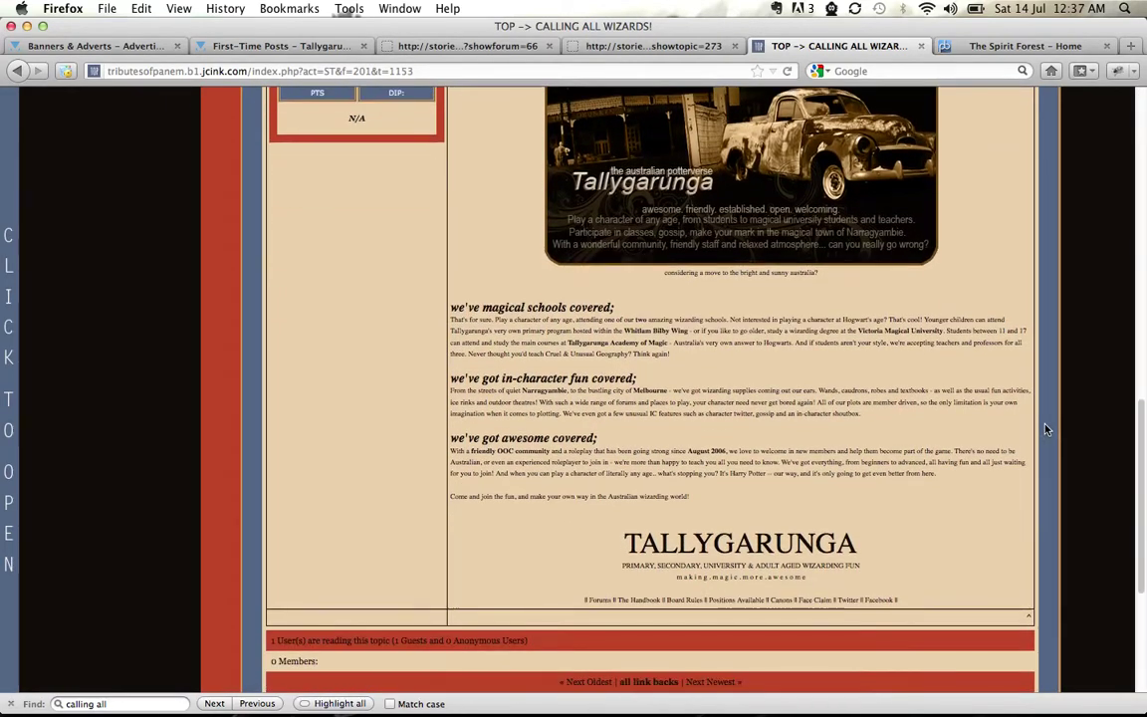
scroll(1045, 430, down, 2)
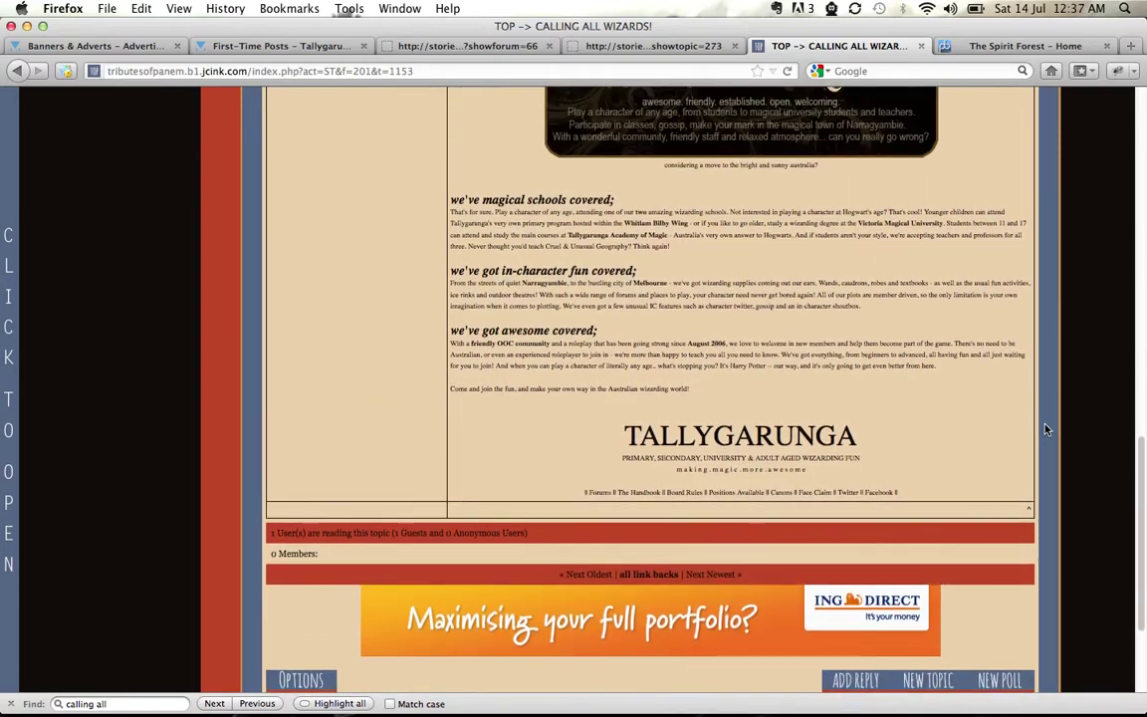
scroll(1046, 429, up, 2)
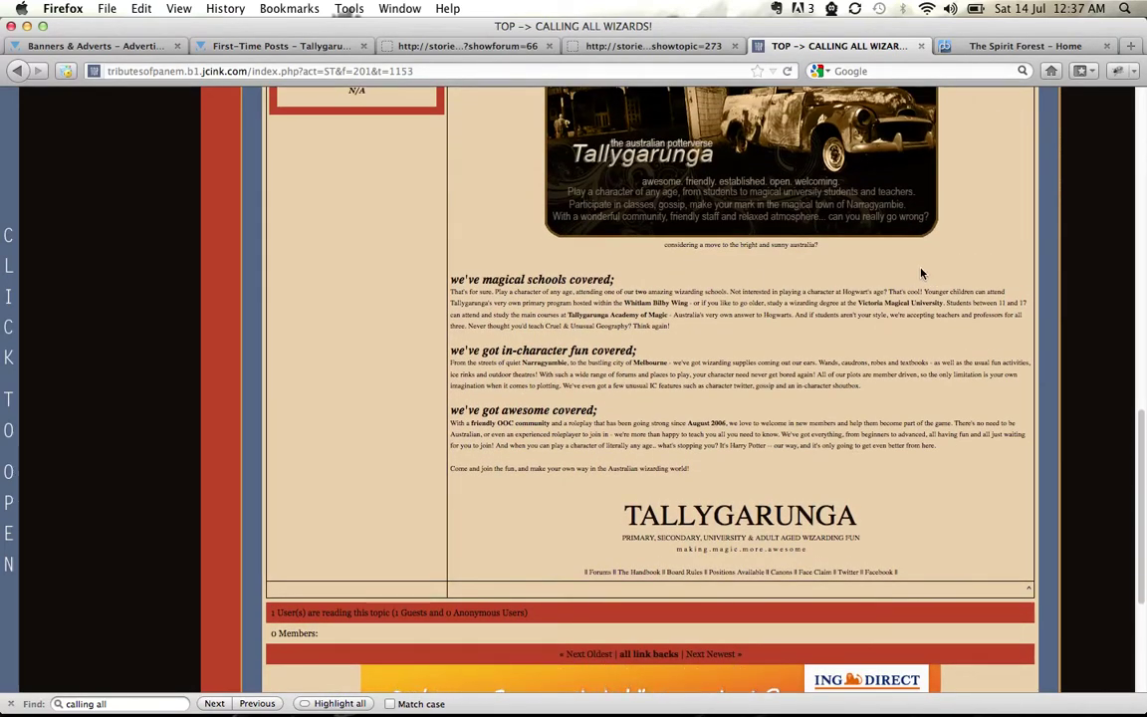
scroll(922, 273, up, 5)
scroll(922, 274, down, 4)
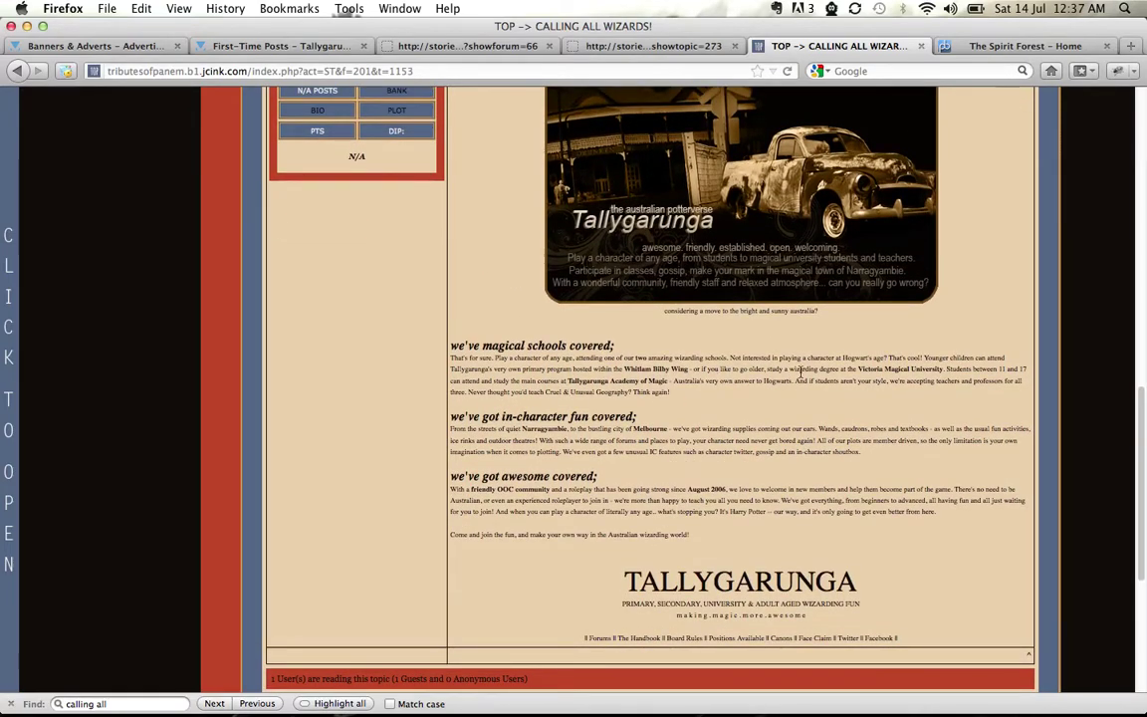
scroll(946, 274, up, 8)
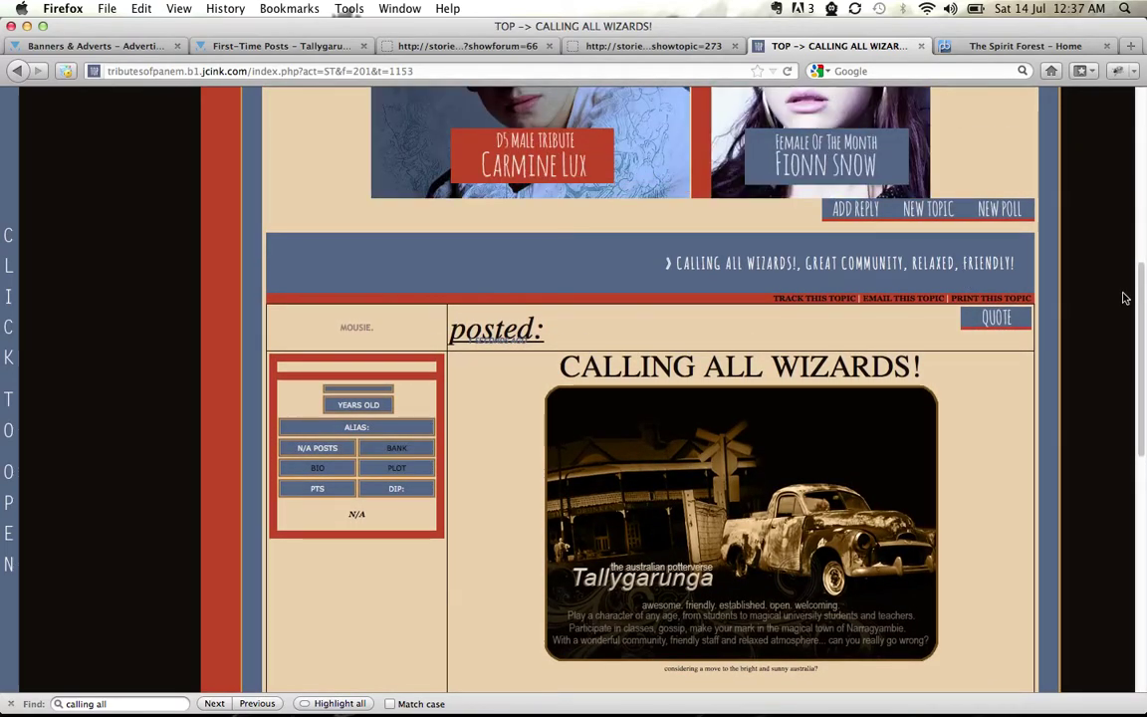
scroll(1124, 297, up, 5)
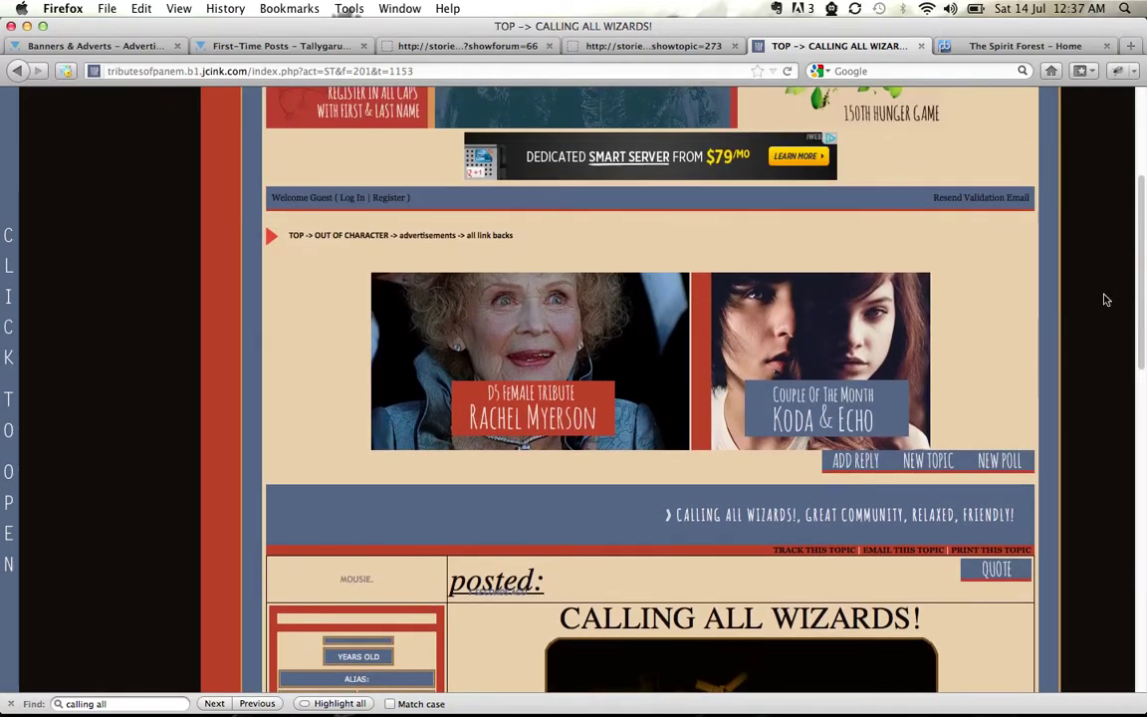
click(430, 236)
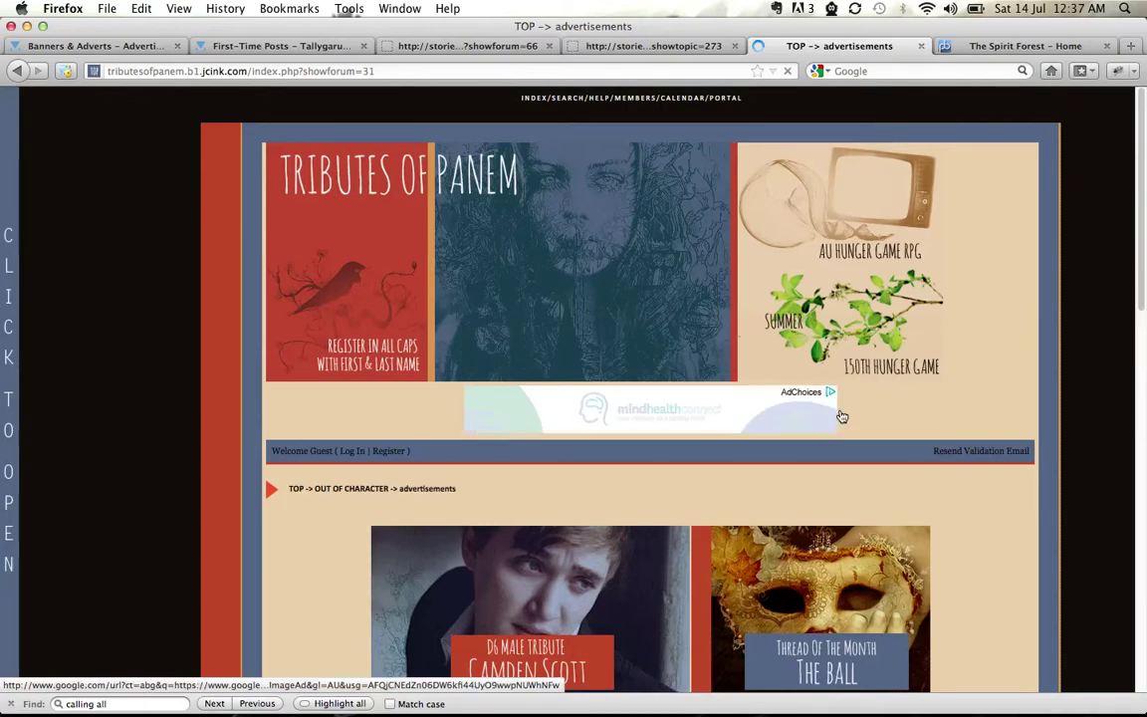
Open the if first time forum and open Welcome to Hell, Honey in a new tab
scroll(1060, 474, down, 5)
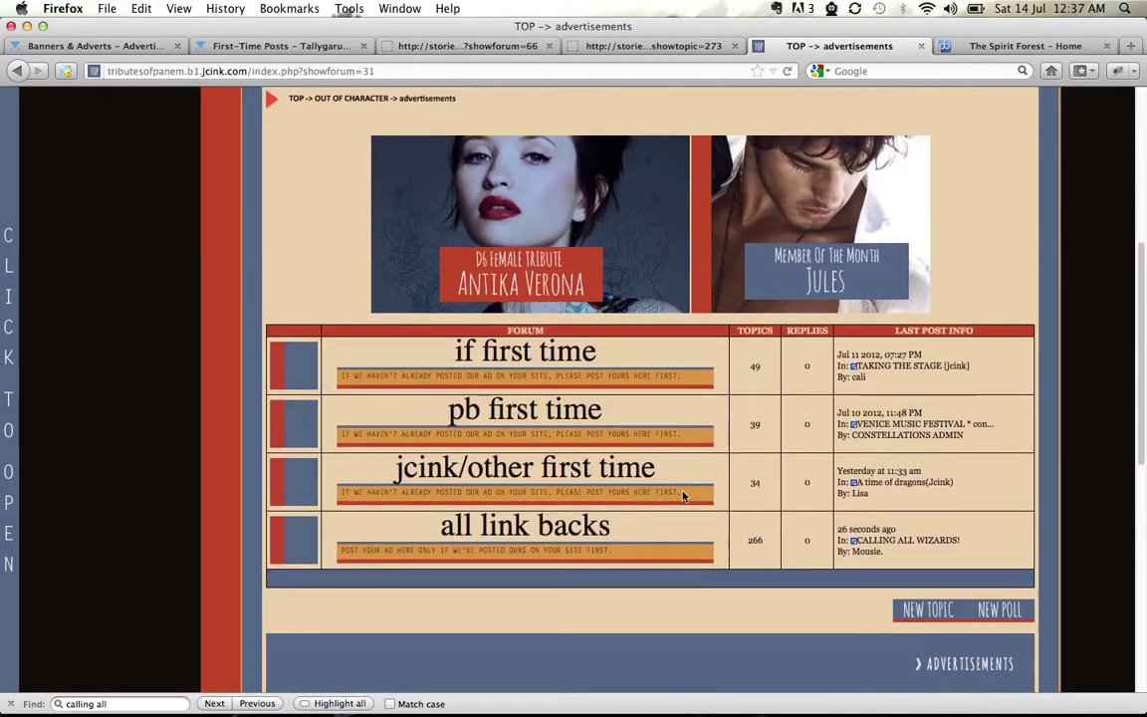
click(524, 350)
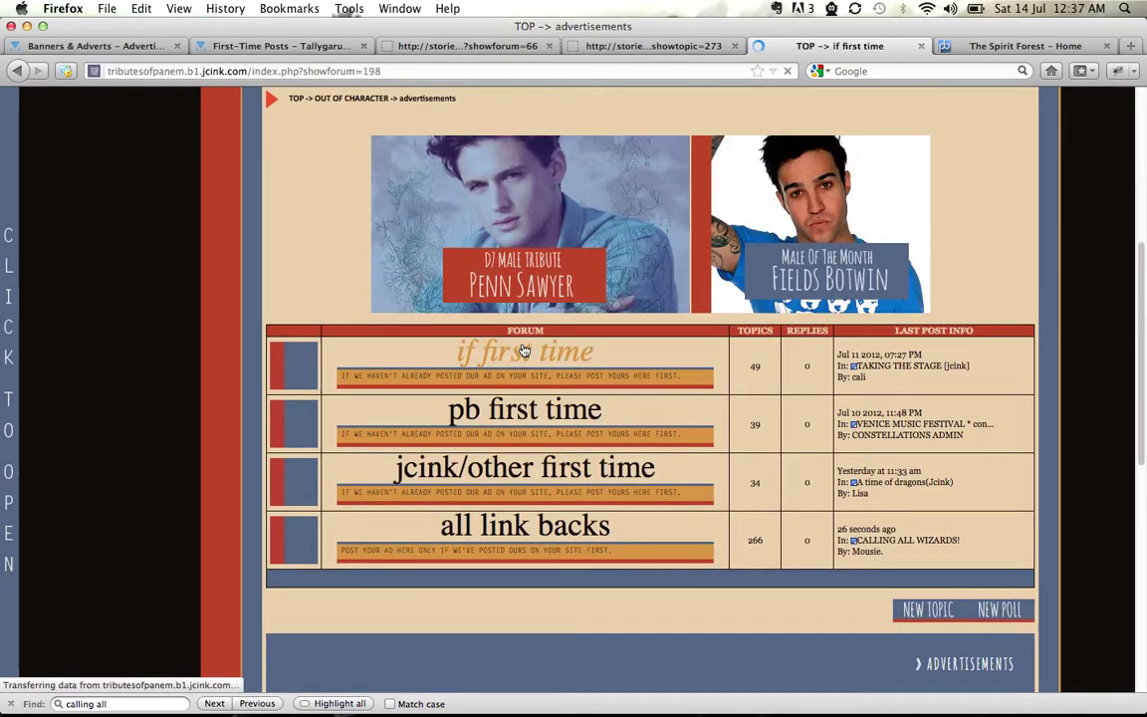
scroll(1119, 438, down, 6)
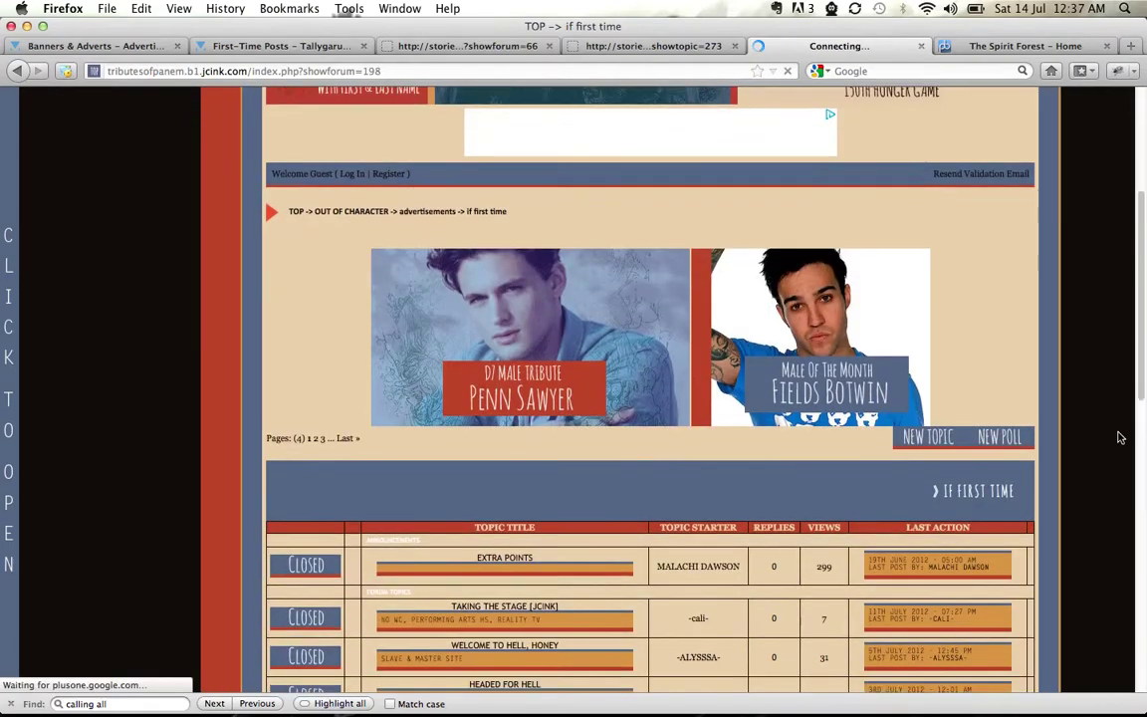
scroll(1120, 438, down, 3)
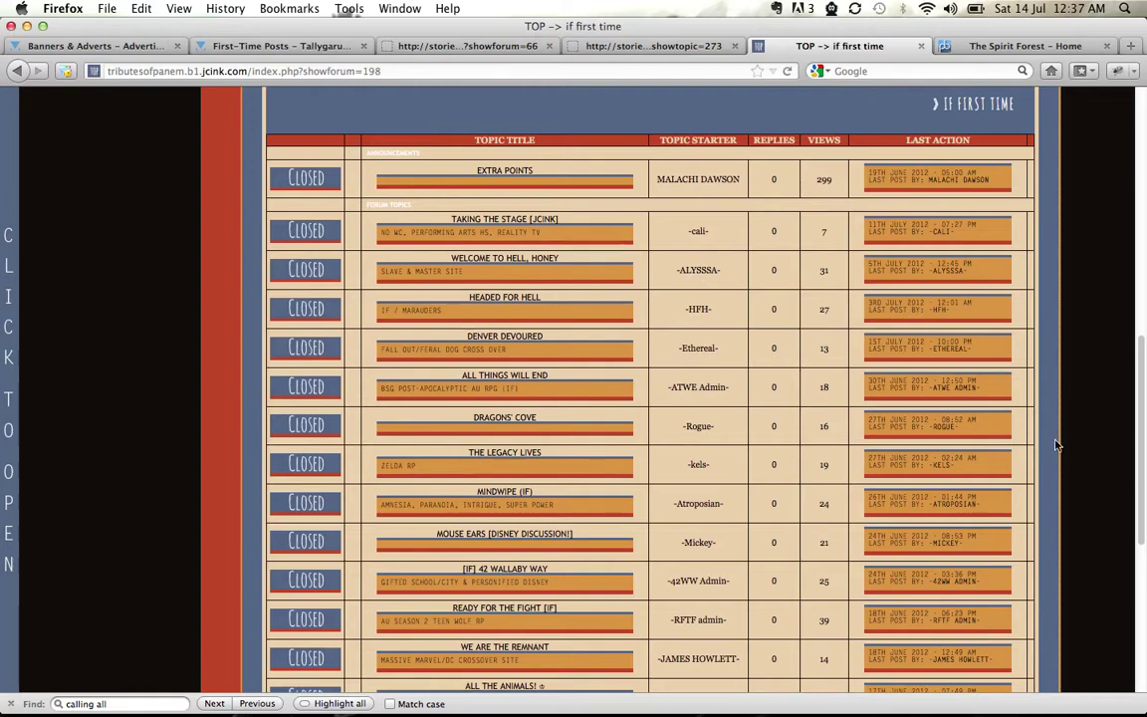
right_click(538, 265)
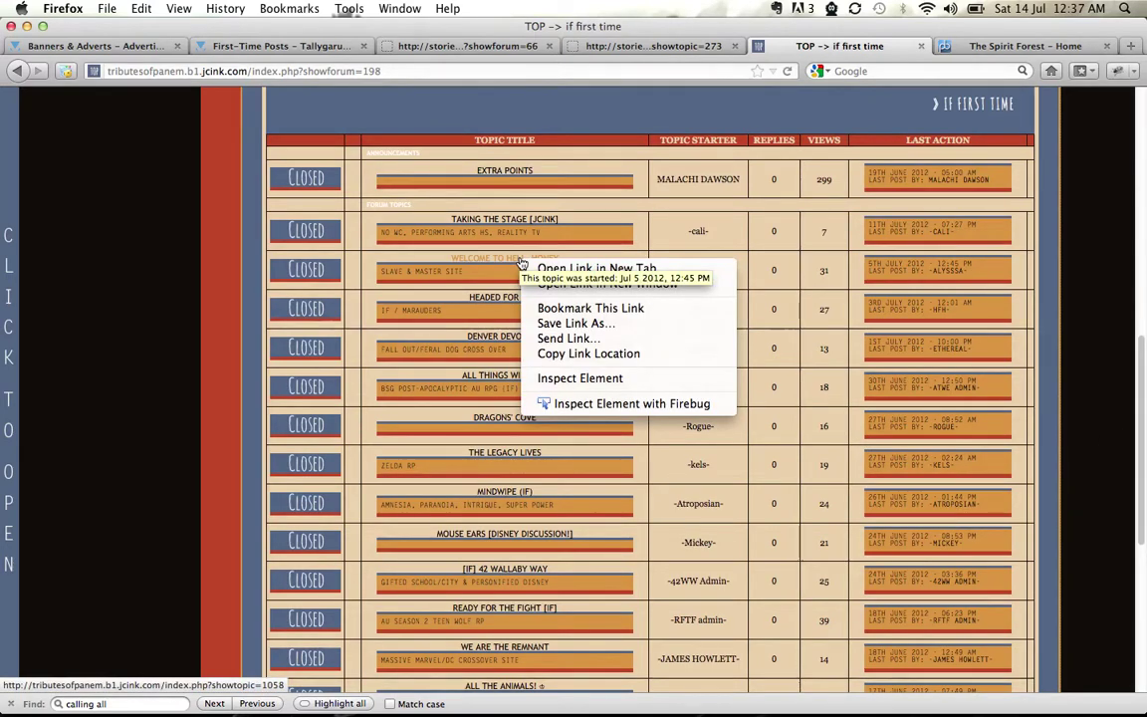
click(543, 268)
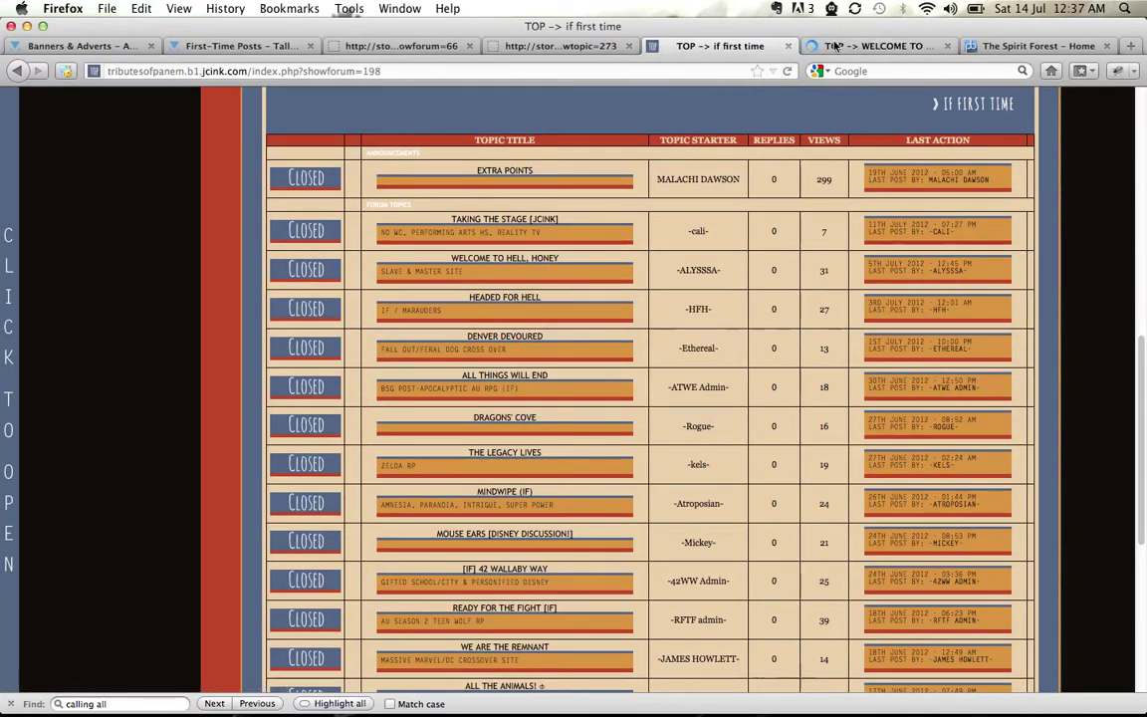
Close the if first time forum tab and the Stories of Thedas forum-list tab
click(787, 47)
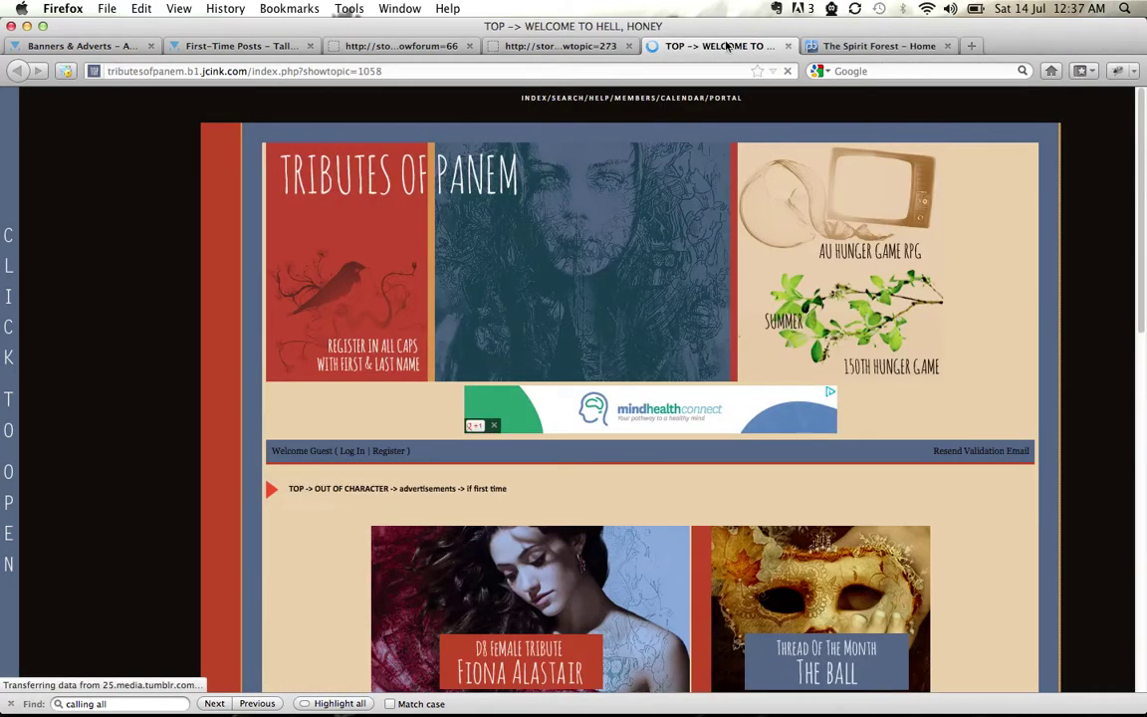
click(490, 47)
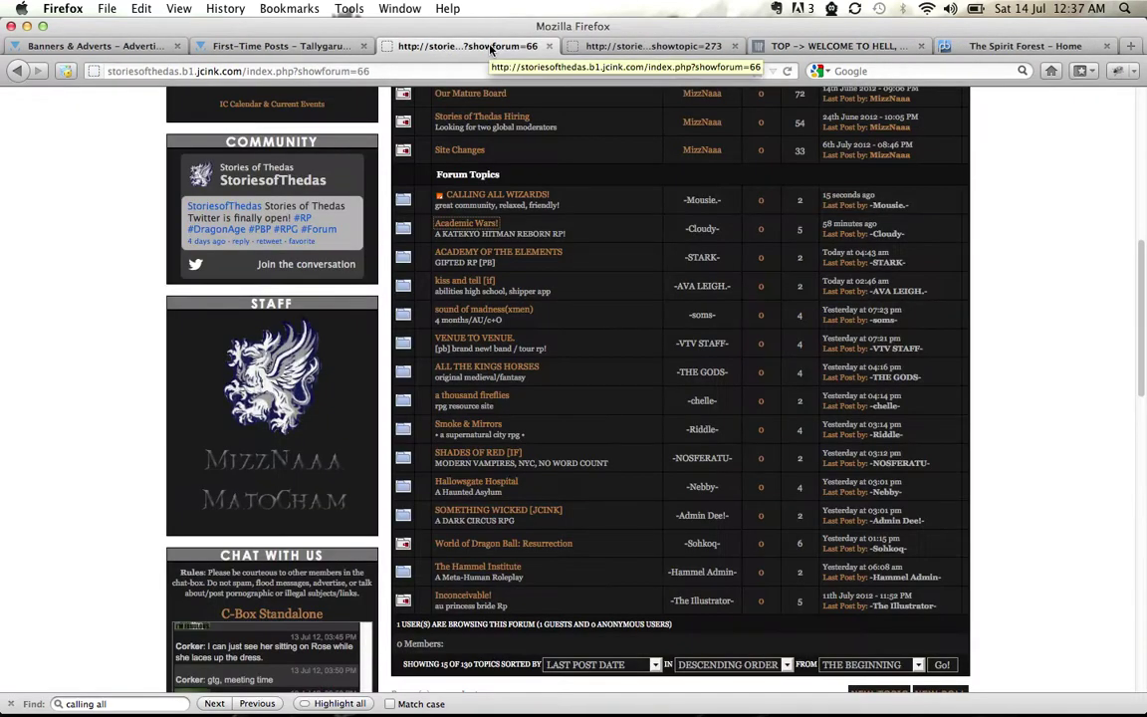
click(550, 47)
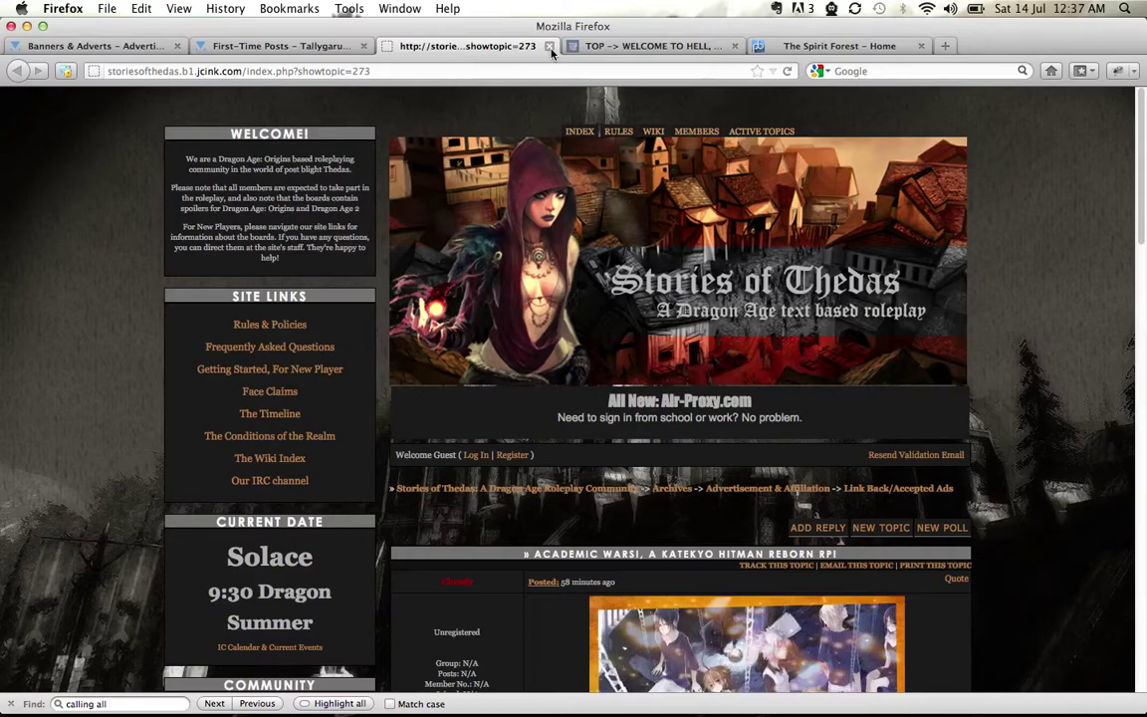
scroll(984, 403, down, 2)
scroll(984, 403, down, 5)
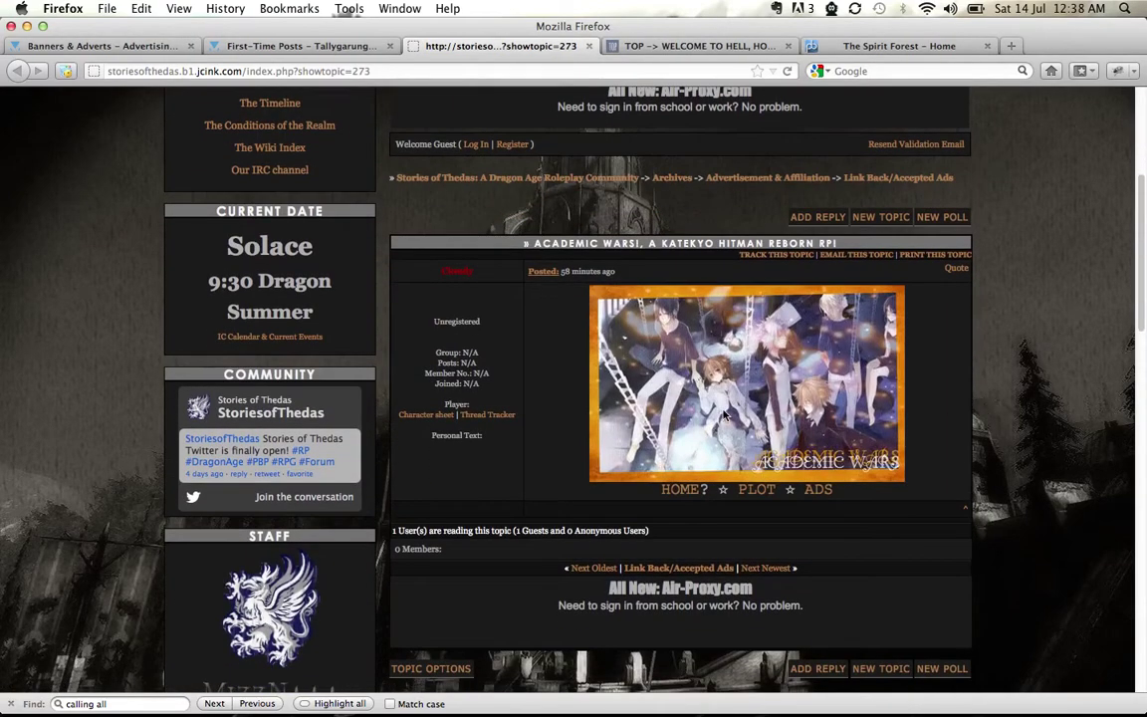
Open the Academic Wars home page separately and close the Stories of Thedas topic tab
right_click(685, 493)
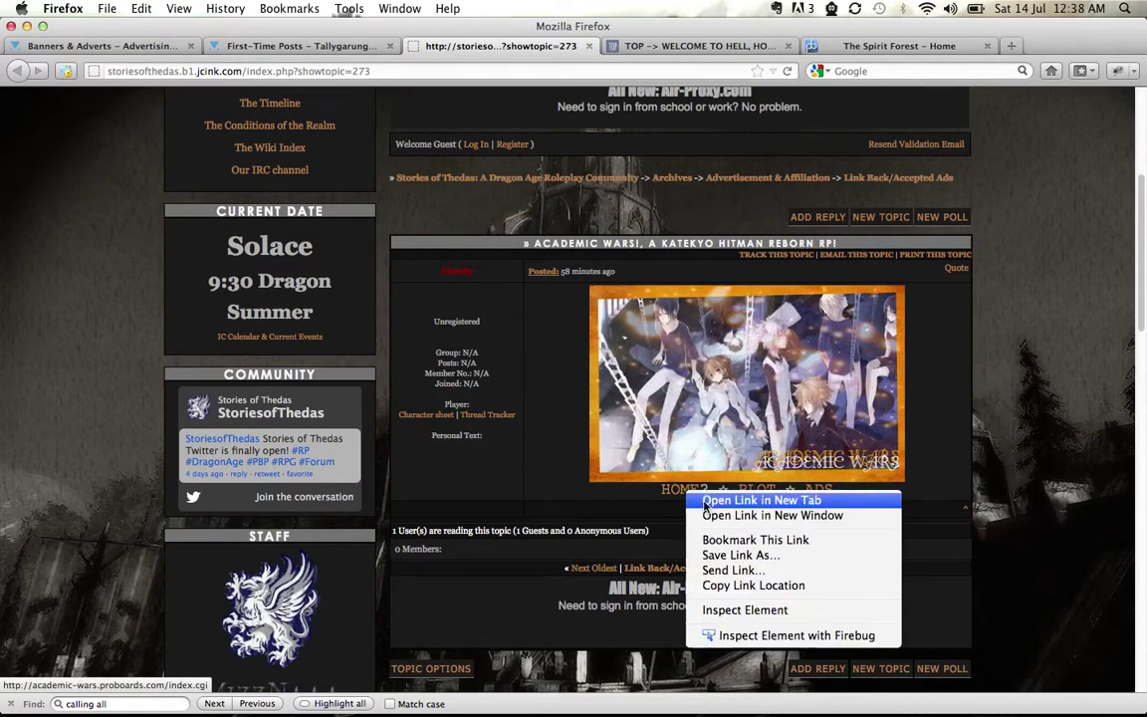
click(706, 513)
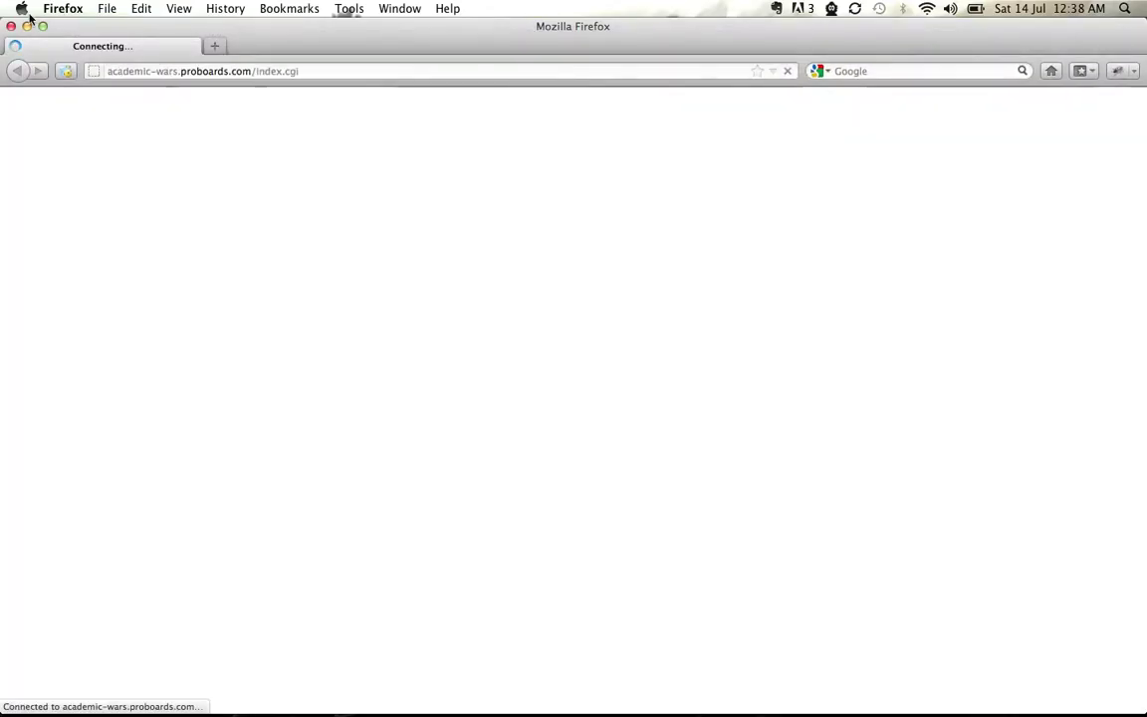
click(12, 26)
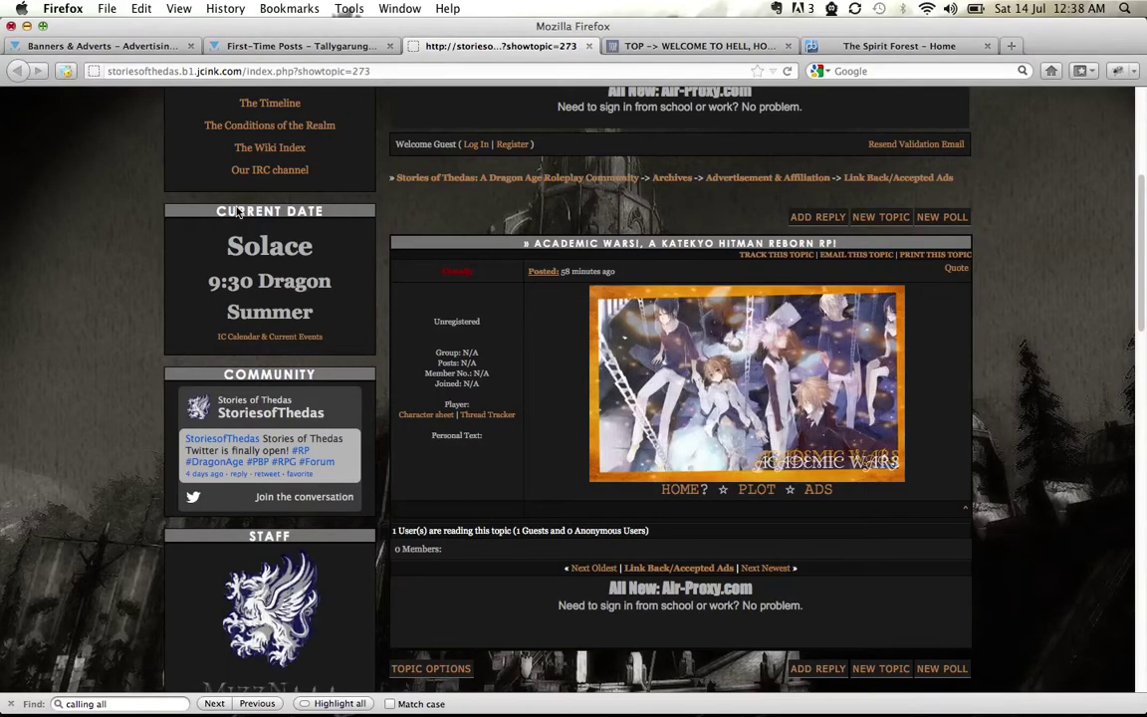
right_click(702, 495)
key(Escape)
click(549, 46)
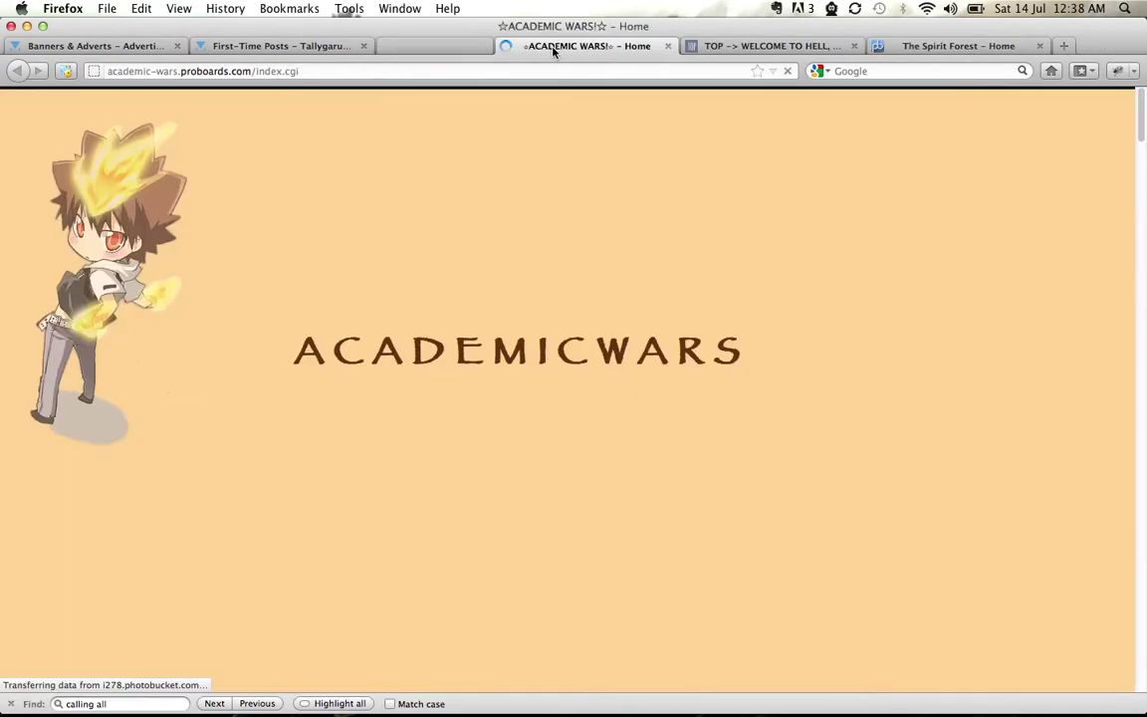
In the Welcome to Hell, Honey ad, open the PLOT link in a new tab
click(604, 46)
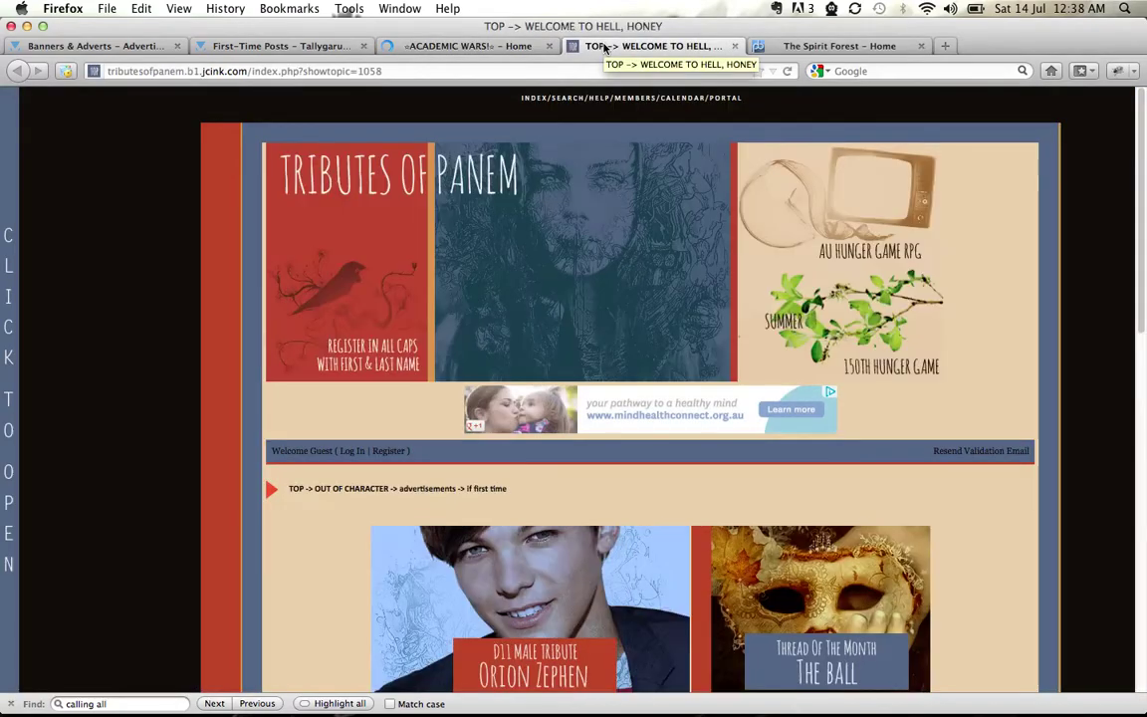
scroll(961, 420, down, 10)
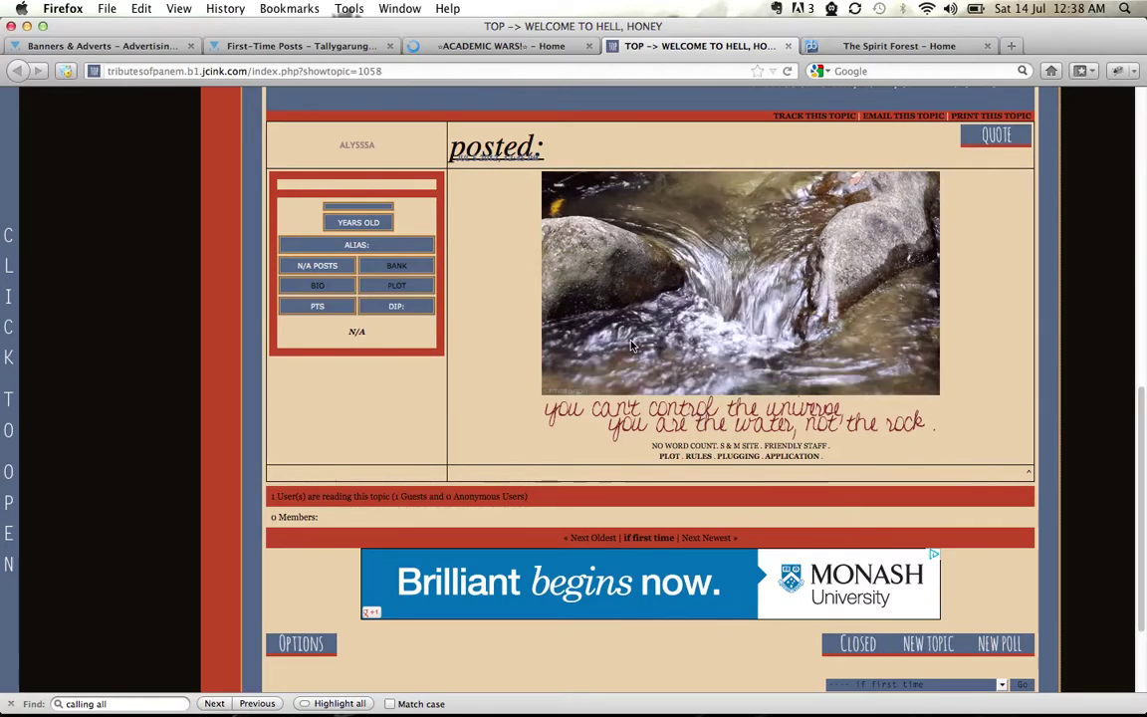
right_click(667, 458)
click(697, 467)
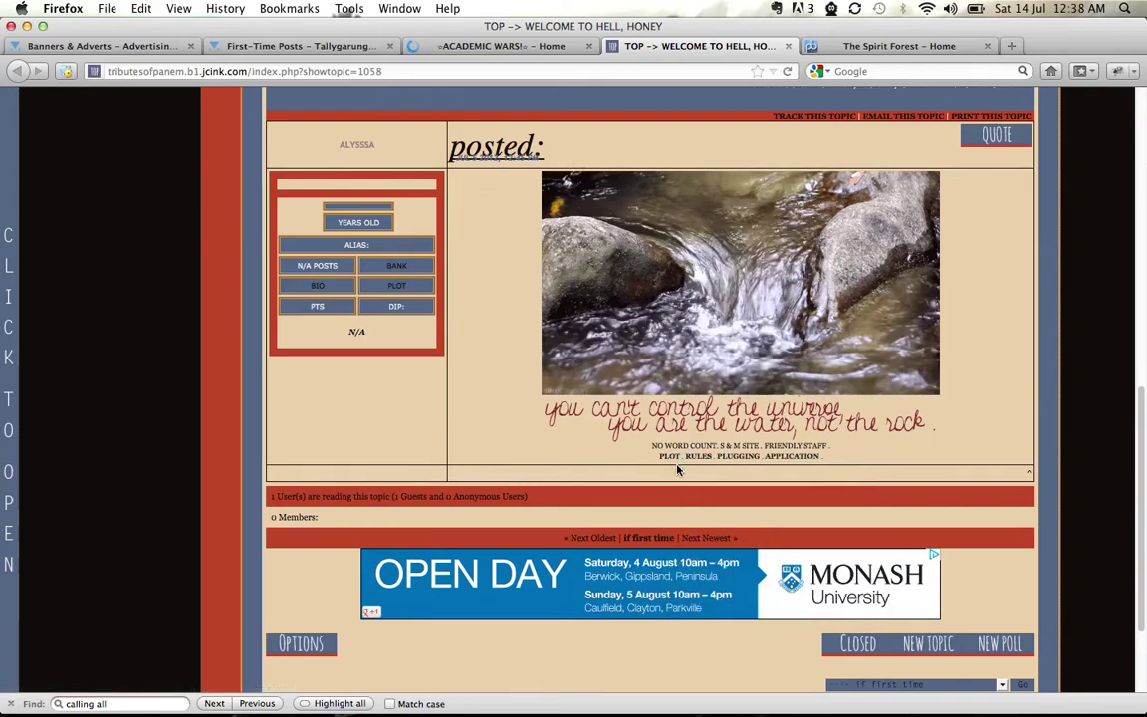
Close the Tributes of Panem ad tab and return to the Welcome to Hell plot page
click(735, 46)
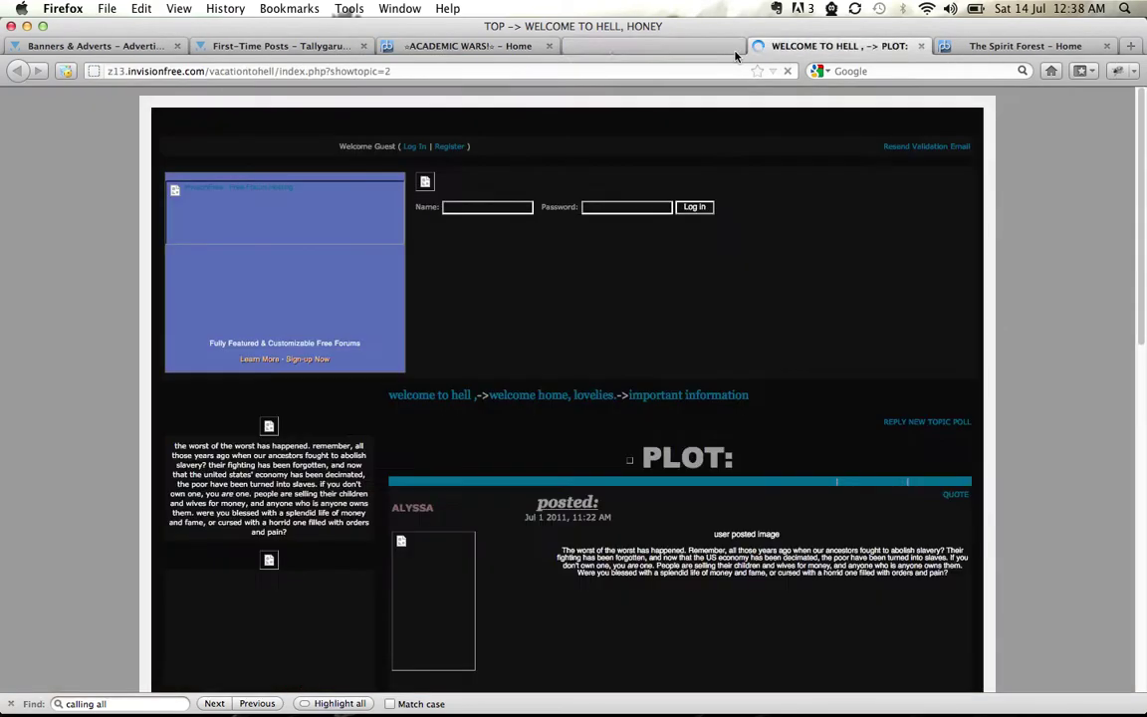
click(475, 46)
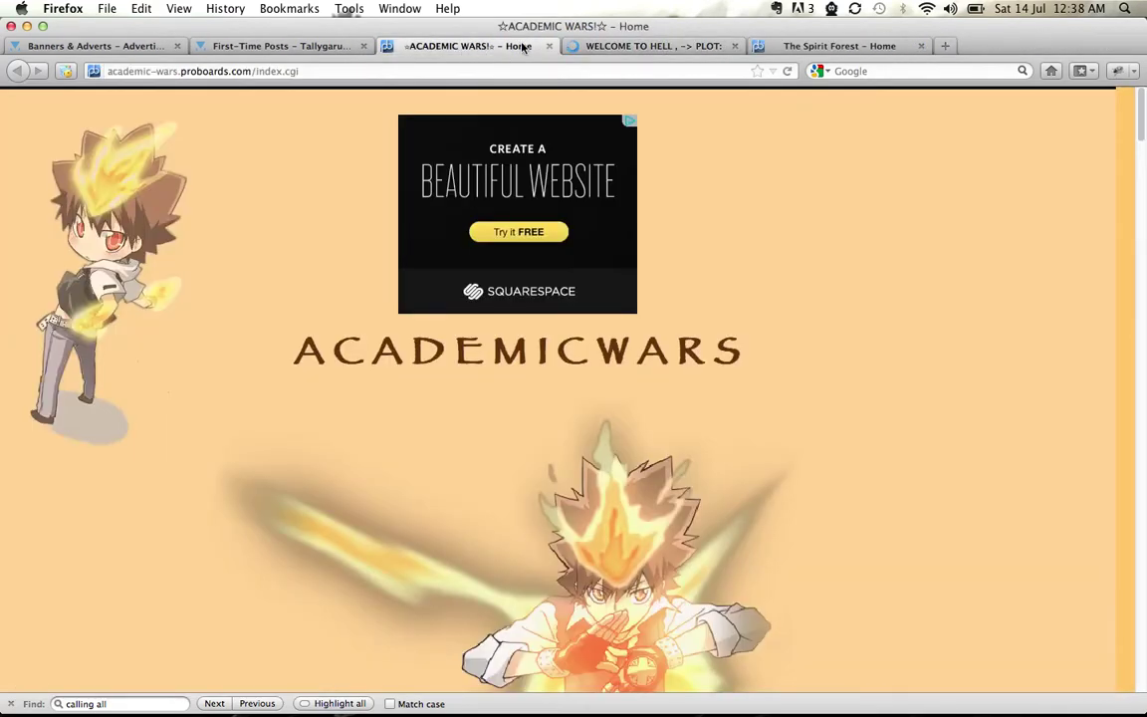
click(601, 50)
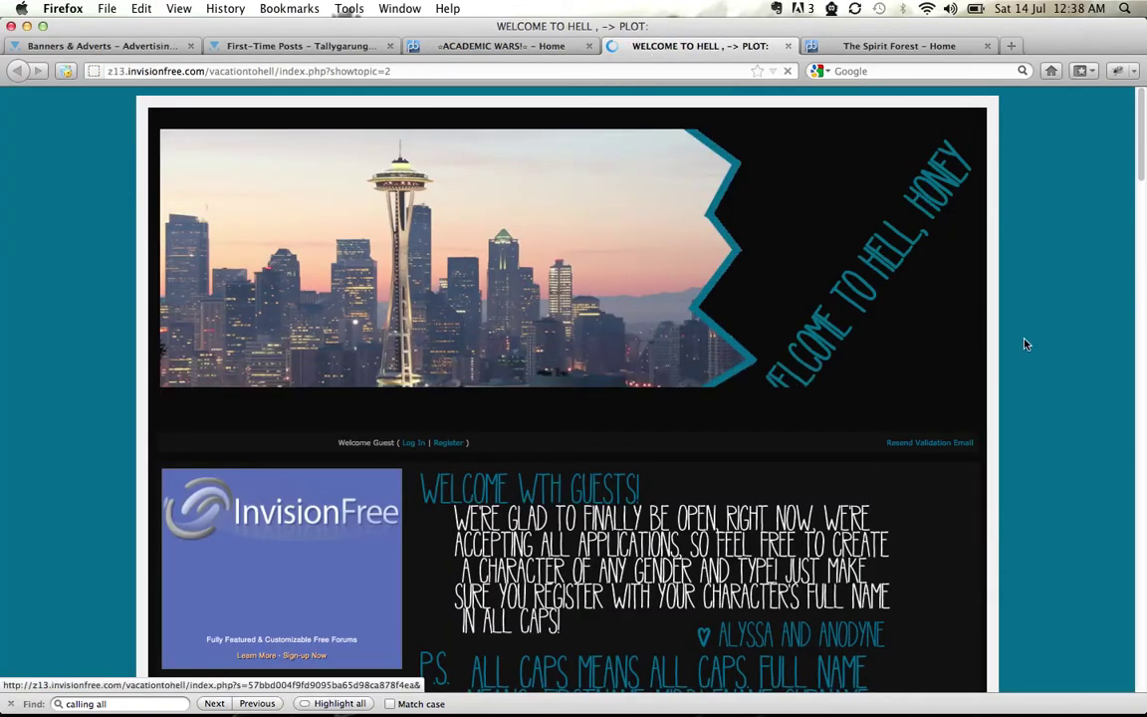
Open the invisionfree/jclink first link forum under plug board and start a new topic
scroll(1025, 423, down, 1)
scroll(1024, 423, down, 10)
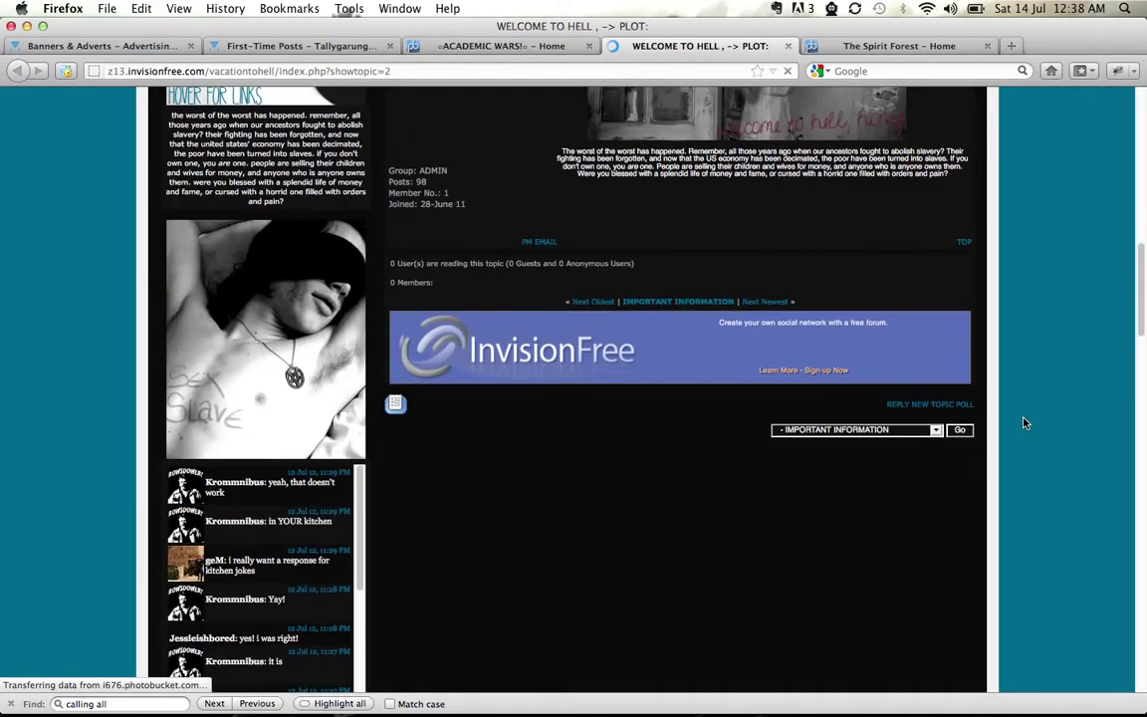
scroll(1025, 423, up, 3)
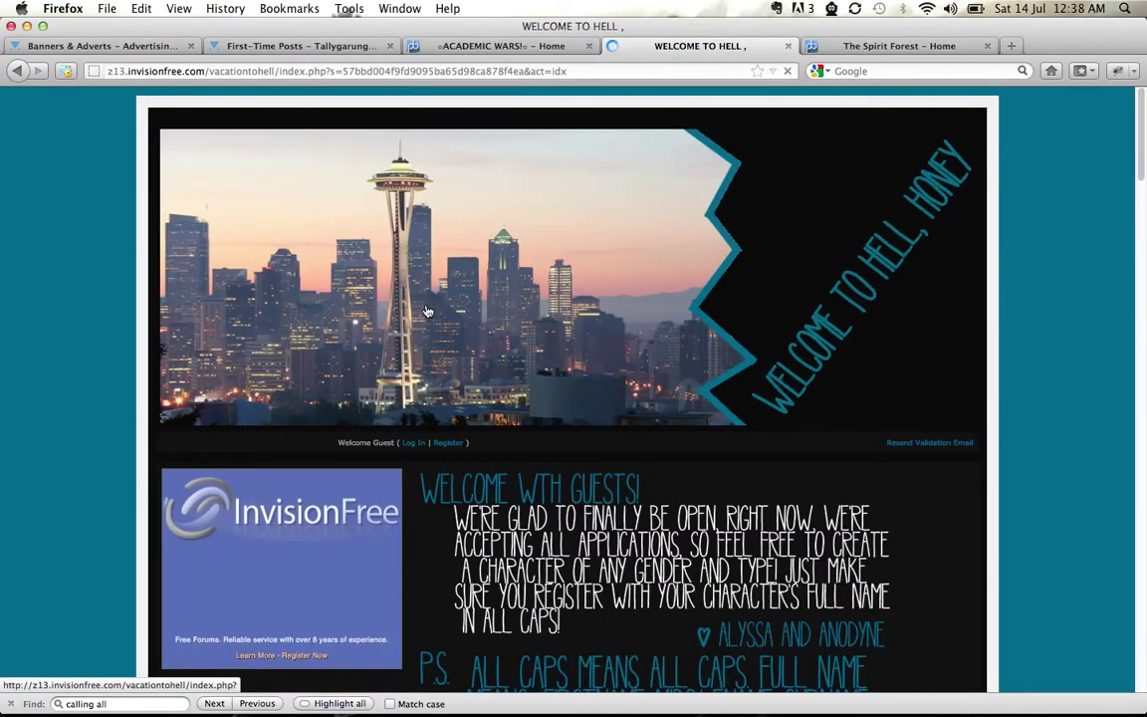
scroll(1047, 487, down, 20)
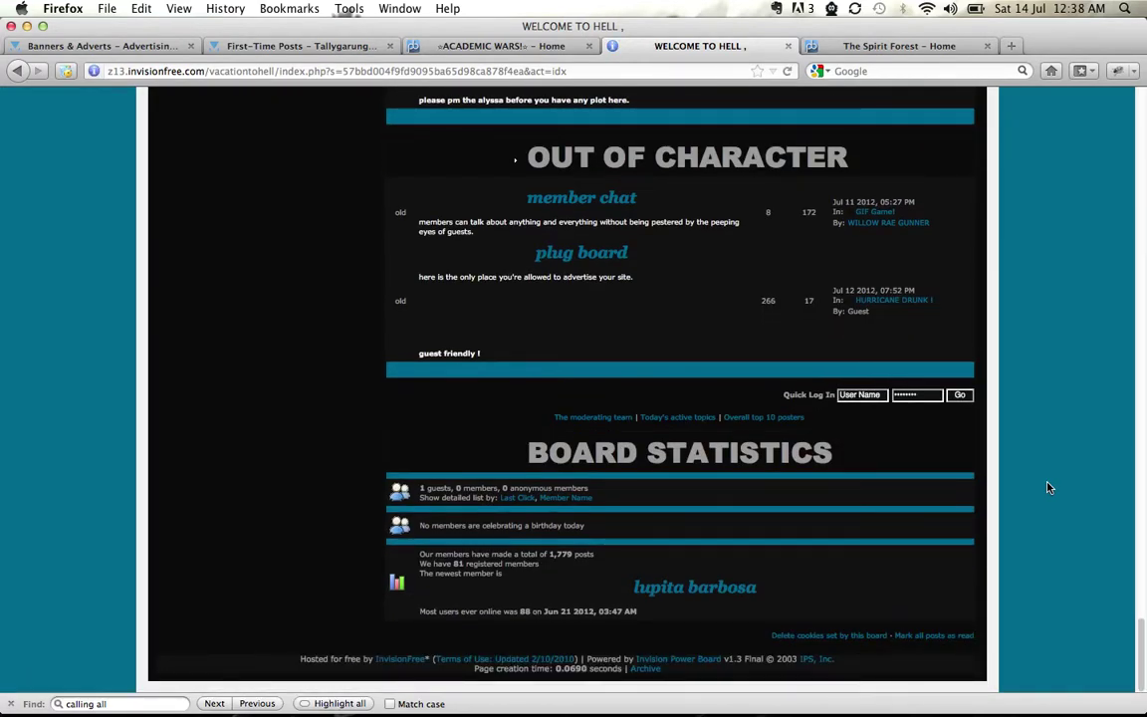
scroll(1048, 487, up, 2)
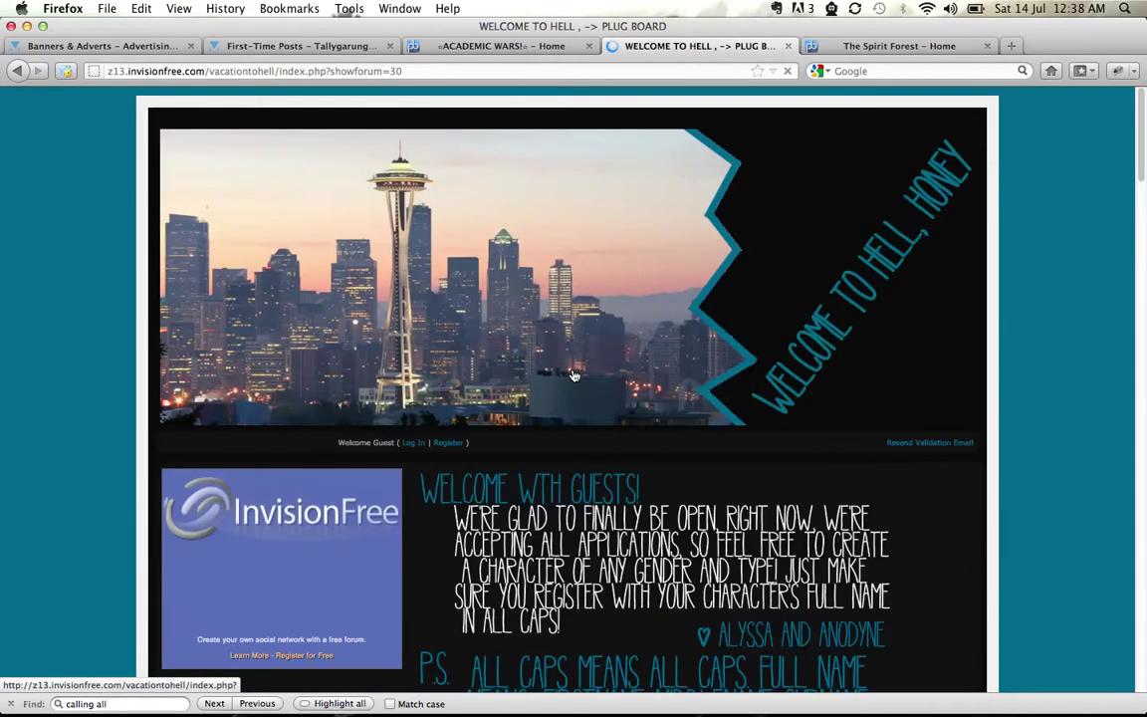
scroll(1095, 410, down, 10)
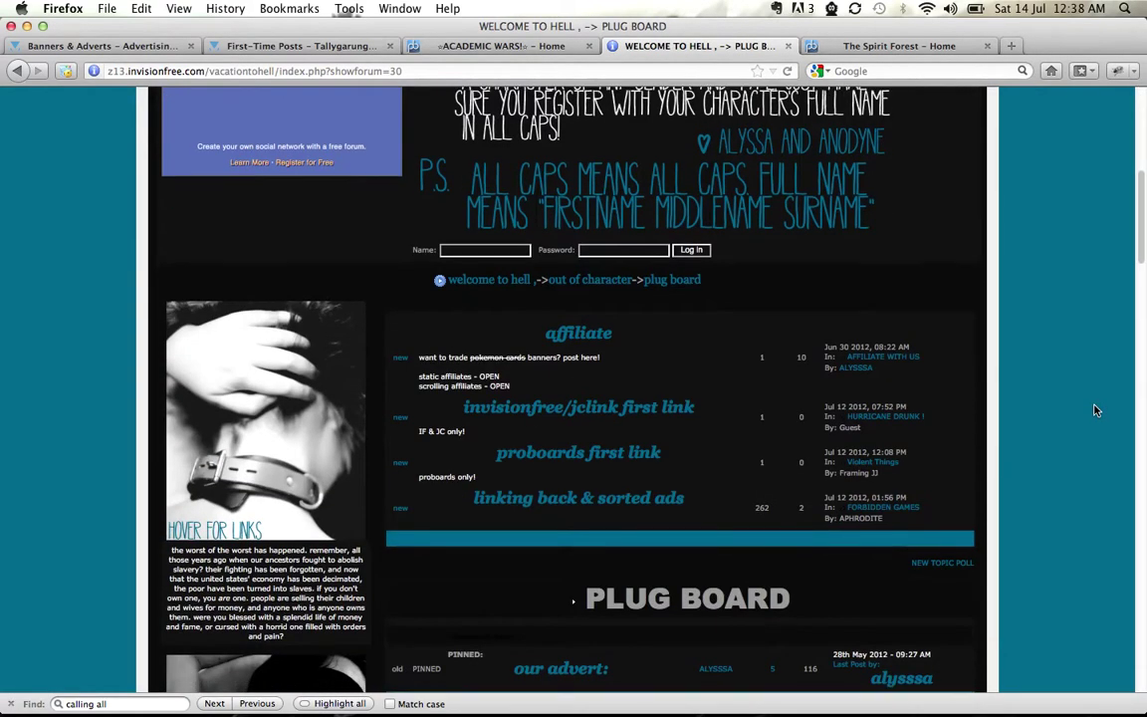
click(577, 348)
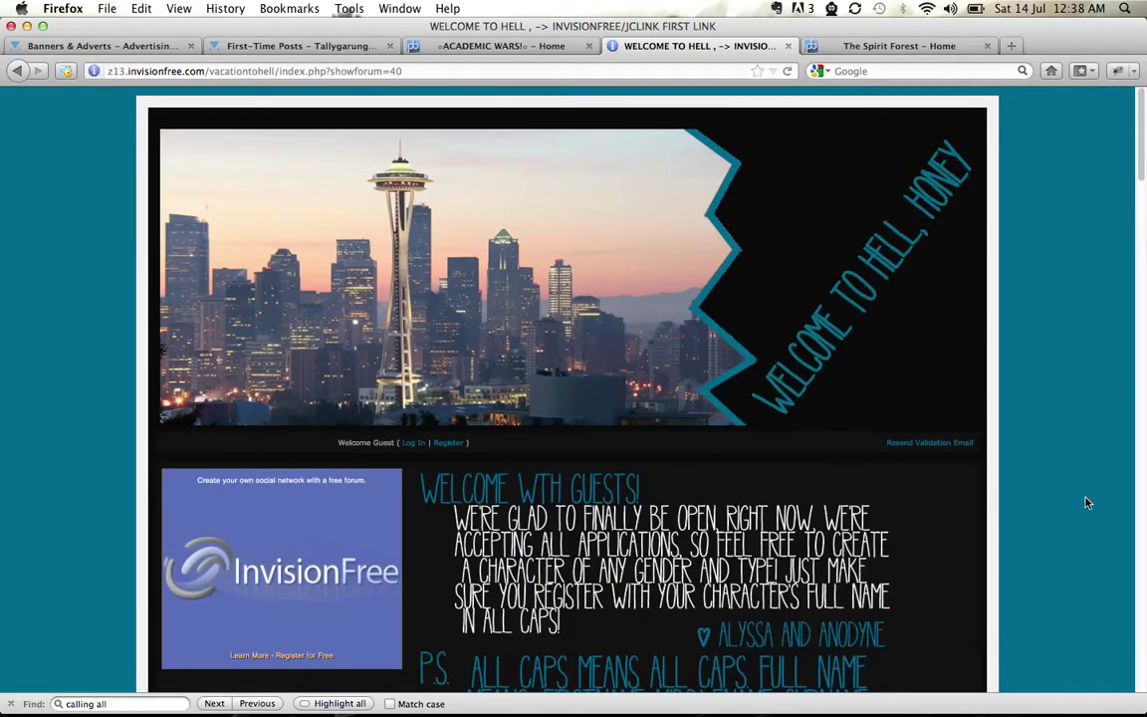
scroll(1085, 499, down, 5)
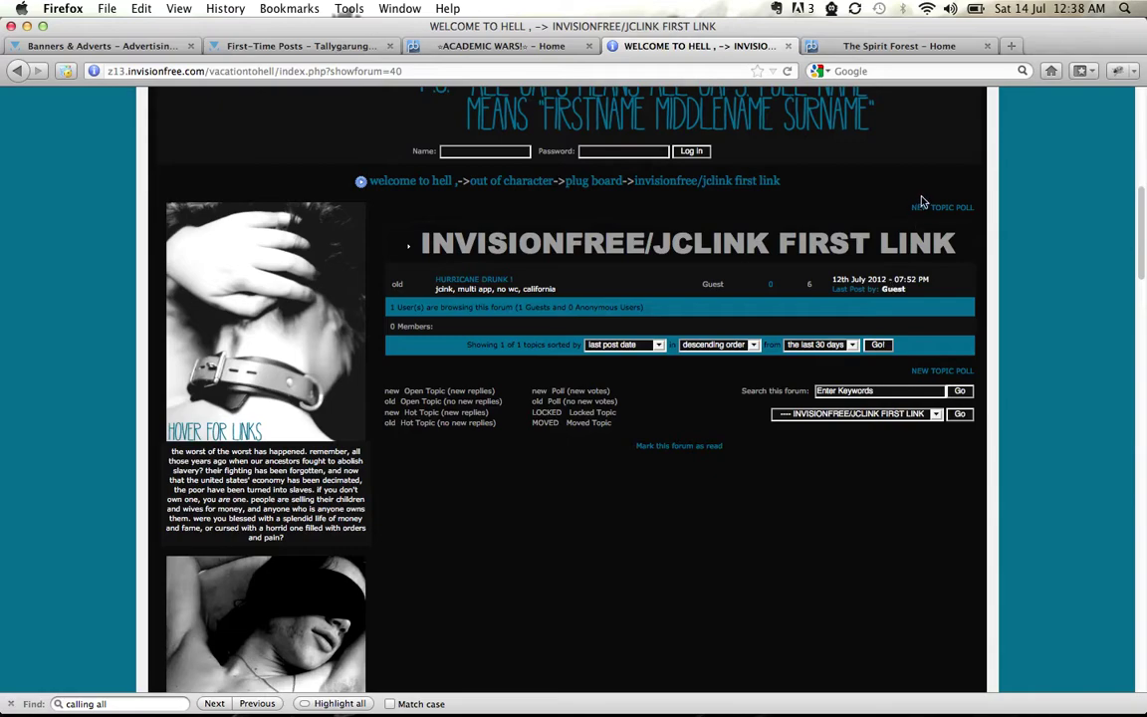
click(922, 211)
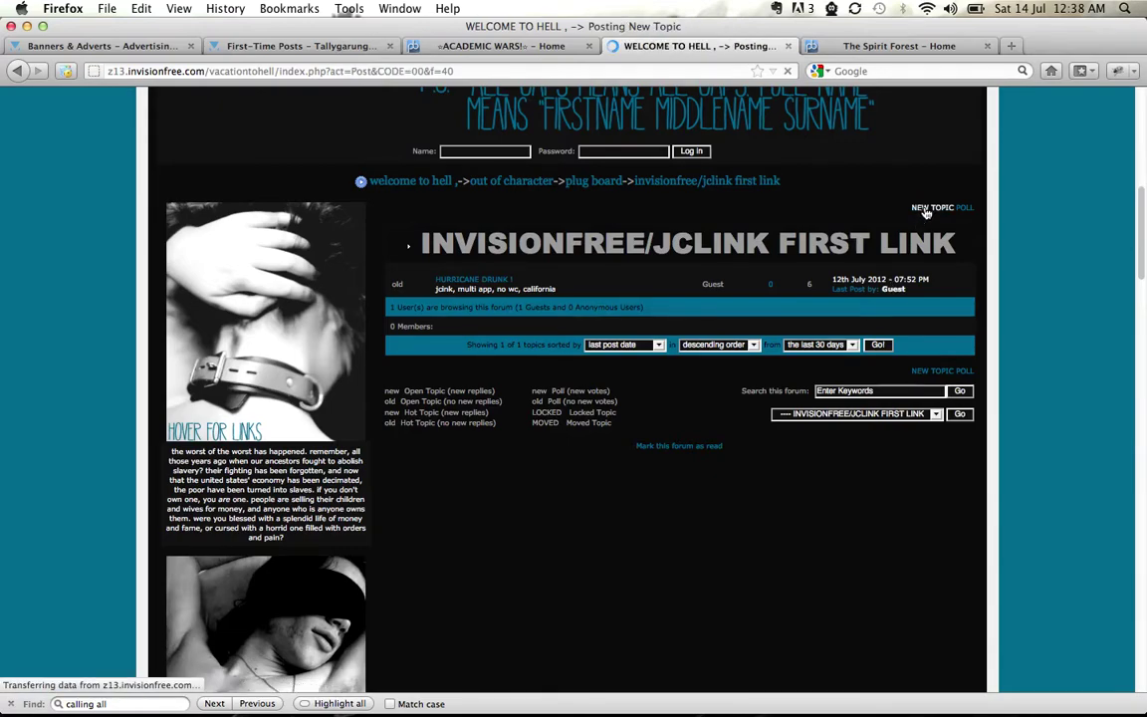
Fill in the poster name, CALLING ALL WIZARDS! title, 'great community, relaxed, friendly!' description and advert BBCode
scroll(922, 343, down, 3)
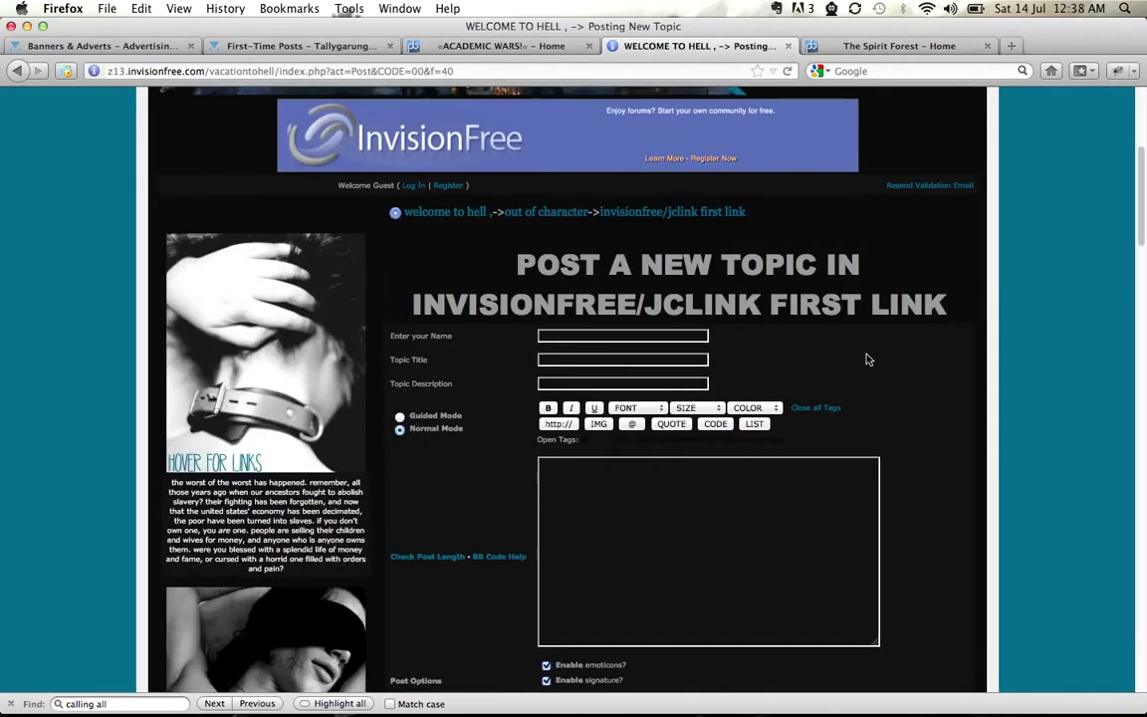
text(Mousie.)
key(Return)
text(CALLING ALL WIZARDS!)
key(Tab)
text(great community, relaxed, friendly!)
key(Down)
key(Tab)
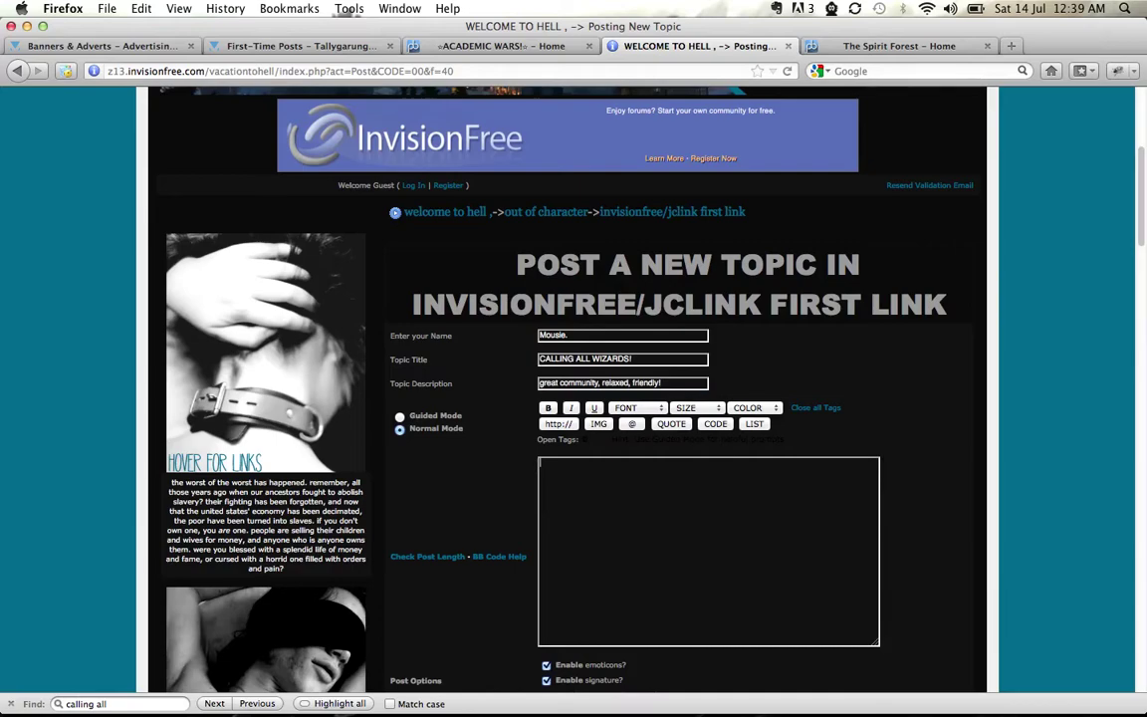
key(super+v)
scroll(987, 423, down, 5)
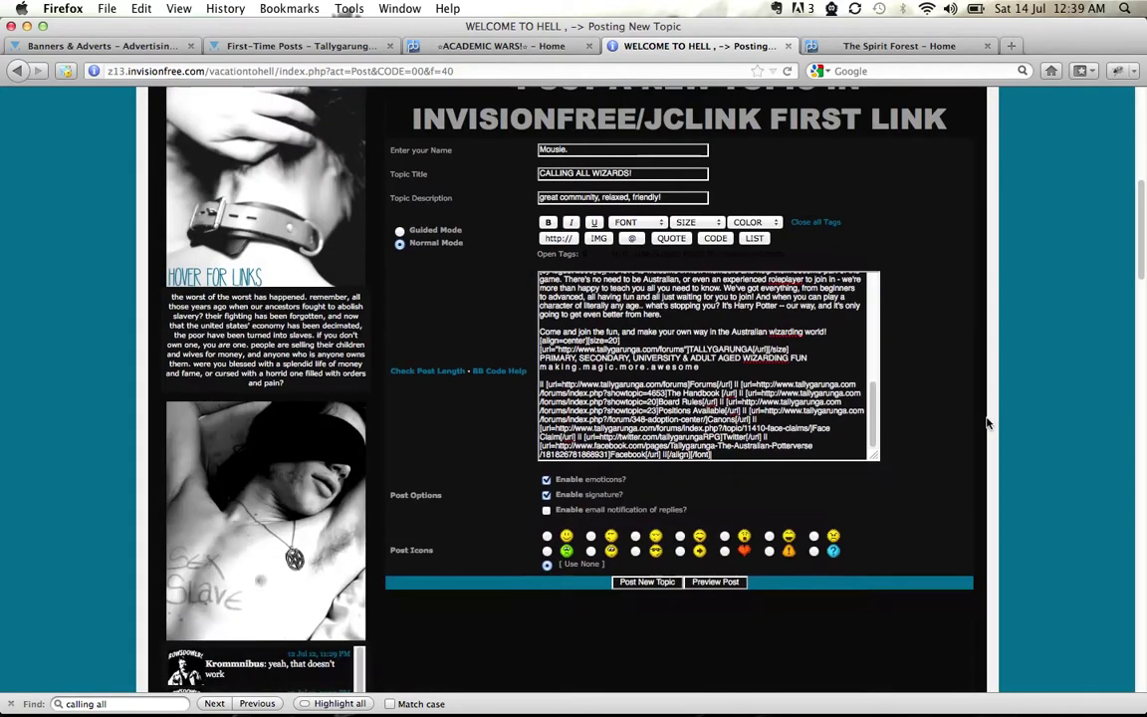
Post the new topic and scroll through it to check the full advert displays
click(647, 519)
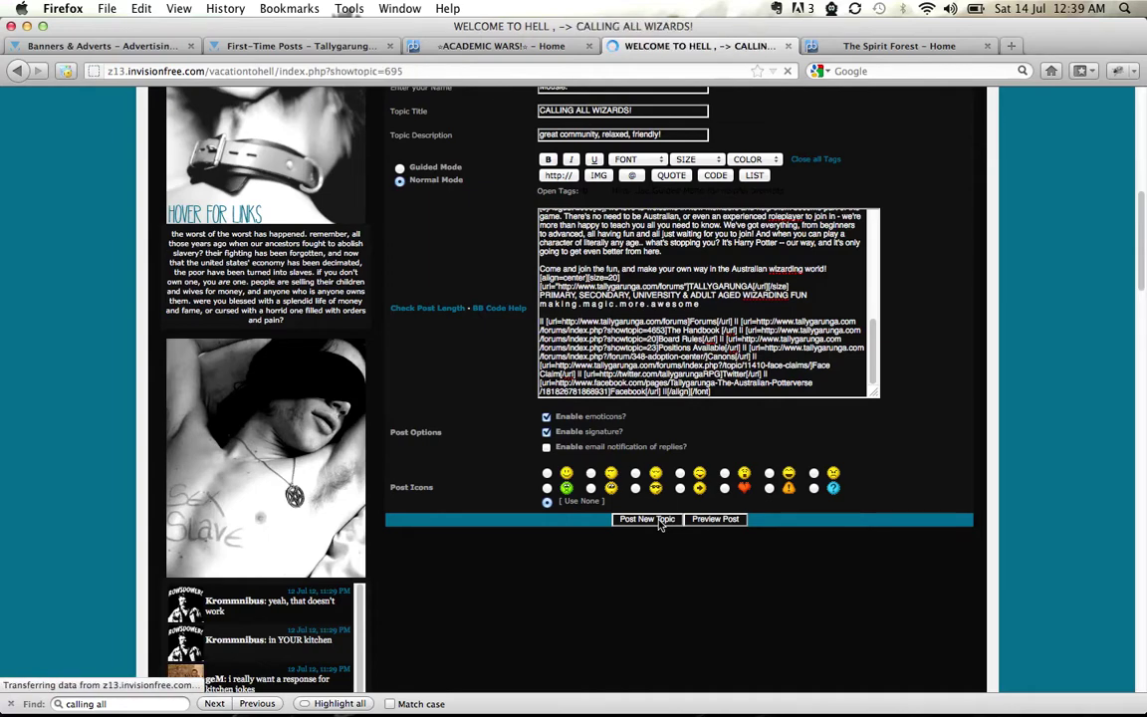
scroll(960, 520, down, 10)
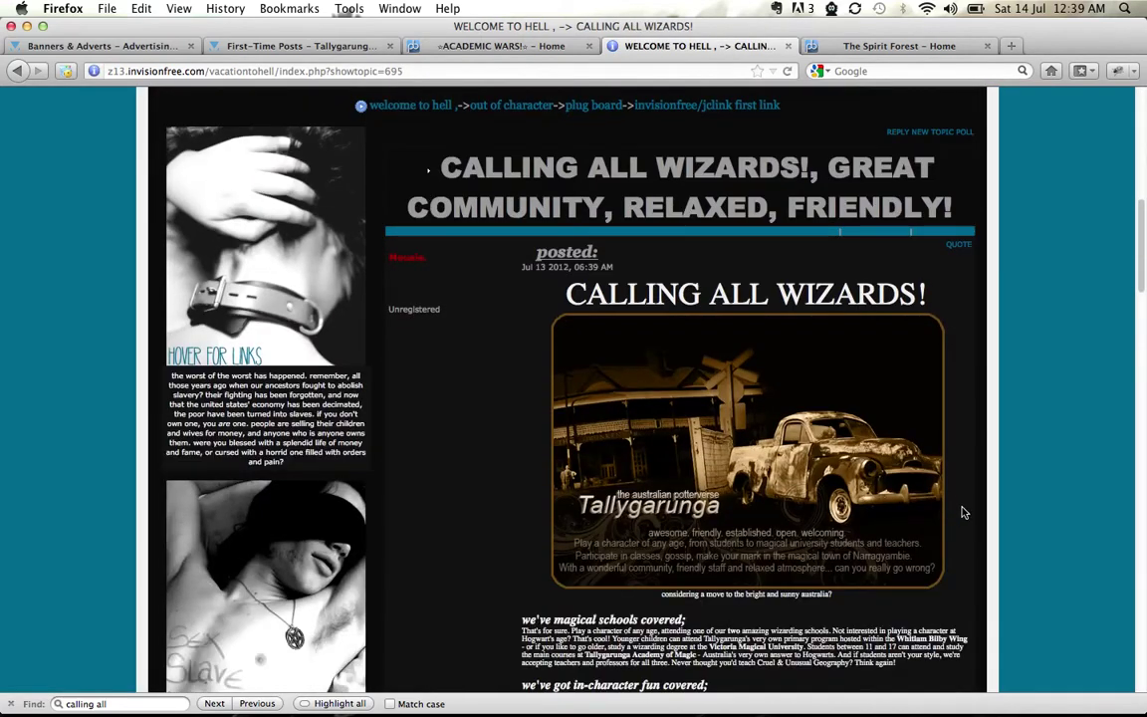
scroll(956, 490, down, 4)
scroll(959, 490, up, 1)
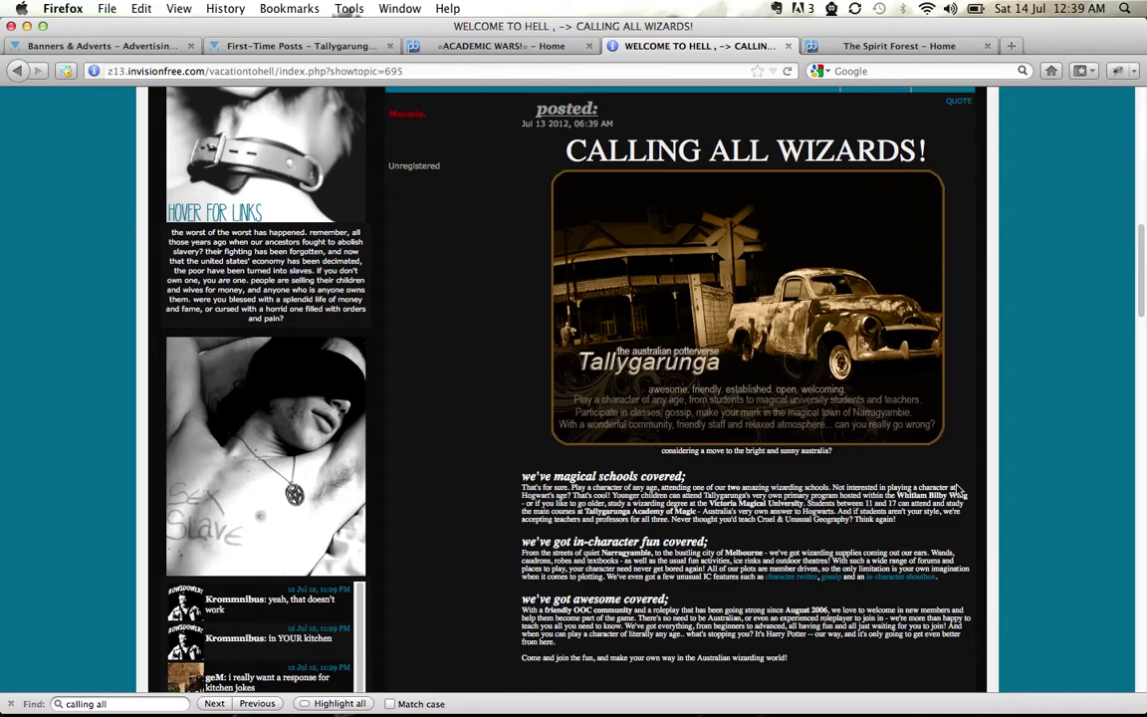
scroll(960, 492, down, 2)
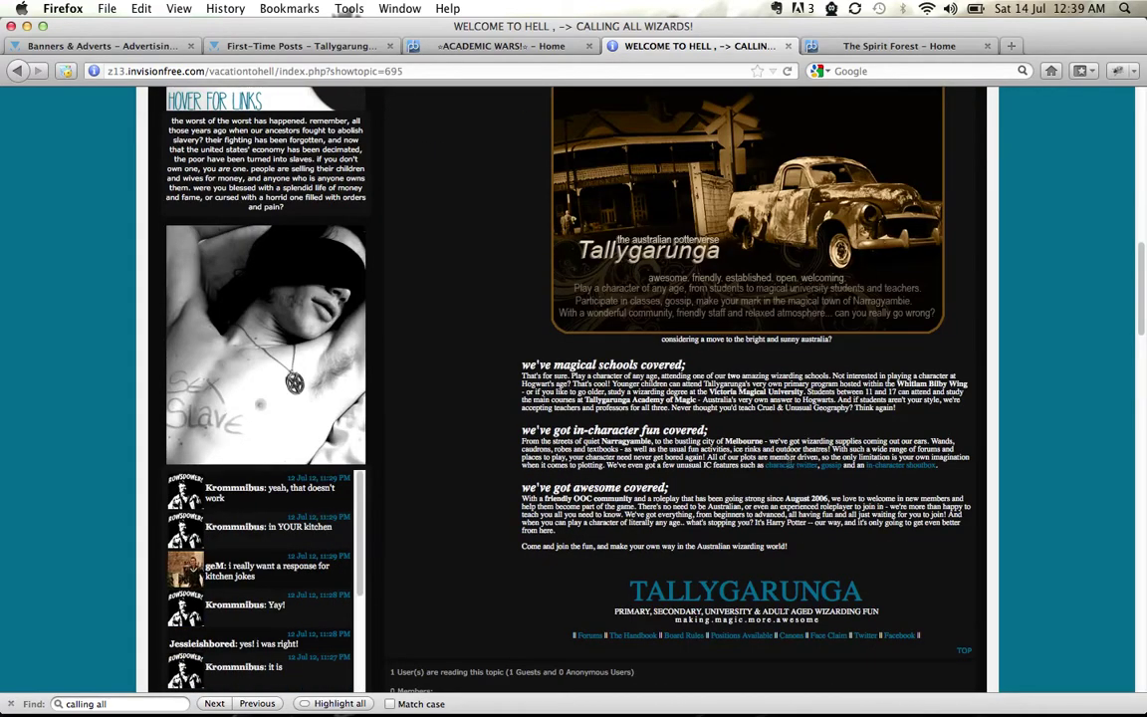
scroll(986, 475, down, 4)
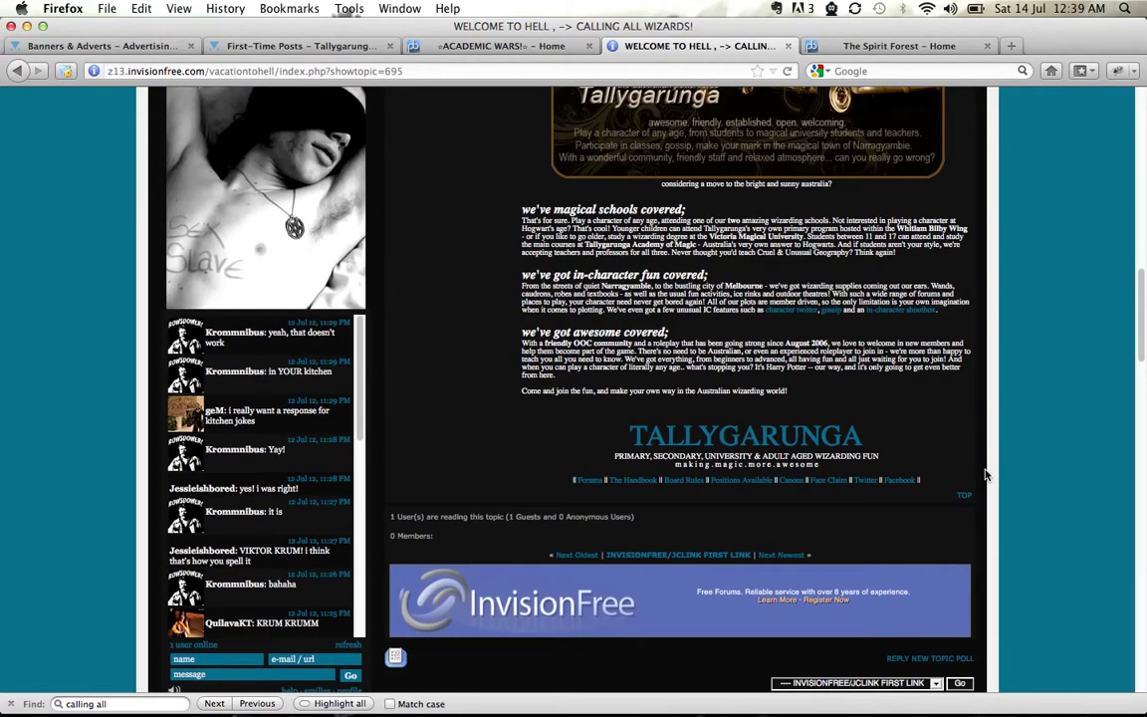
scroll(986, 475, up, 7)
scroll(986, 475, up, 9)
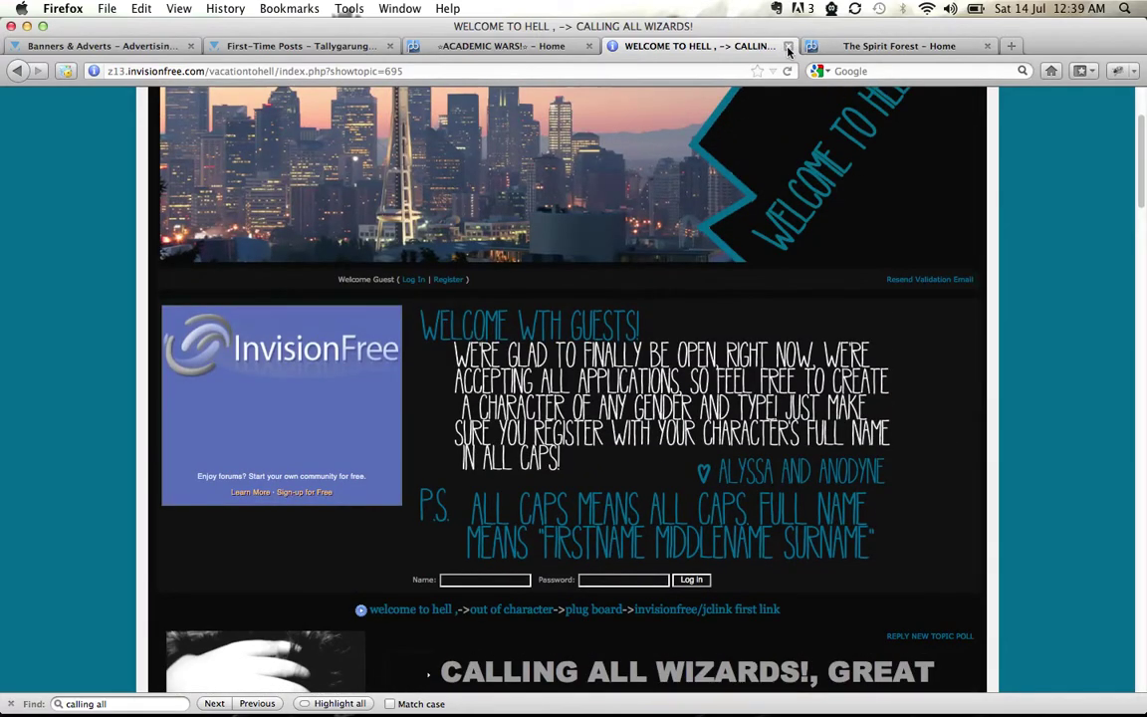
Close Welcome to Hell and copy the PROBOARDS/HYPERBOARDS advert code from Tallygarunga's adverts page
click(788, 46)
click(91, 50)
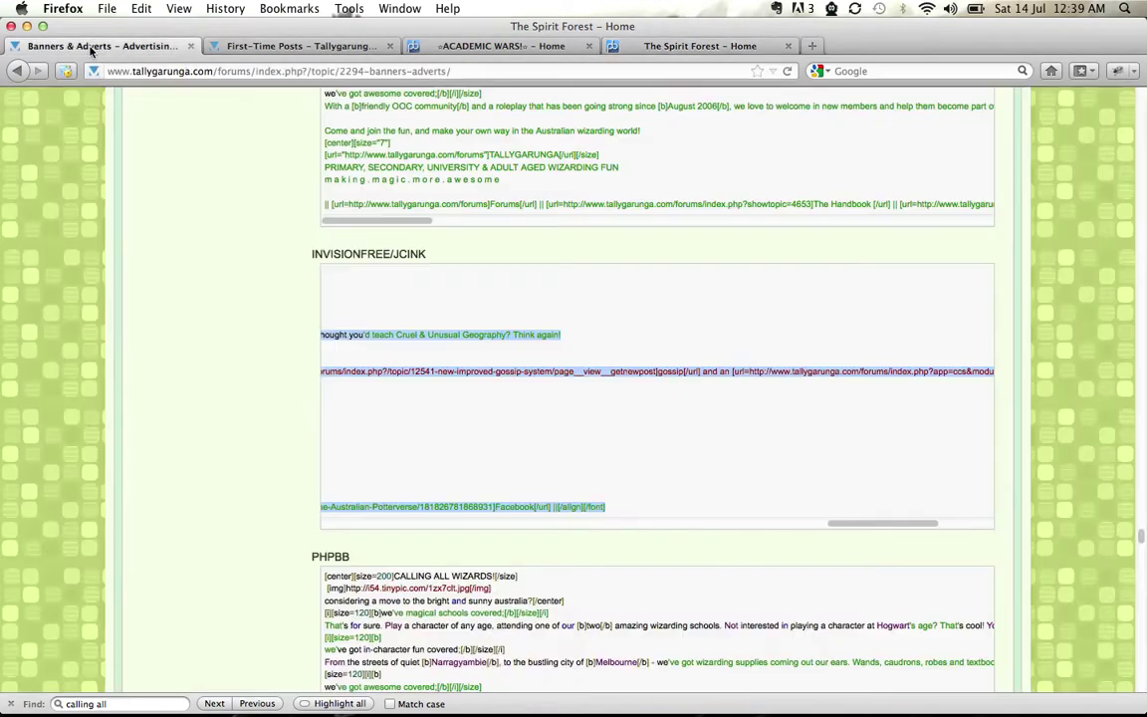
scroll(246, 379, down, 2)
scroll(246, 378, down, 5)
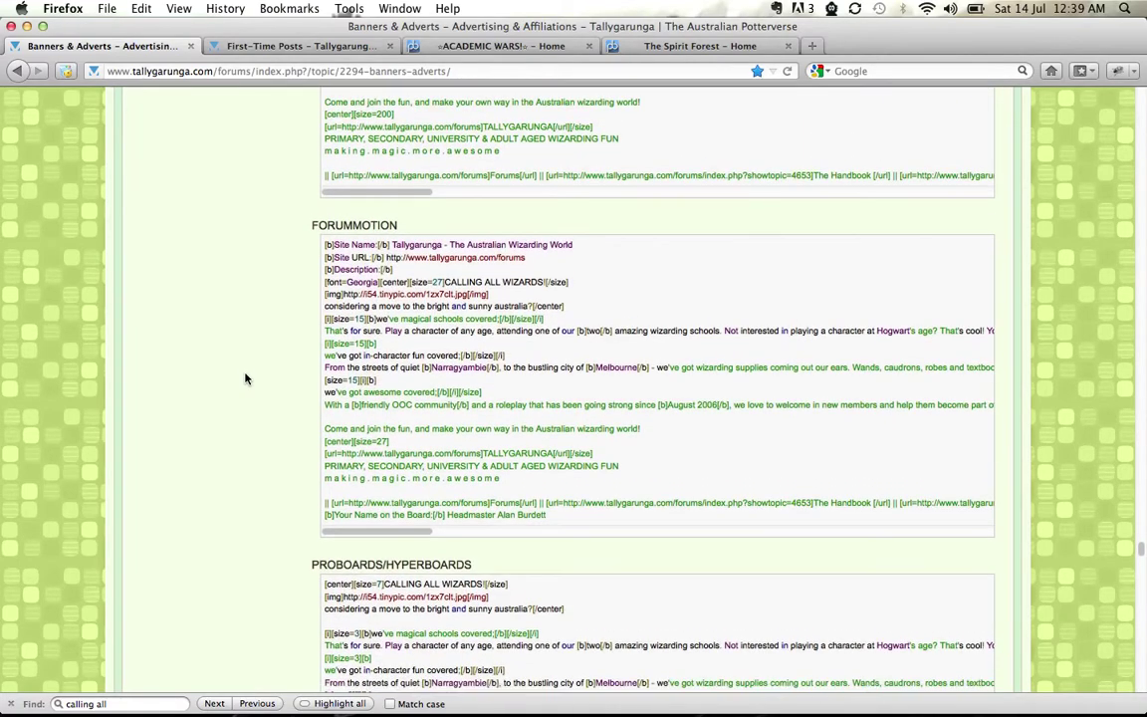
scroll(246, 378, down, 4)
drag(323, 369, 1018, 616)
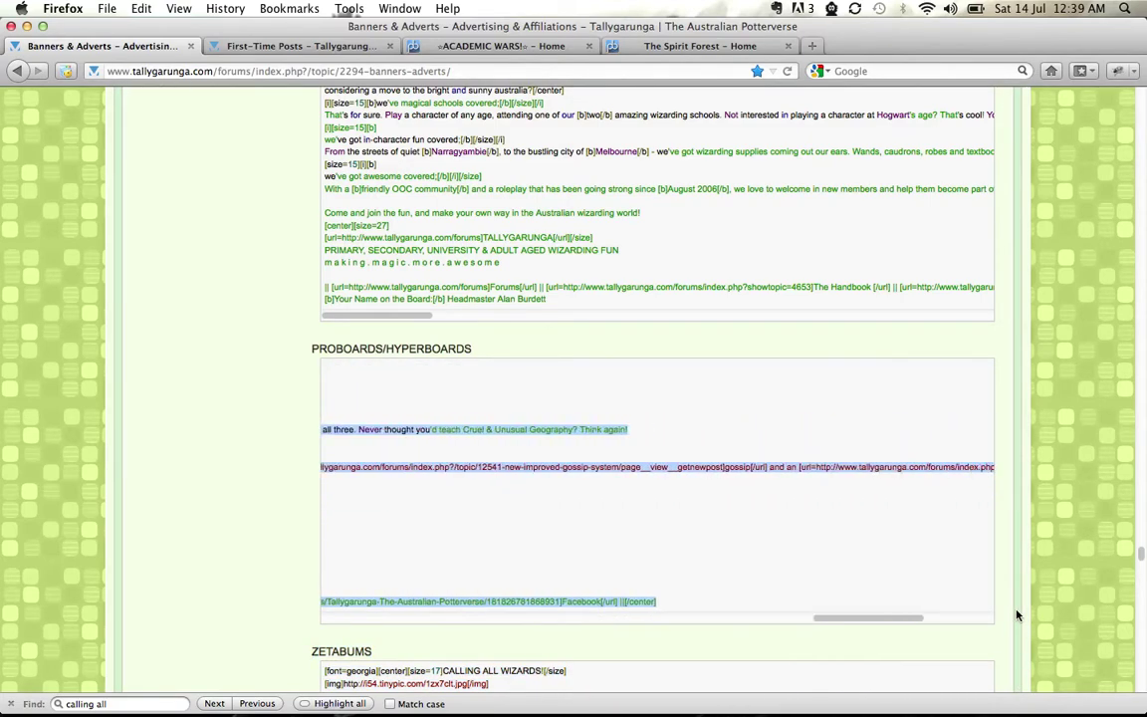
right_click(602, 467)
click(633, 480)
Go to Academic Wars' Link Backs board and start a new thread
click(508, 46)
scroll(827, 421, down, 2)
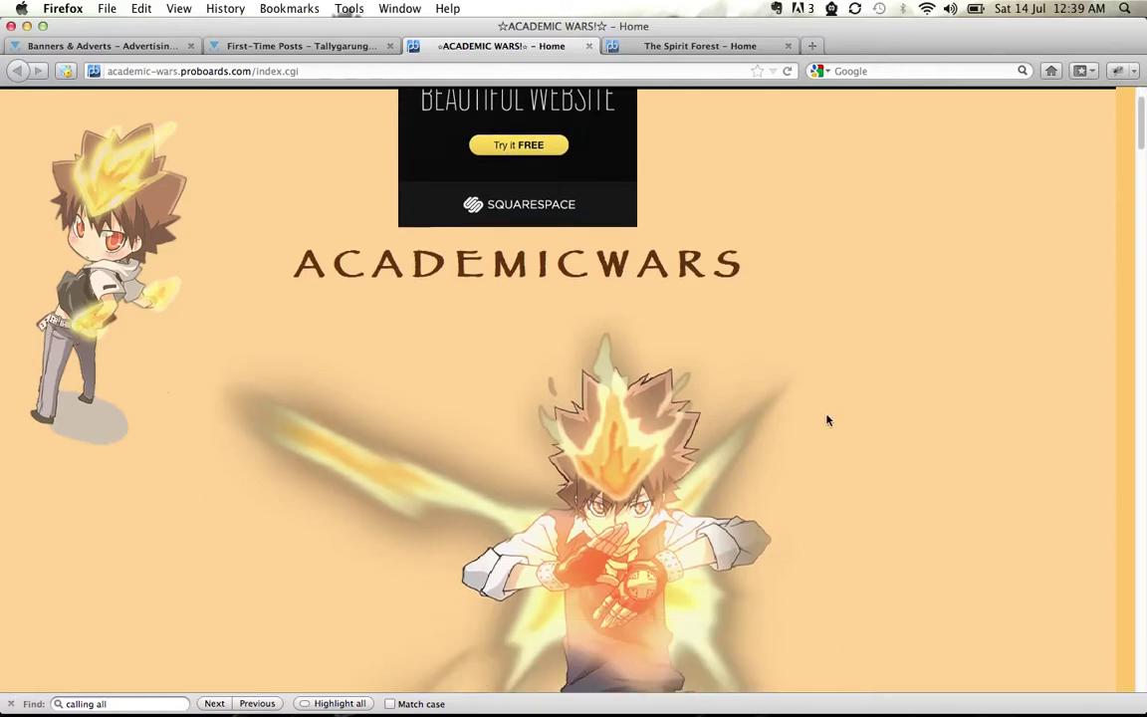
scroll(827, 421, down, 10)
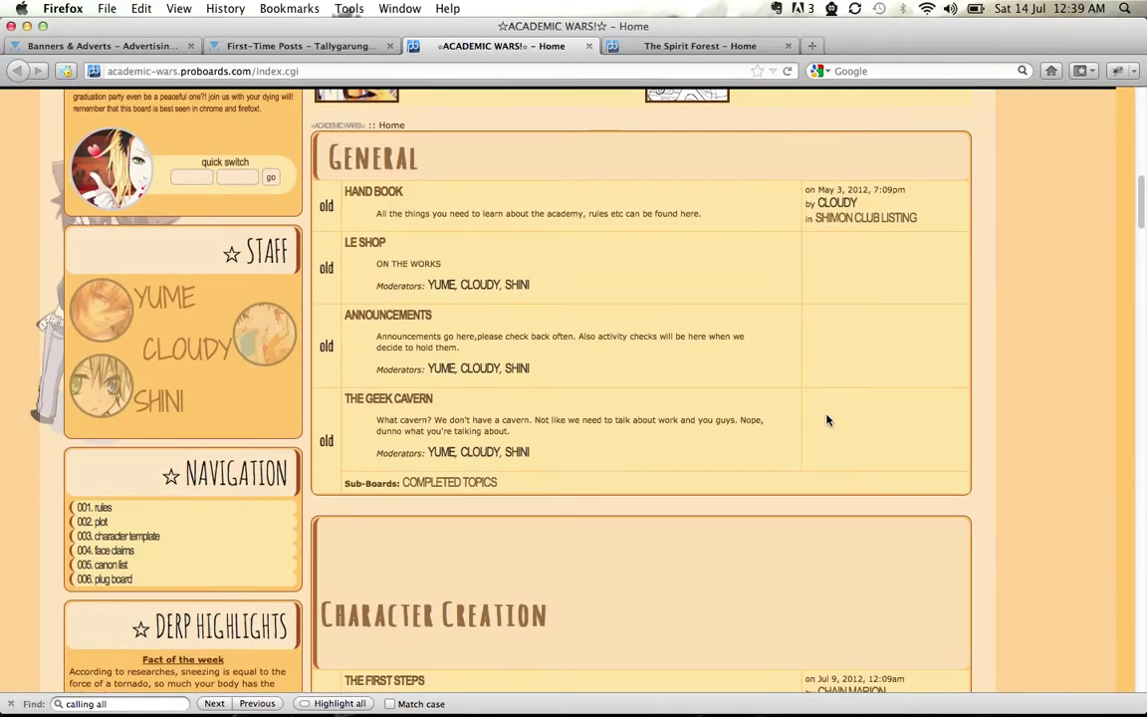
scroll(826, 421, down, 15)
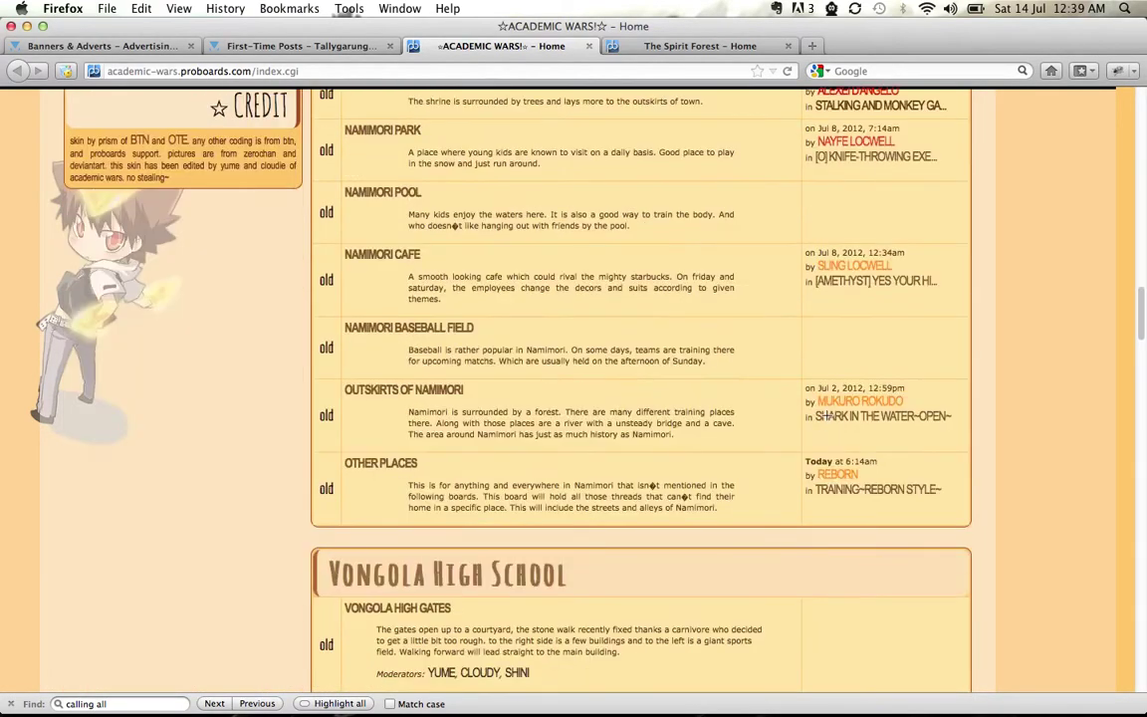
scroll(827, 417, down, 15)
scroll(865, 465, up, 5)
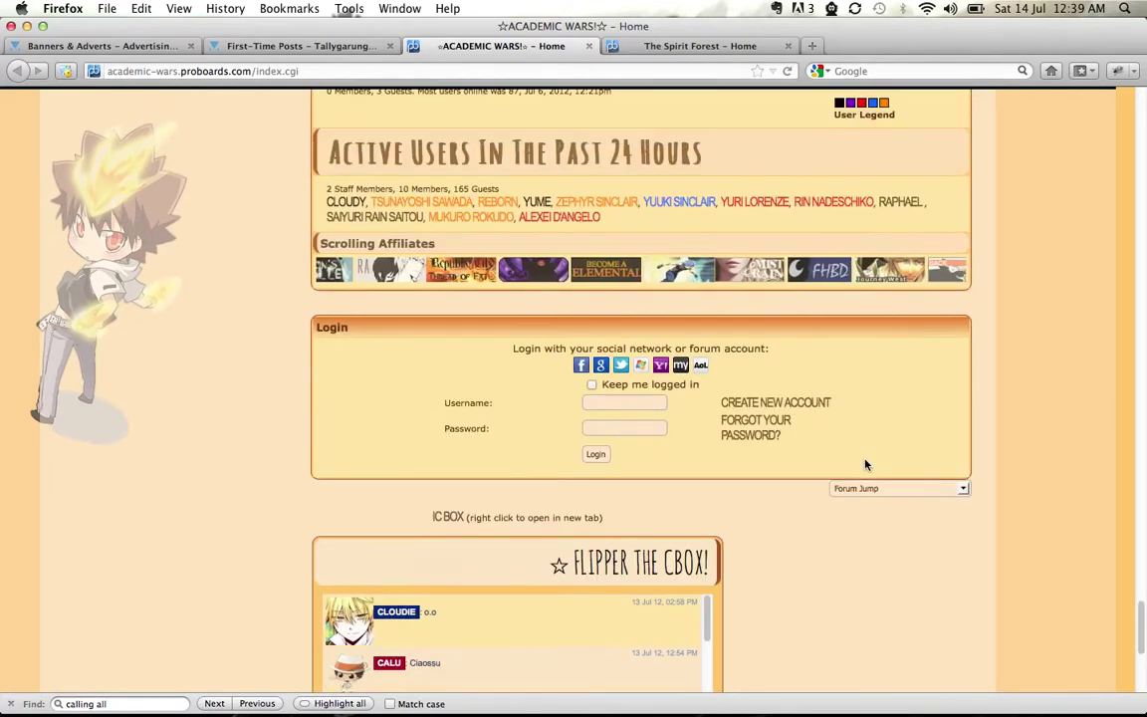
scroll(865, 465, up, 5)
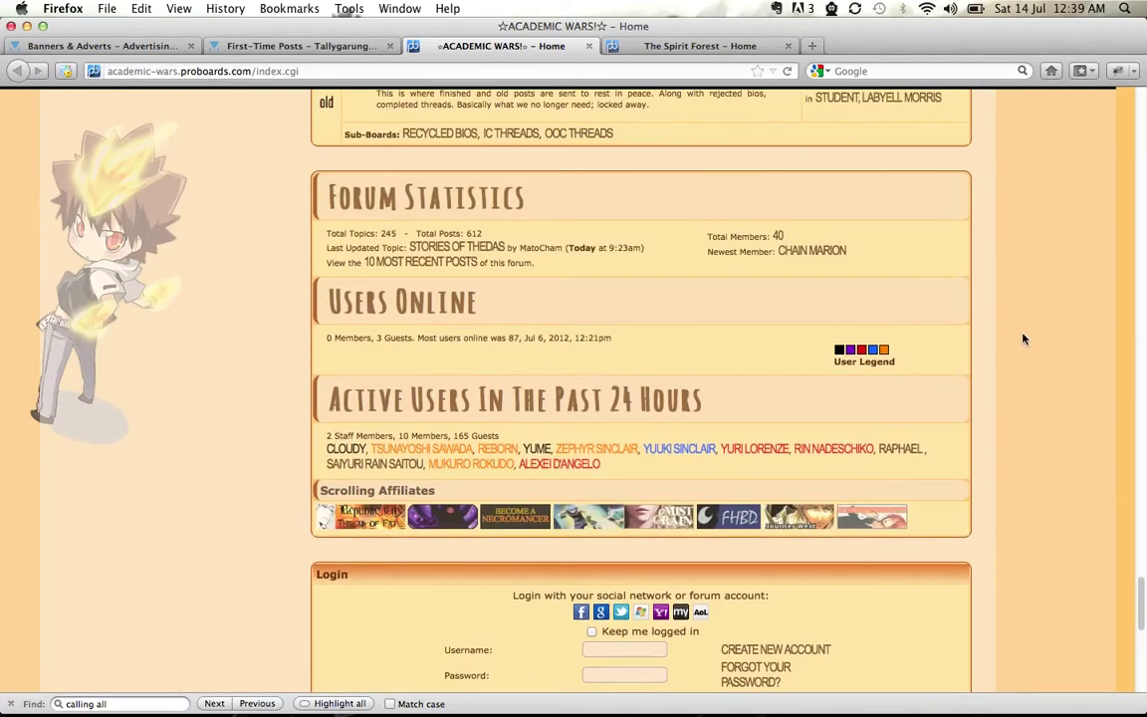
scroll(1035, 342, up, 5)
scroll(1041, 344, up, 3)
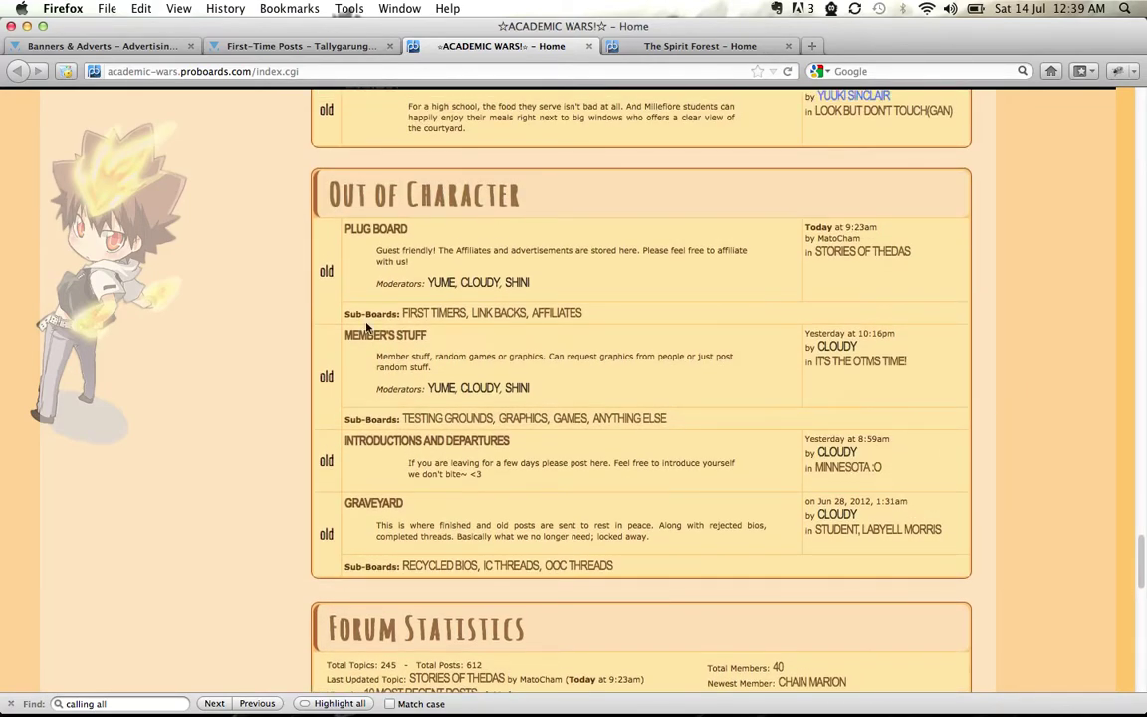
click(497, 312)
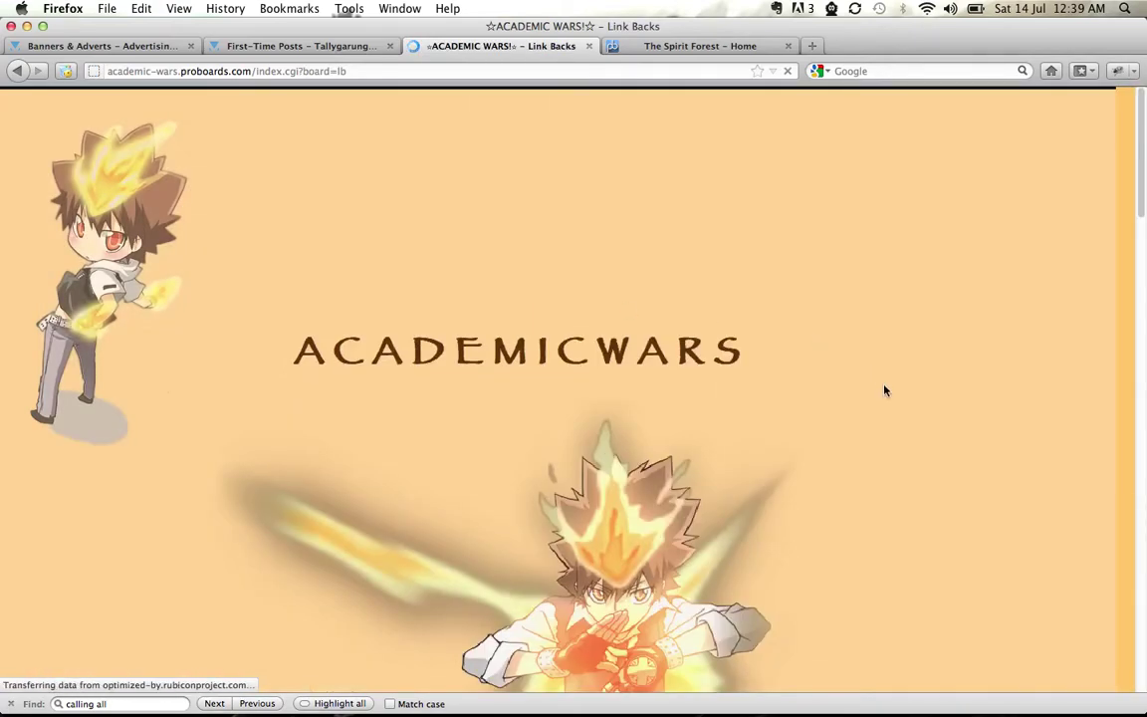
scroll(884, 391, down, 10)
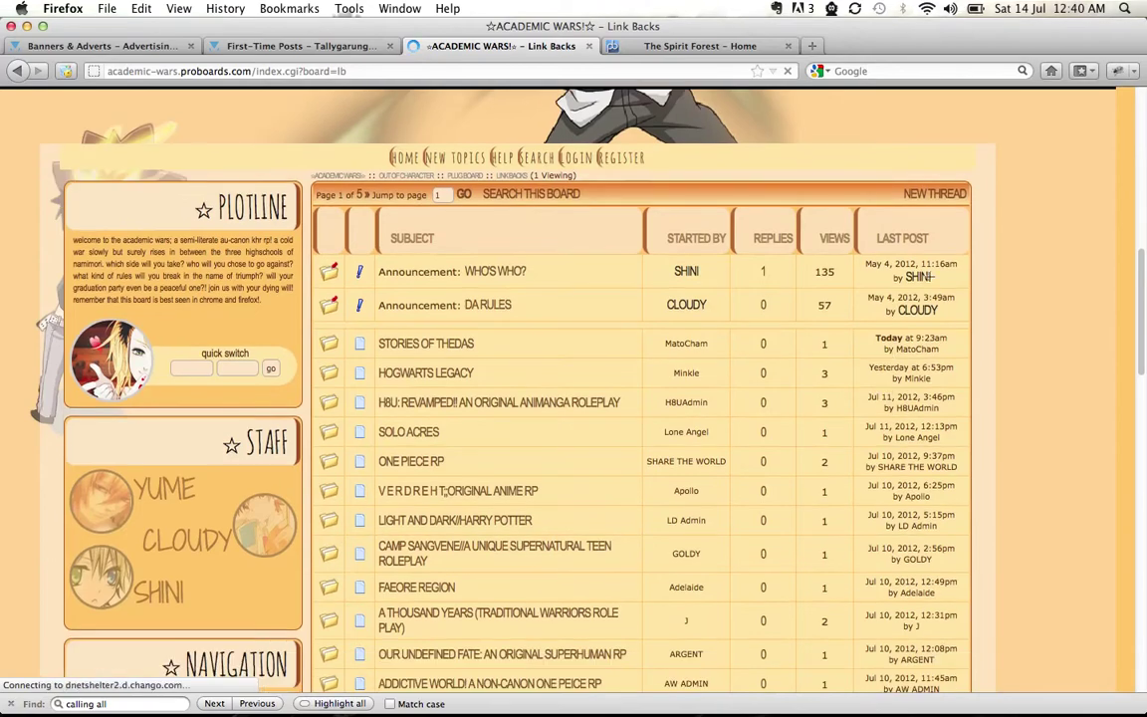
click(924, 194)
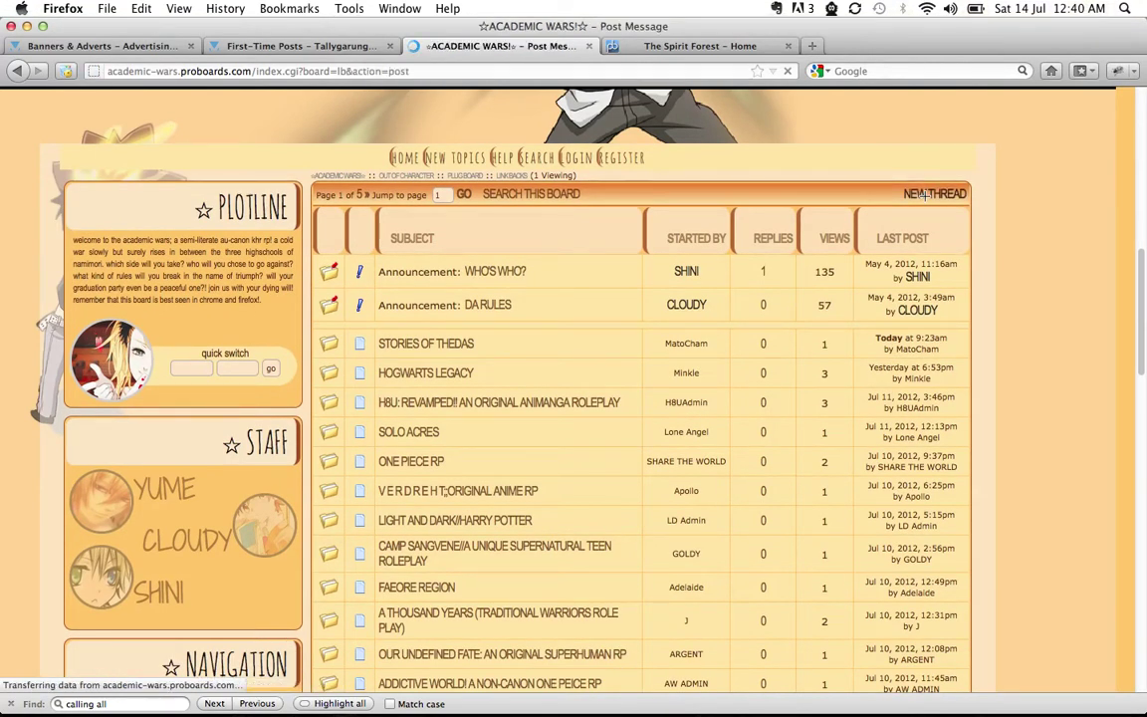
Enter the poster name, answer the security check with China, and paste the advert code into Message
scroll(1009, 487, down, 5)
scroll(996, 498, down, 2)
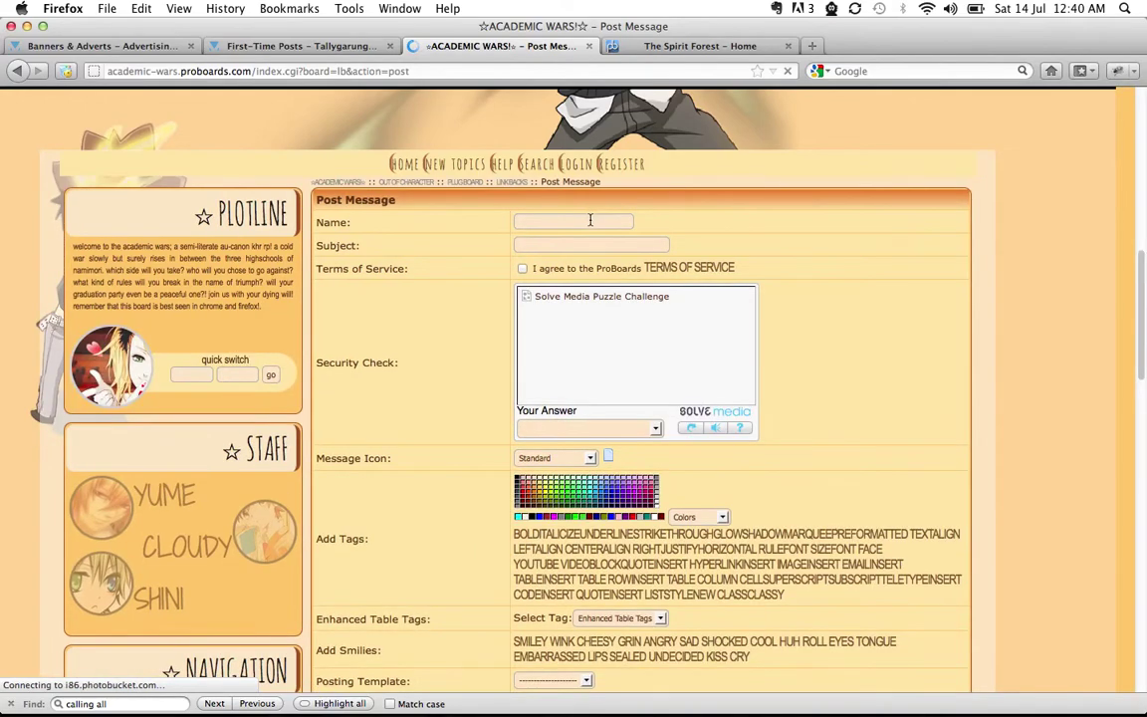
click(590, 220)
text(Mousie)
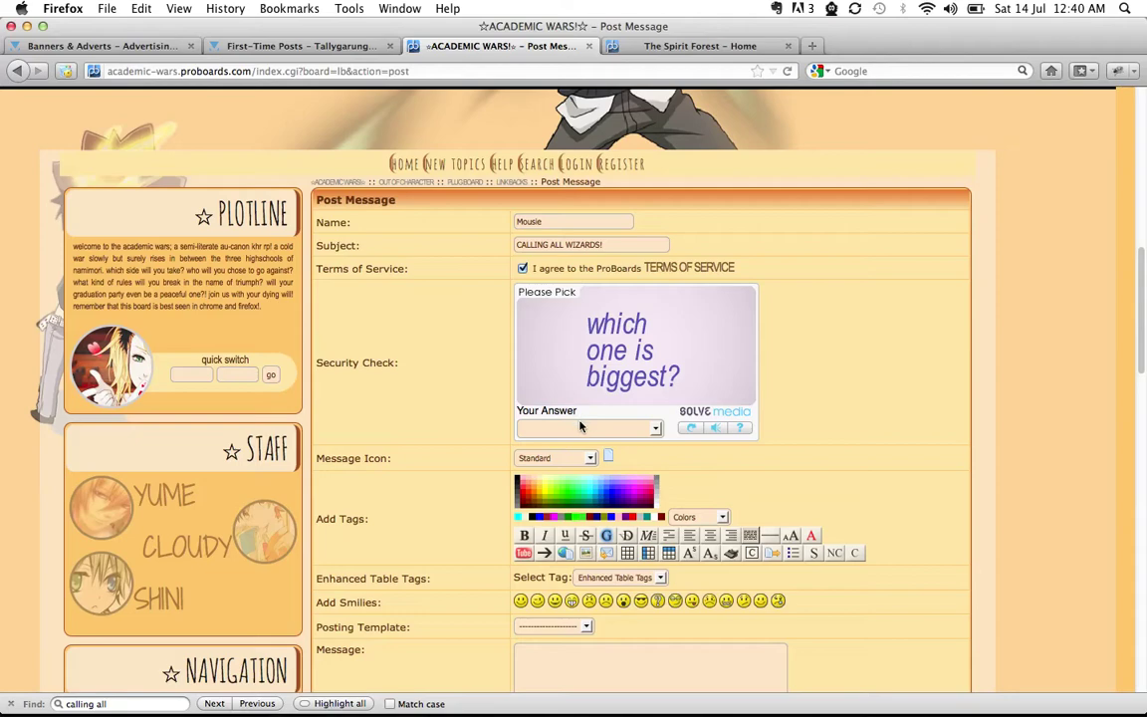
click(655, 429)
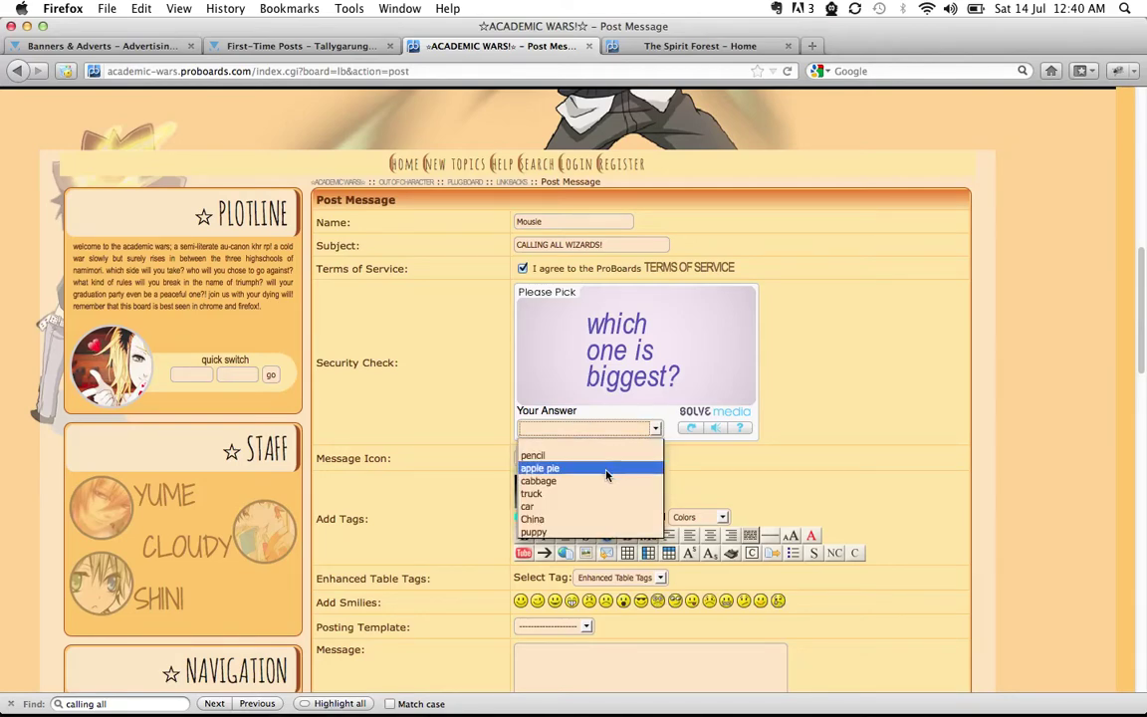
click(591, 519)
scroll(790, 432, down, 3)
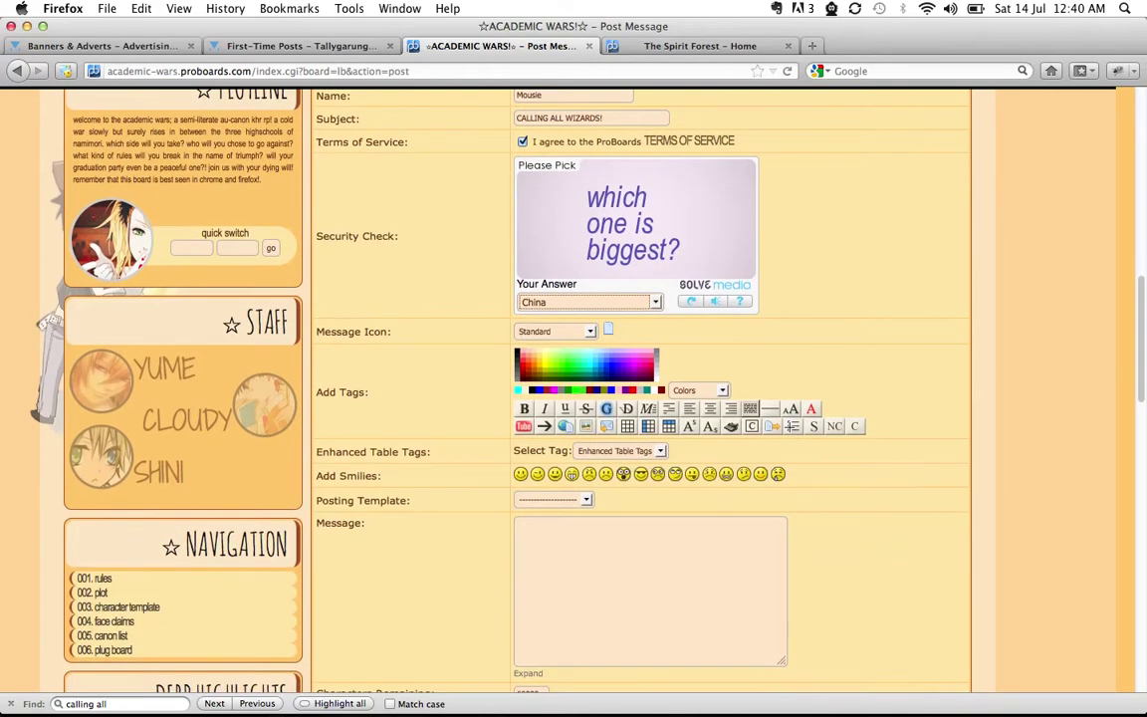
click(615, 613)
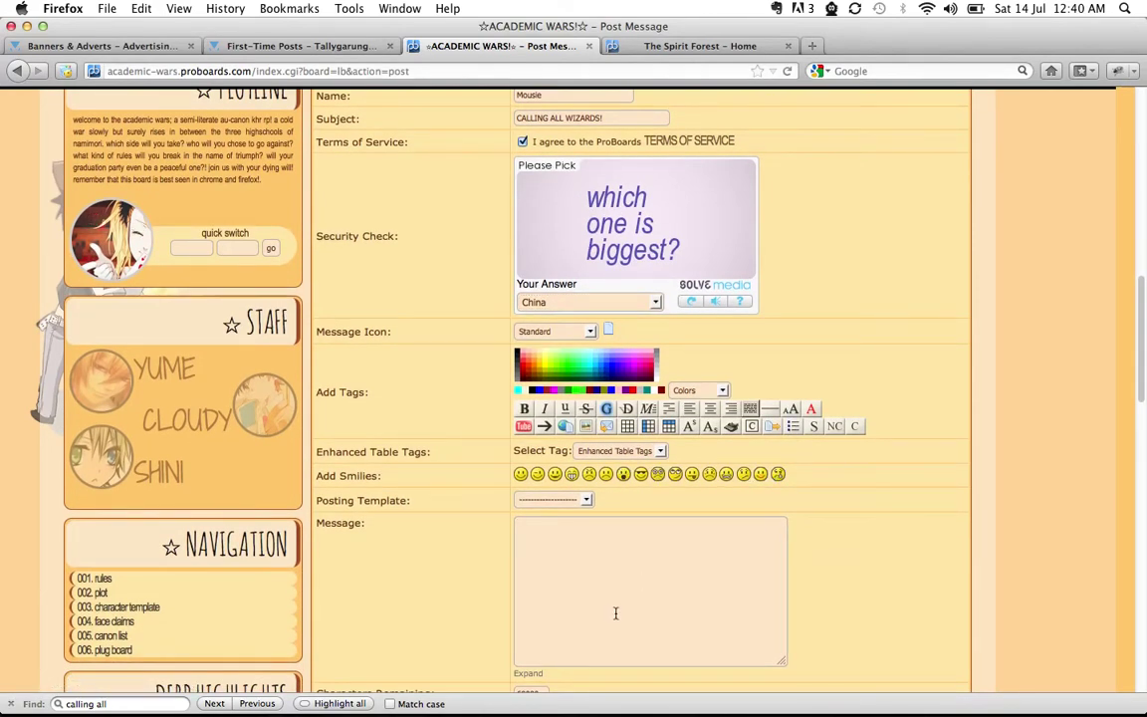
click(586, 506)
click(584, 512)
key(super+v)
scroll(802, 528, down, 5)
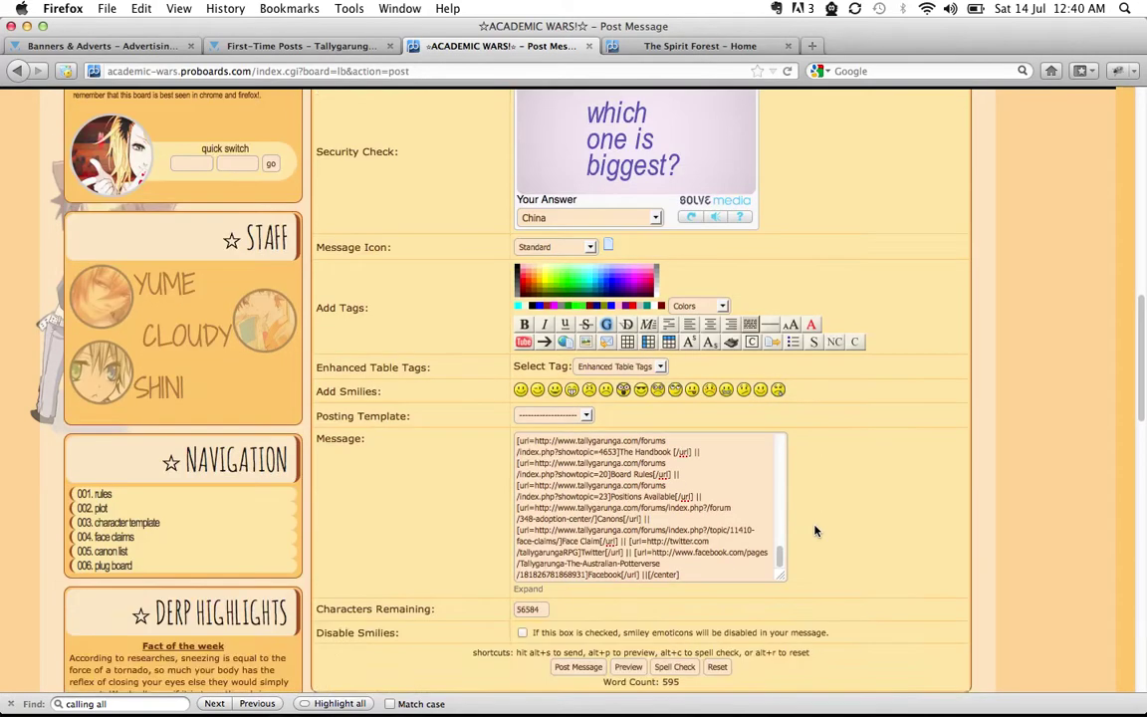
Preview the advert post and enter 'veg out' as the security-check answer
click(631, 537)
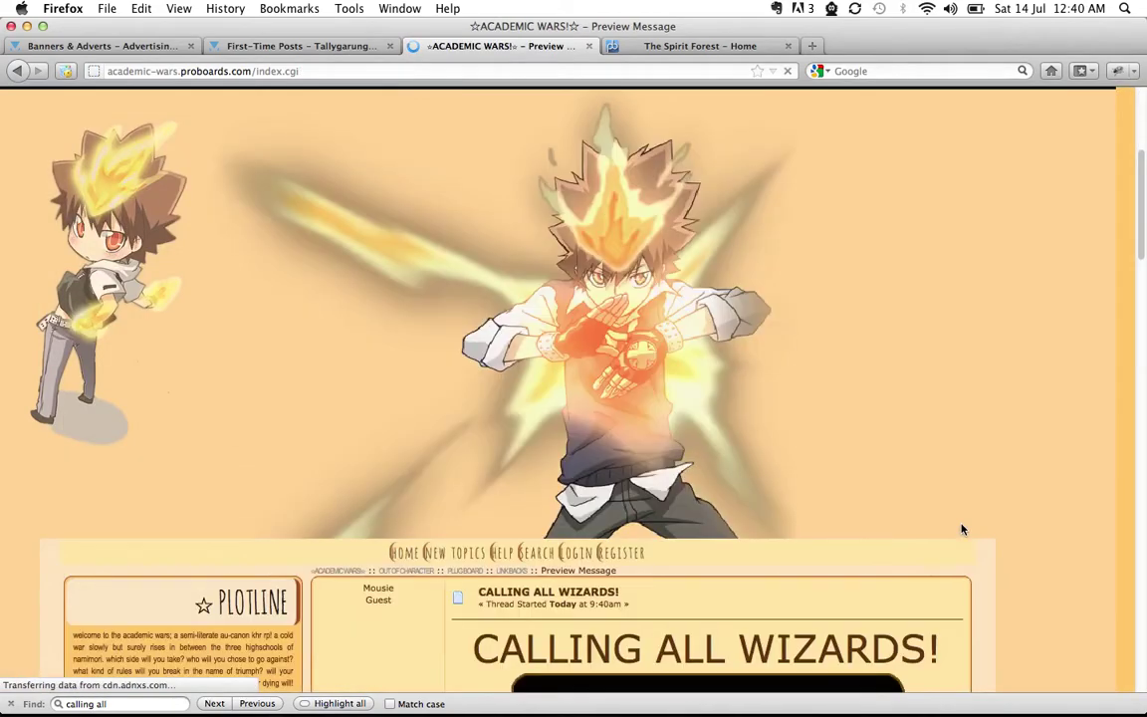
scroll(962, 528, down, 10)
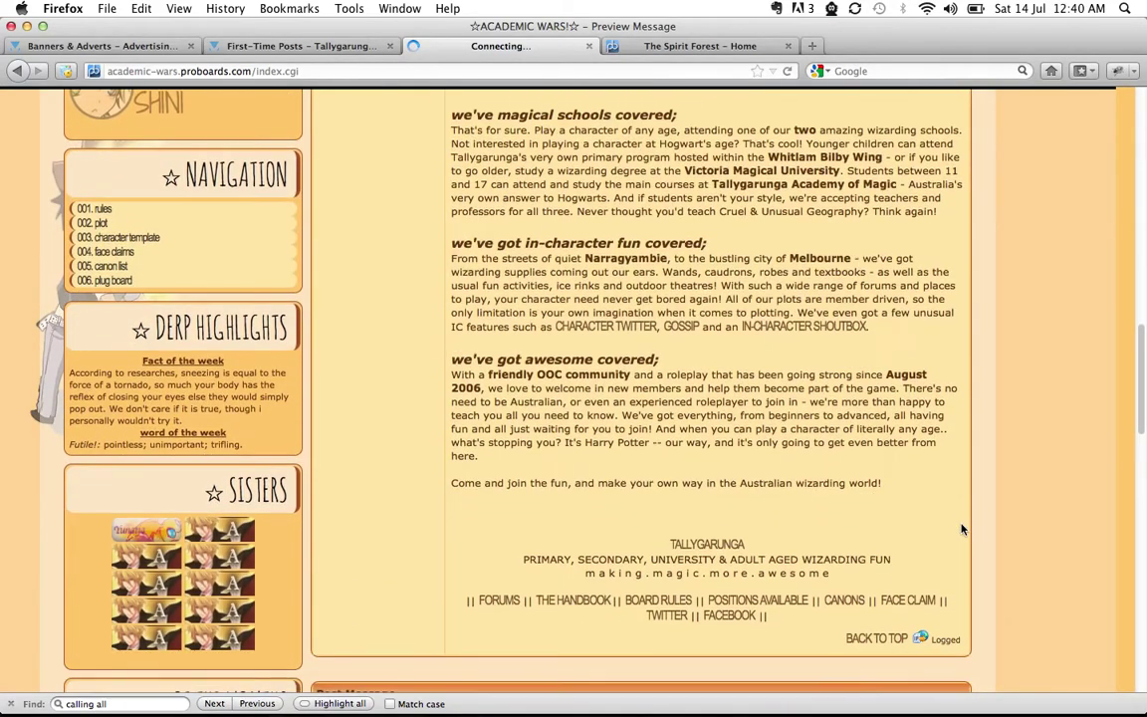
scroll(962, 529, down, 8)
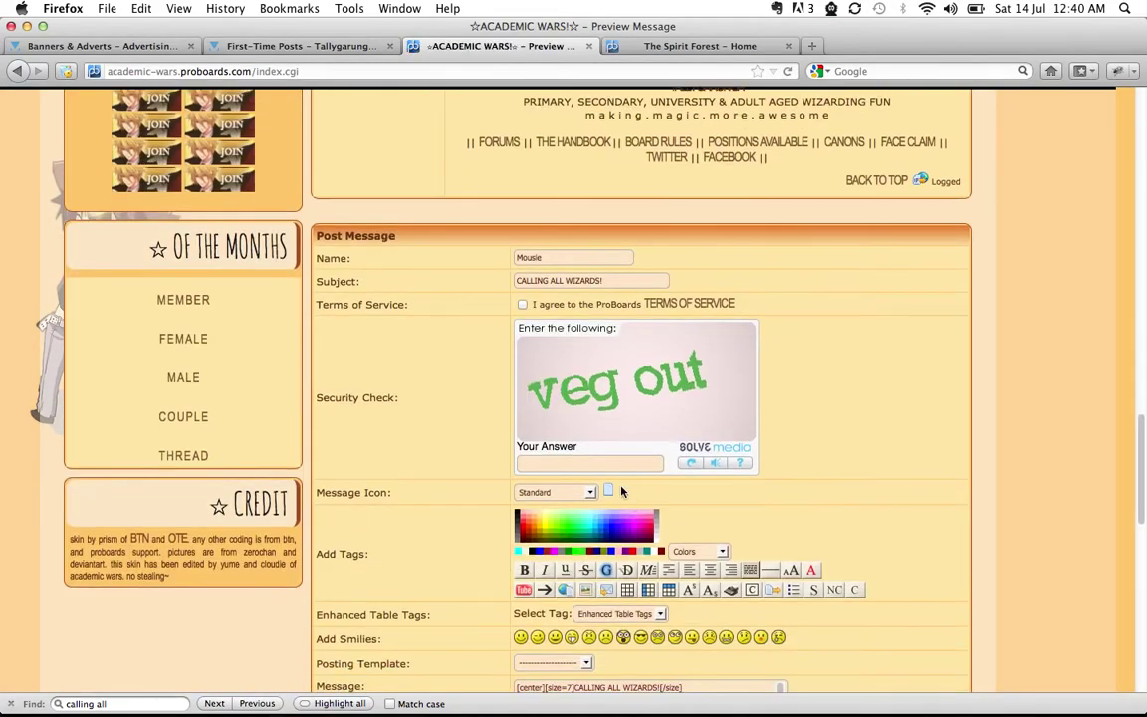
text(veg out)
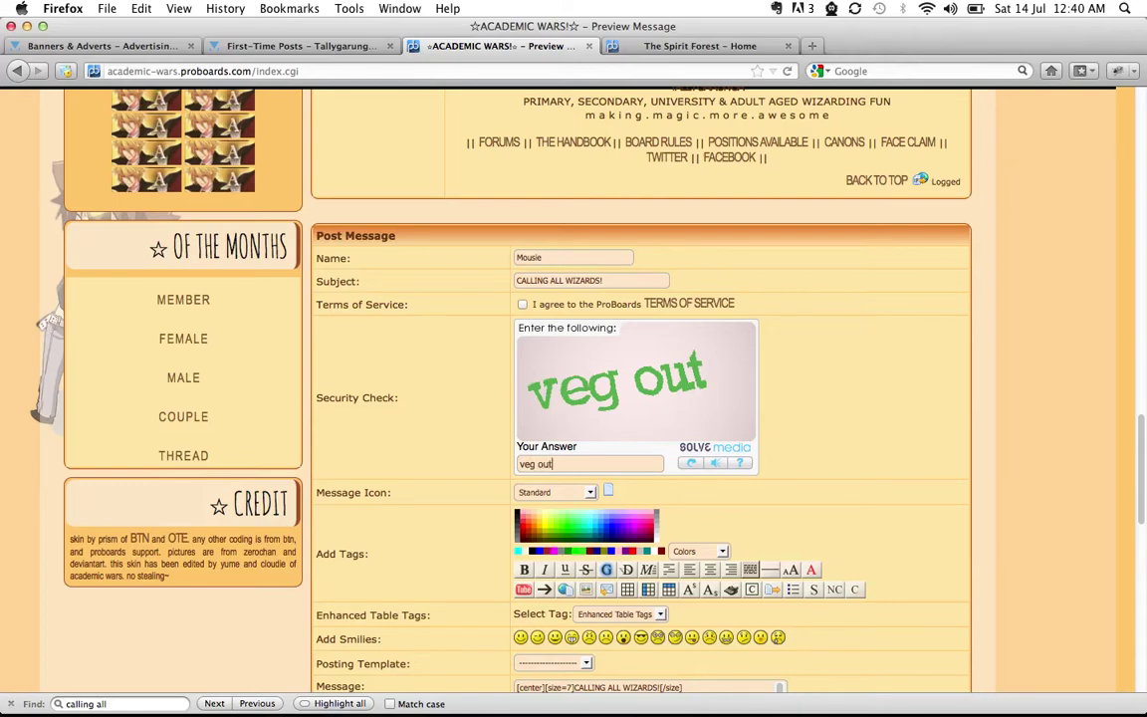
scroll(844, 451, down, 3)
scroll(844, 451, down, 5)
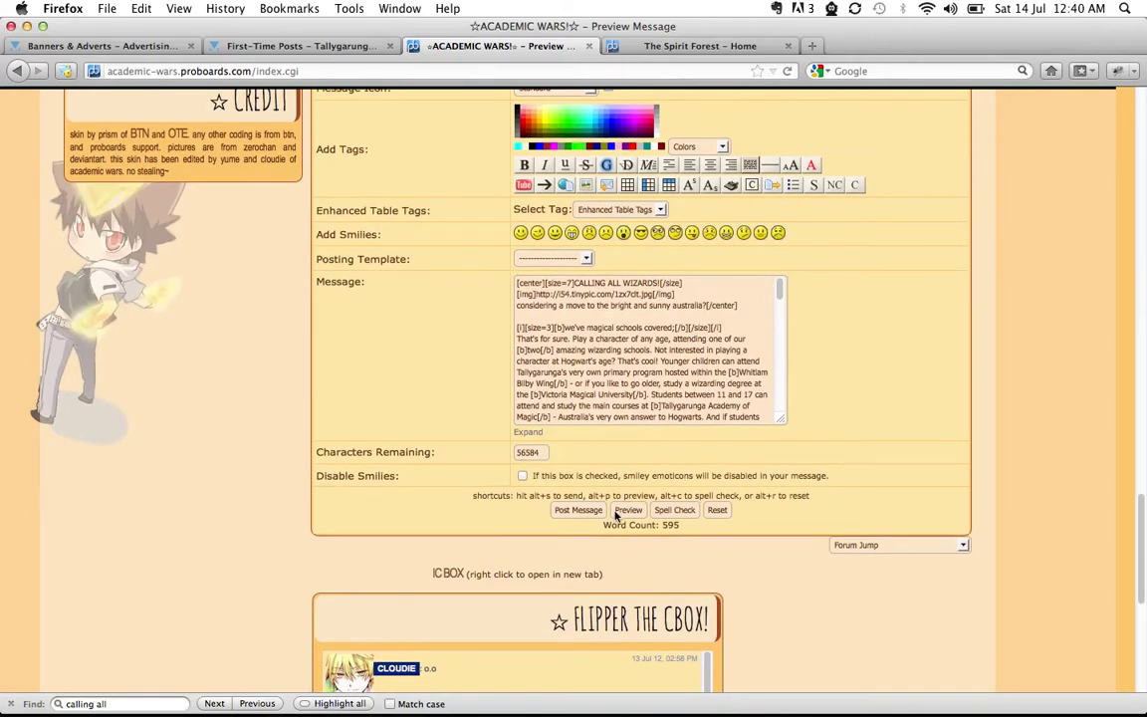
Submit the advert thread and scroll down the returned form after the posting error
click(564, 512)
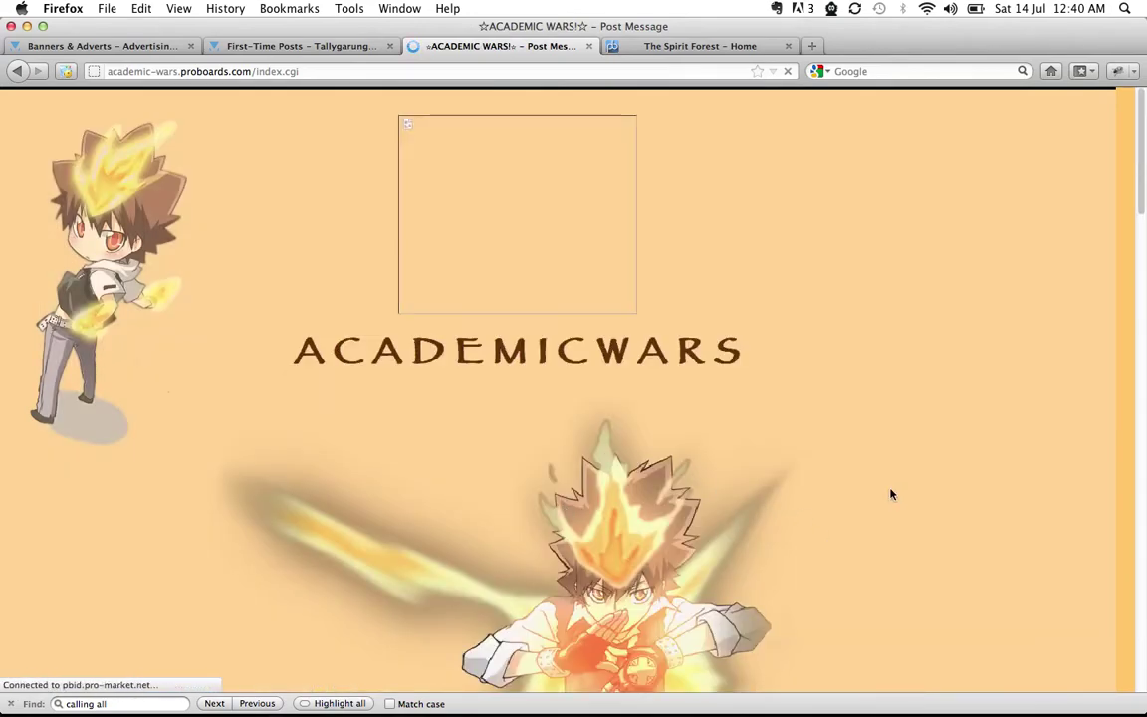
scroll(891, 494, down, 4)
scroll(891, 494, down, 9)
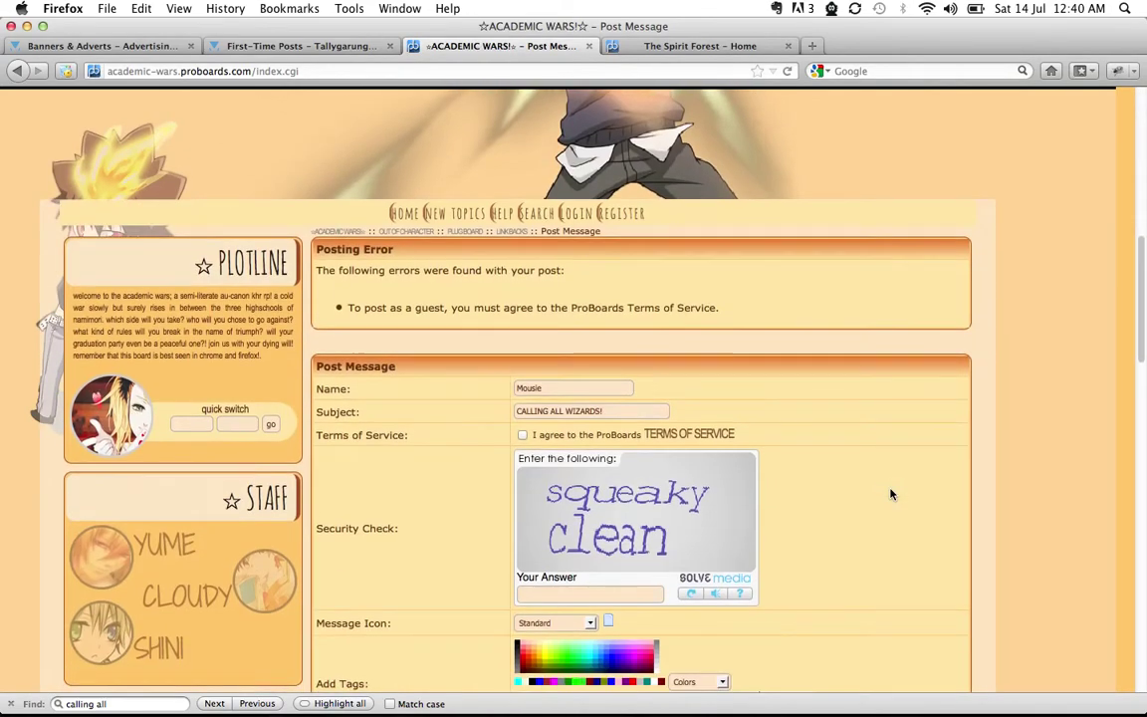
scroll(891, 494, down, 4)
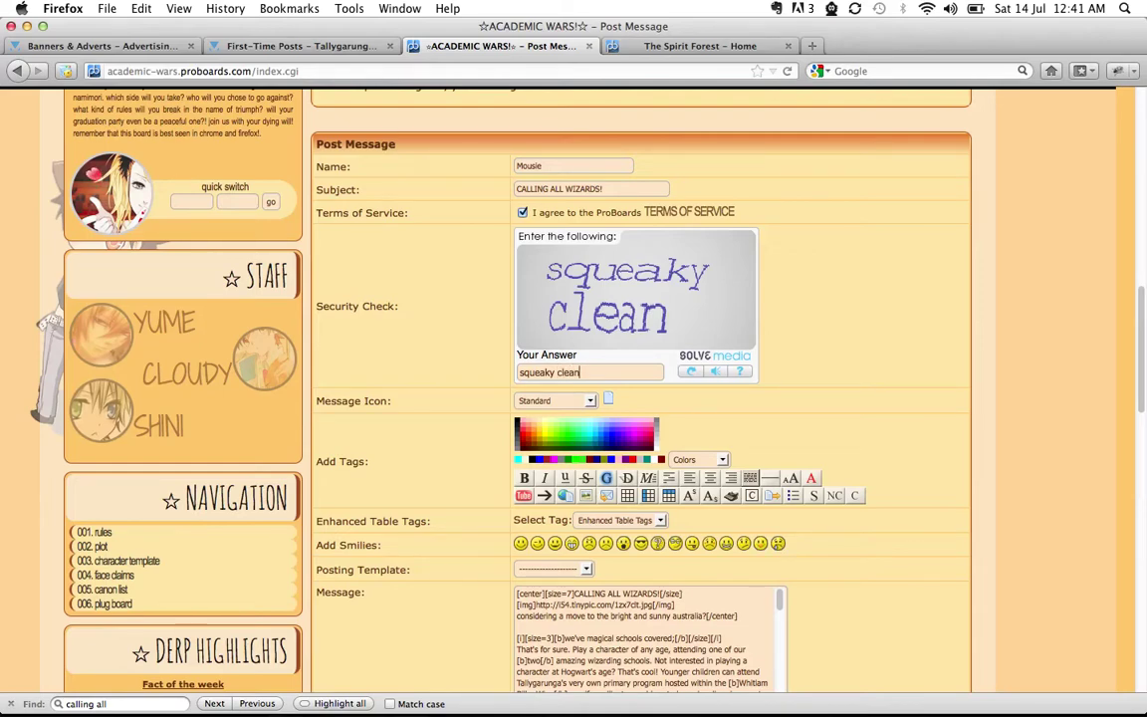
scroll(886, 466, down, 5)
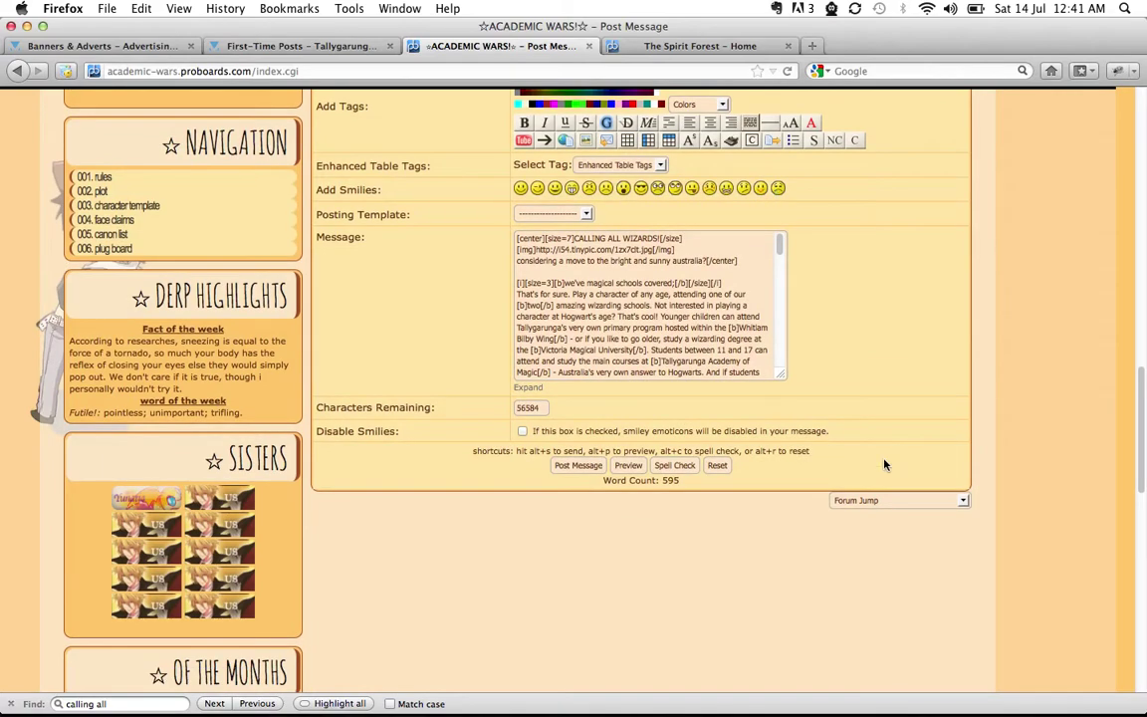
Post the CALLING ALL WIZARDS! thread to Academic Wars, review it, and close its tab
click(593, 469)
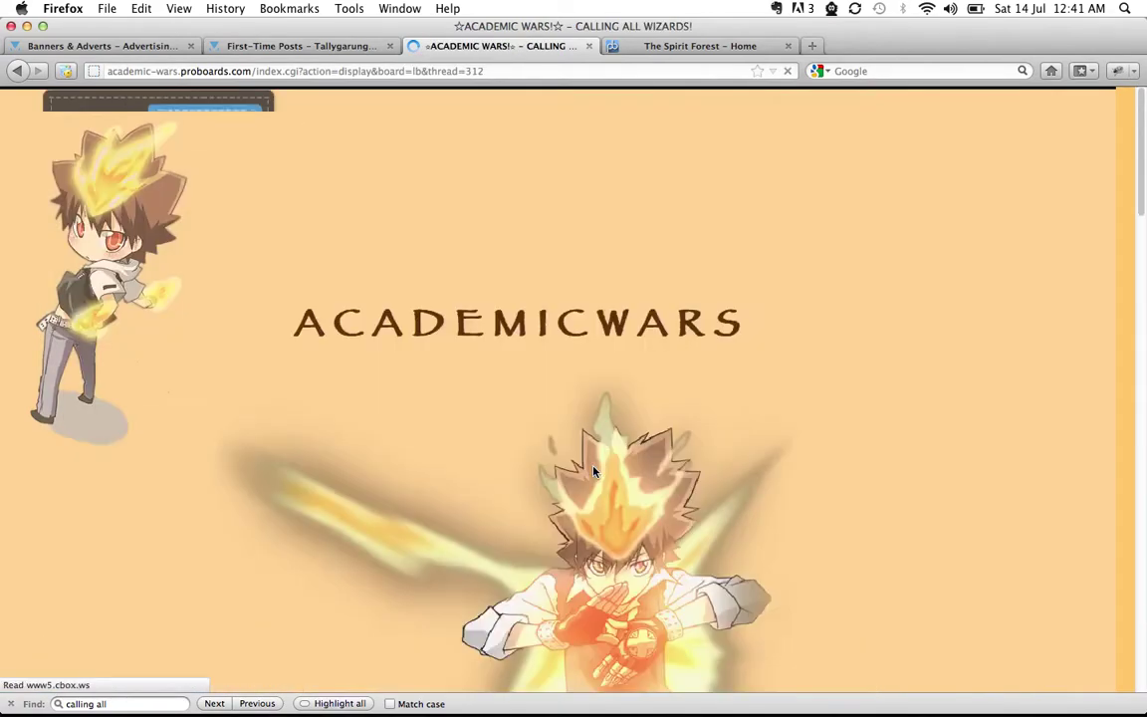
scroll(884, 494, down, 10)
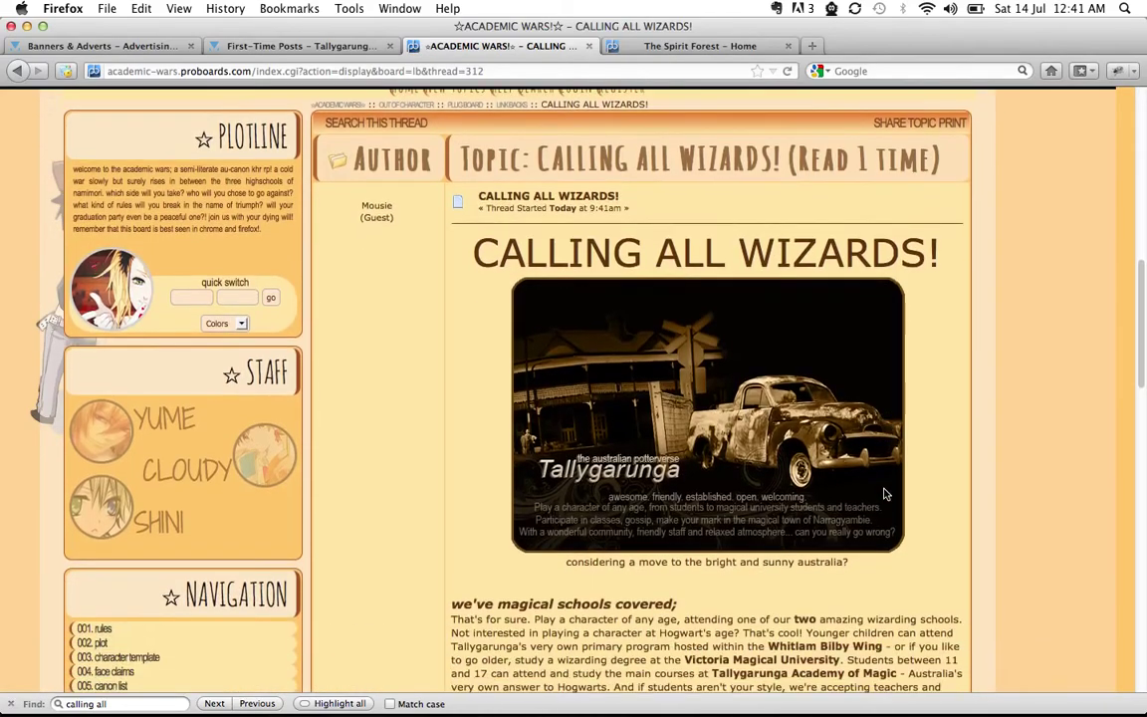
scroll(885, 490, down, 5)
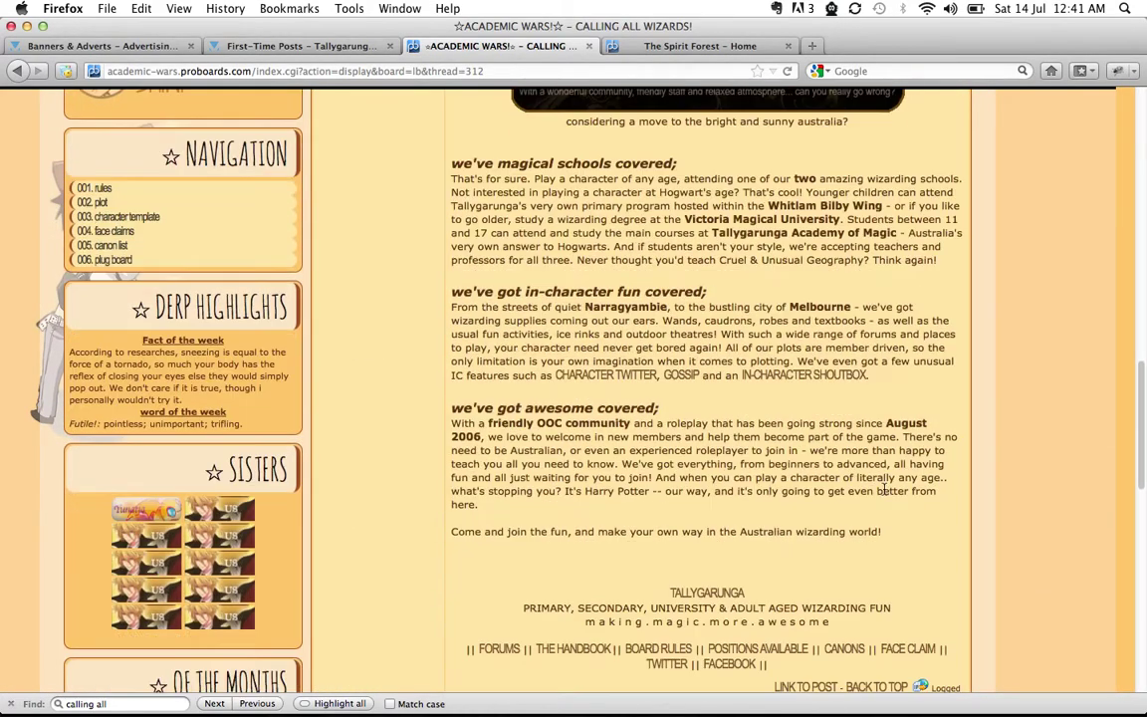
scroll(885, 494, up, 7)
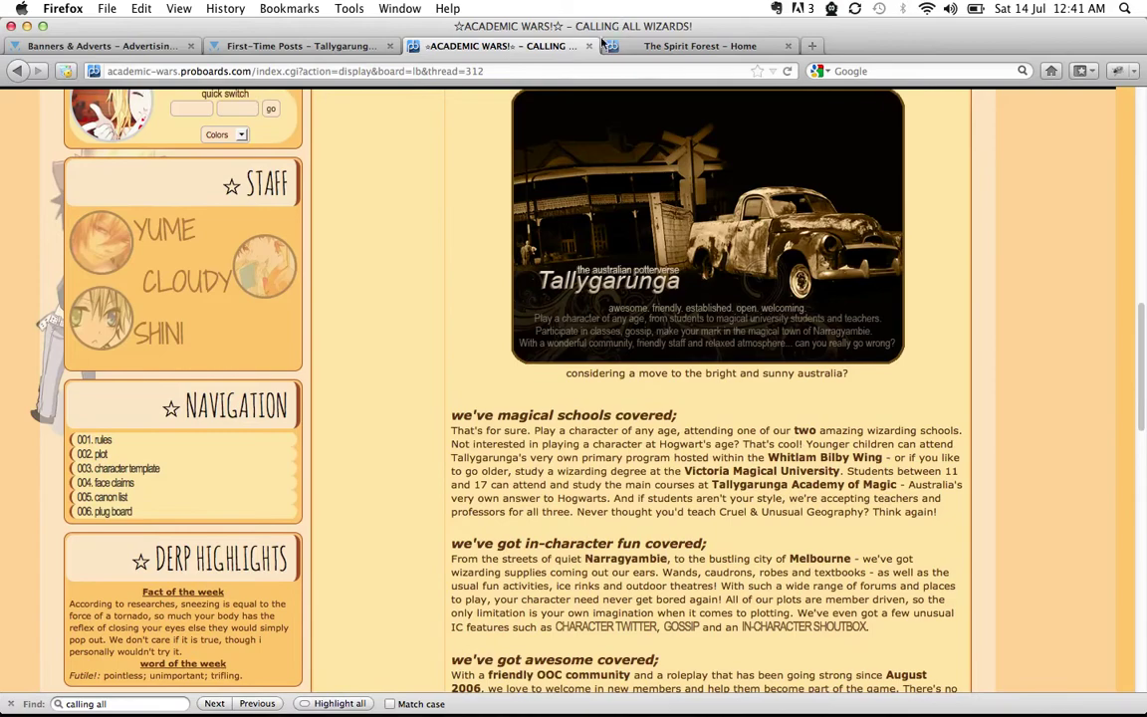
click(590, 46)
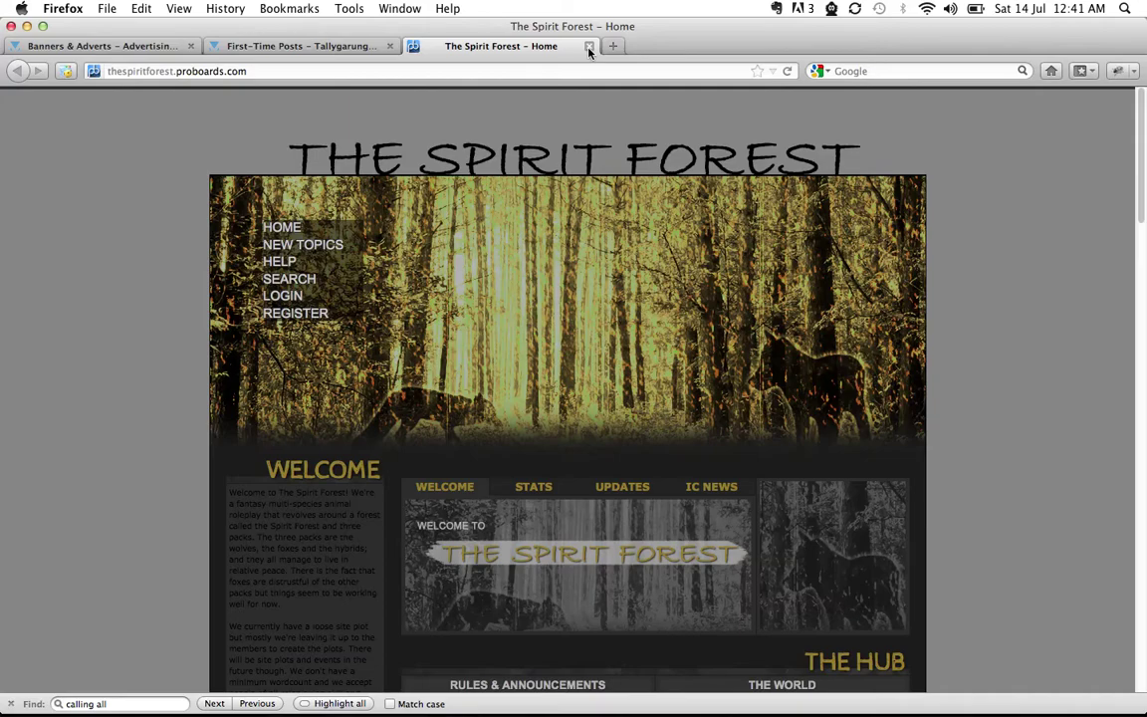
Switch to the other Firefox window, bring up the RPG-Directory tab and reload its forum index
key(ctrl+Left)
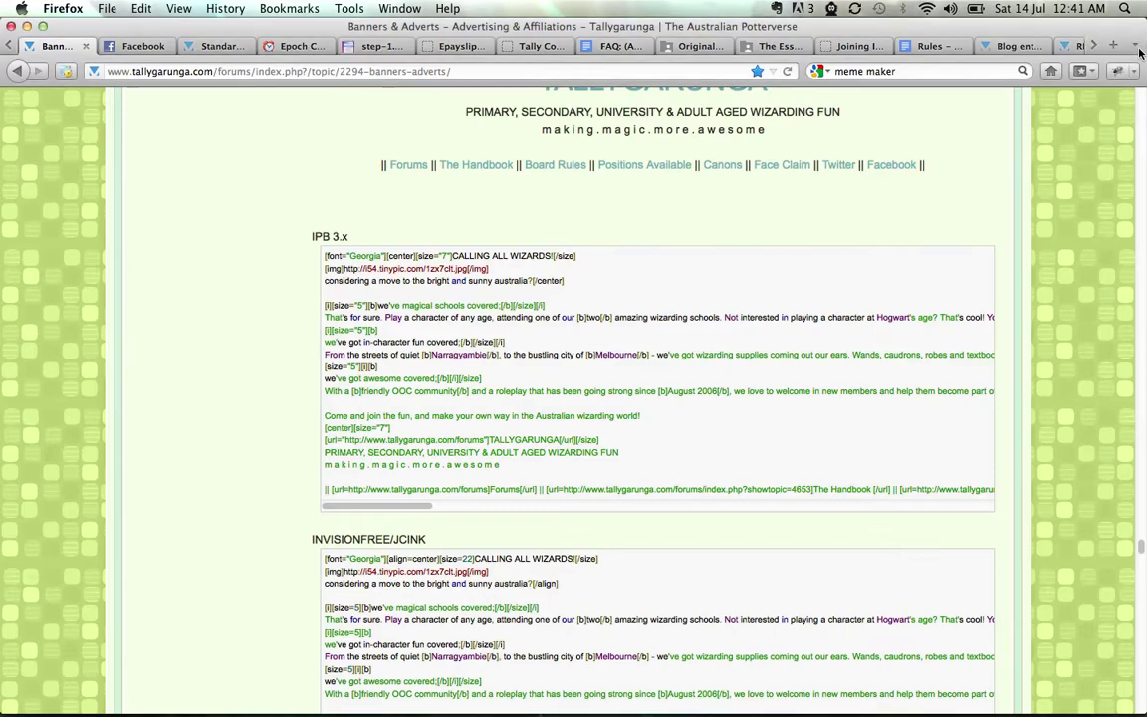
click(1138, 47)
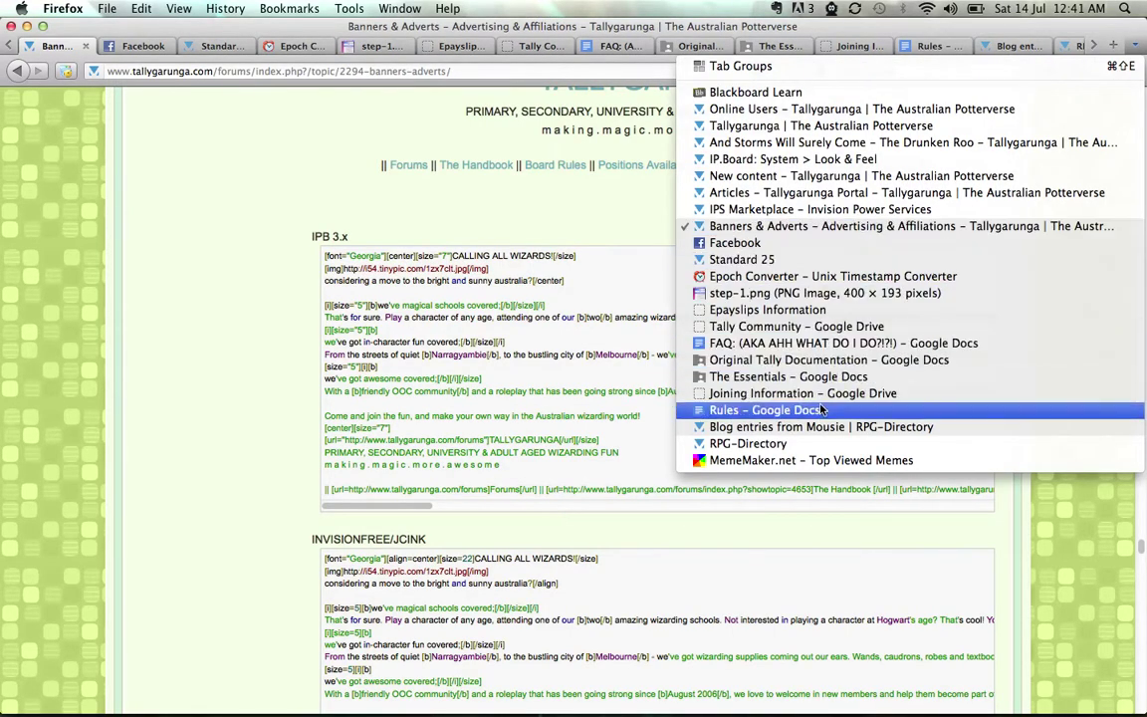
click(797, 443)
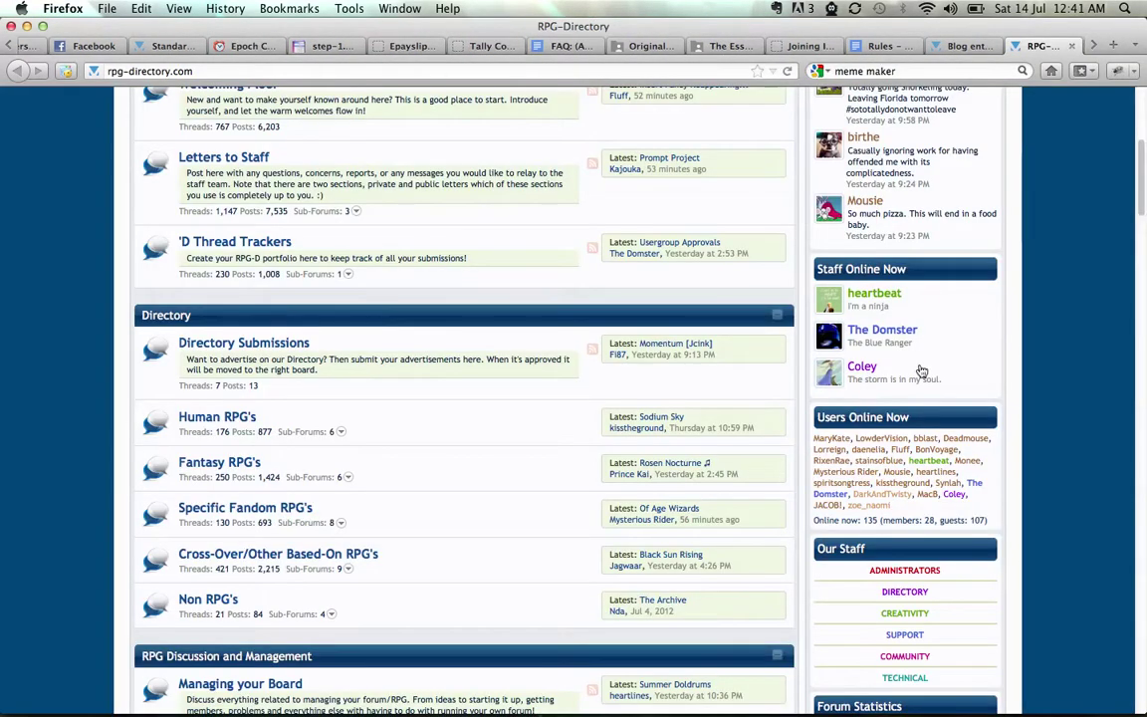
scroll(1076, 292, up, 5)
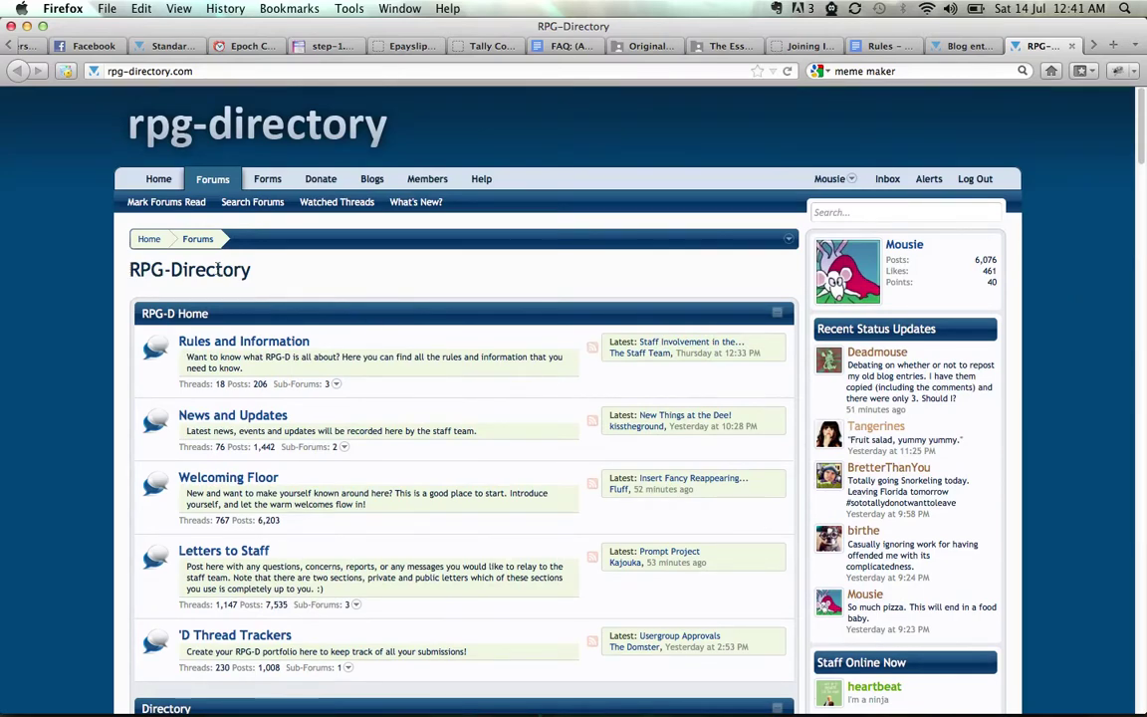
click(150, 242)
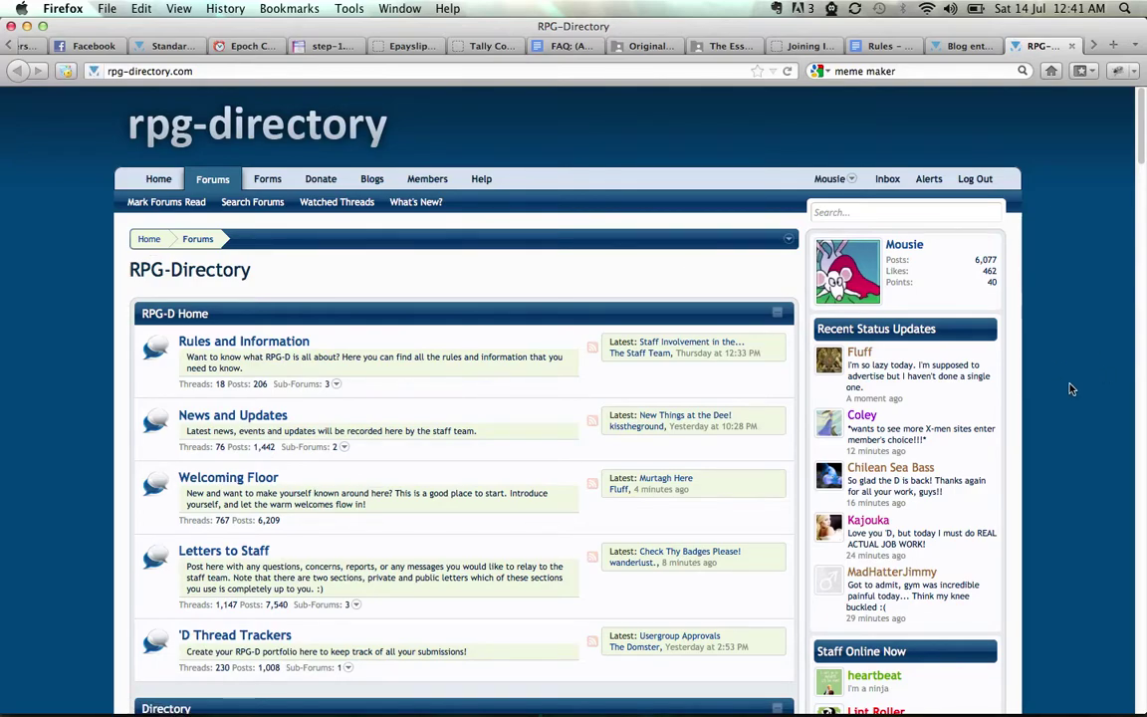
scroll(1072, 389, down, 1)
scroll(1072, 390, down, 4)
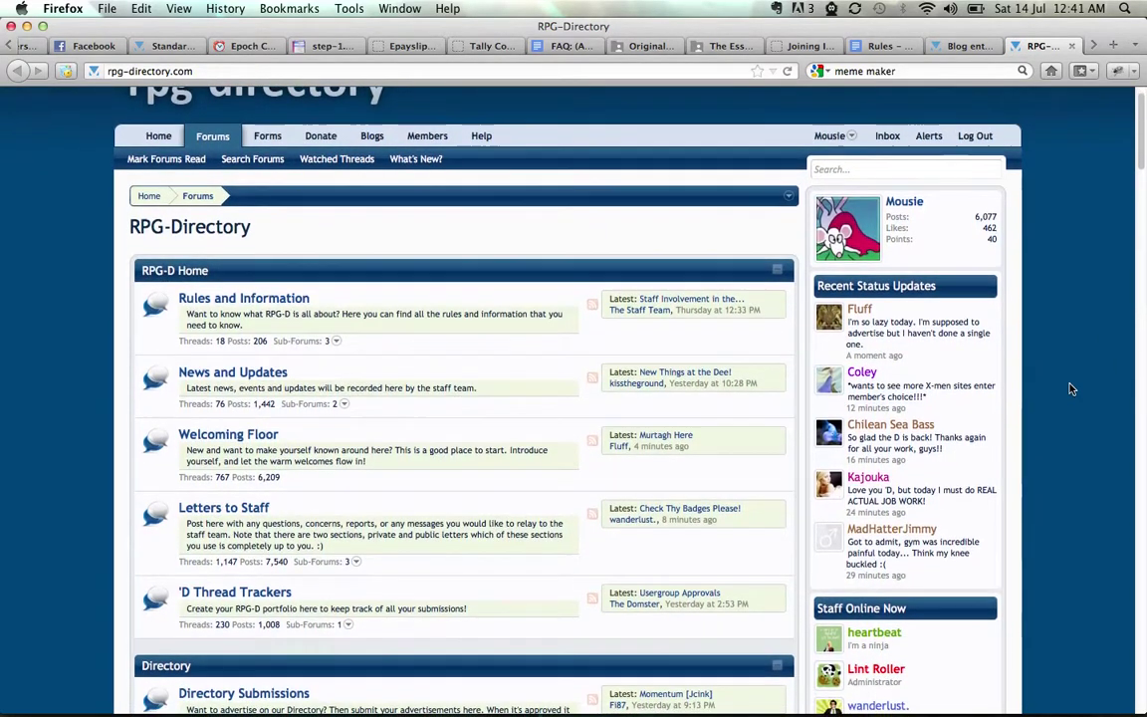
scroll(1071, 389, down, 2)
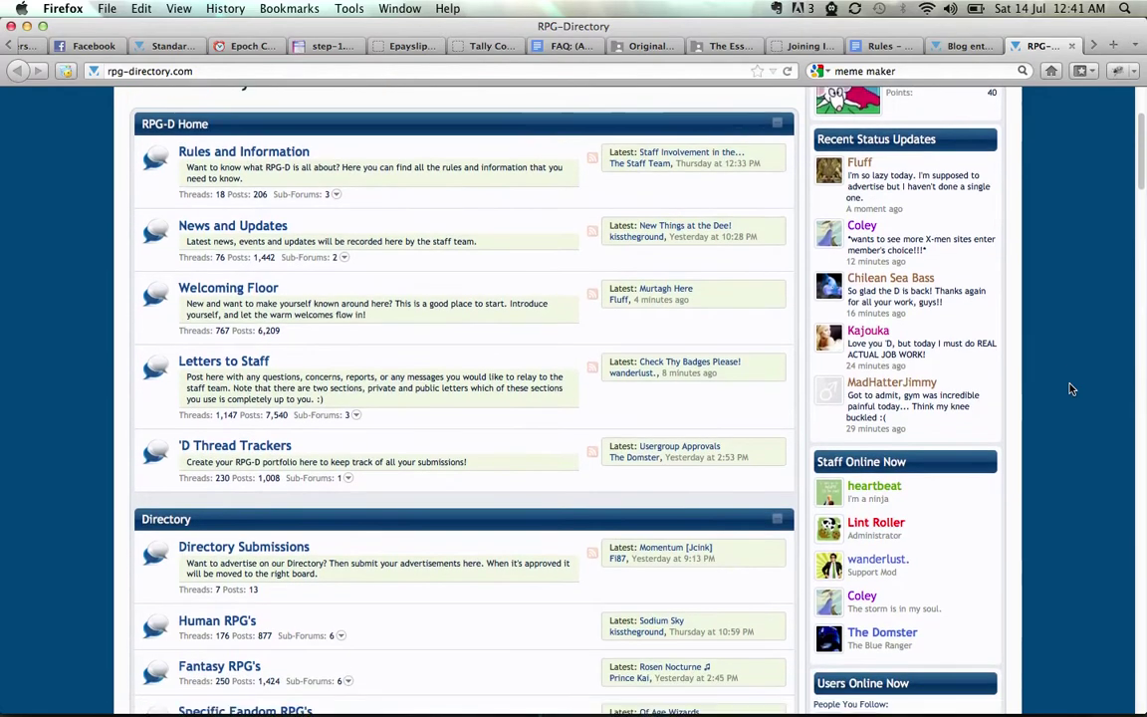
scroll(1071, 389, up, 6)
scroll(998, 390, down, 1)
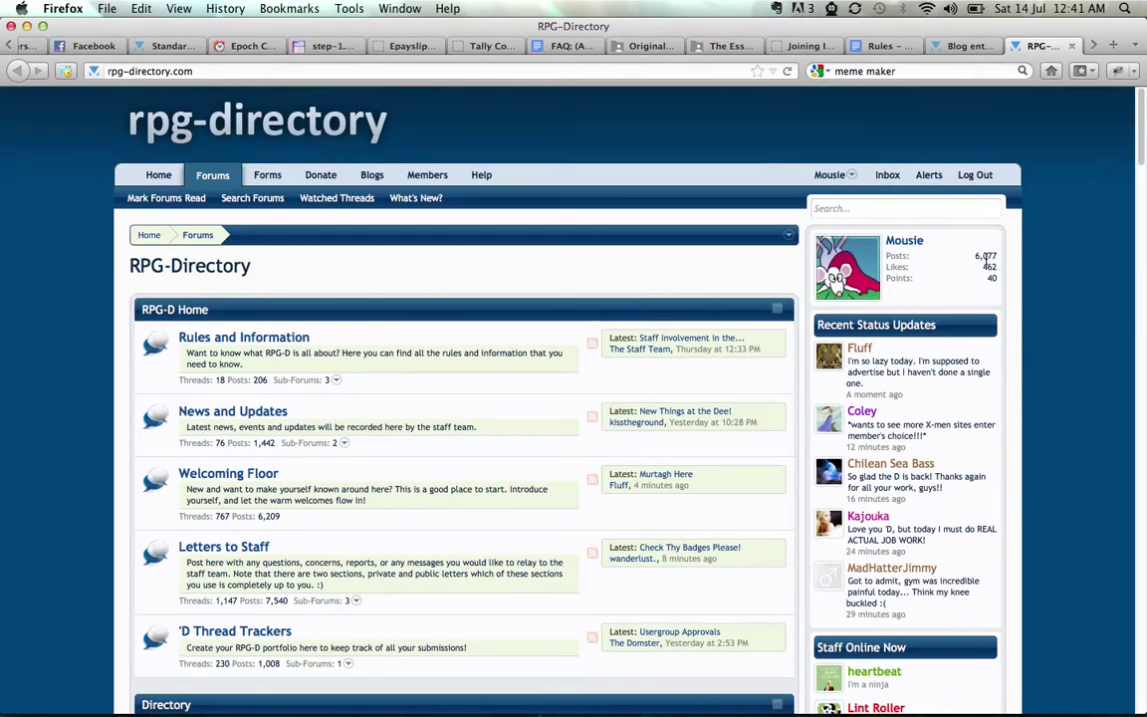
scroll(1049, 381, down, 1)
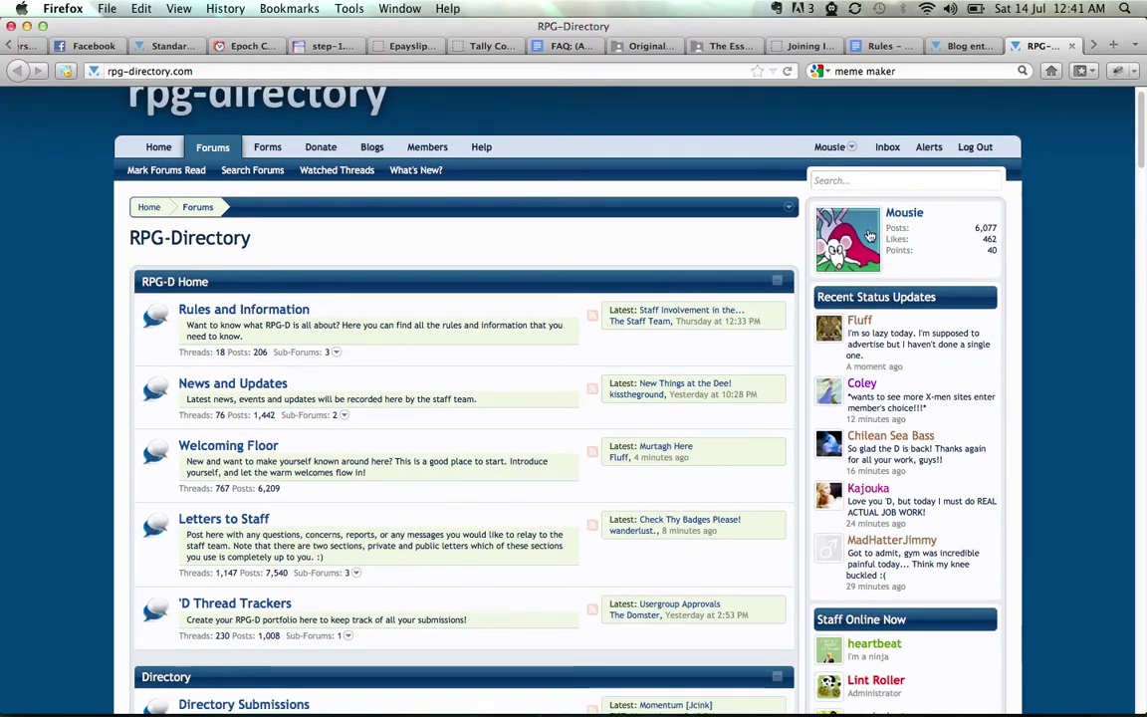
Open your own member profile and view its Information section with the signature
click(905, 214)
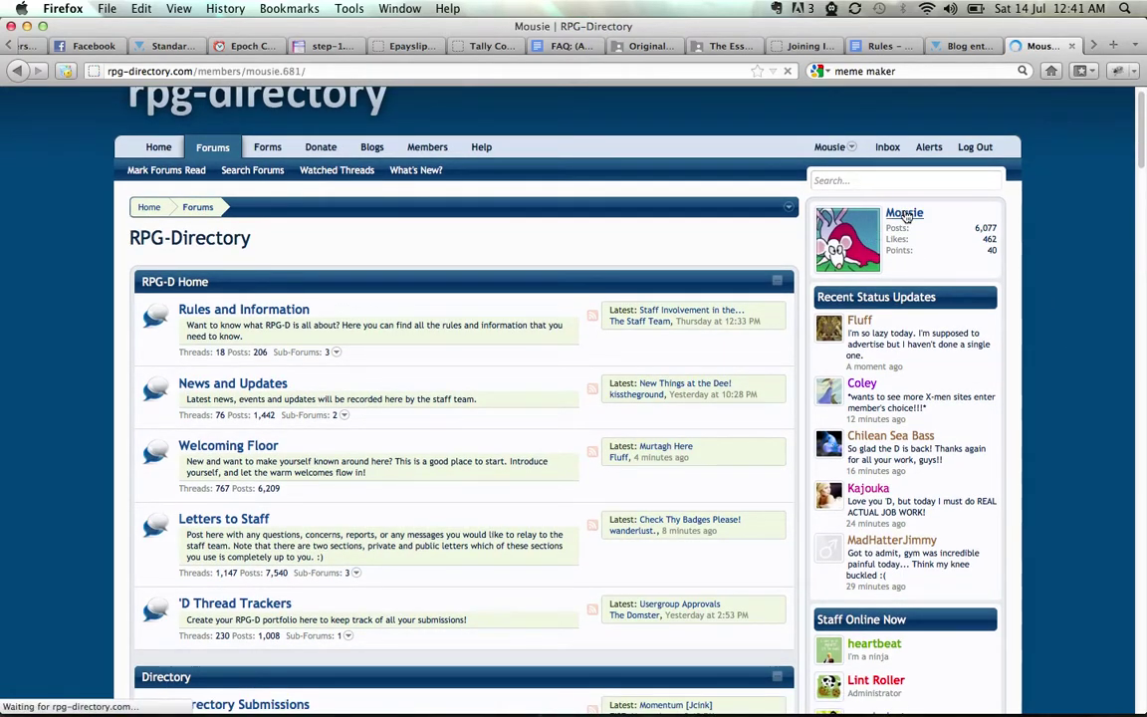
scroll(957, 425, down, 5)
scroll(1025, 428, up, 3)
scroll(1025, 428, up, 4)
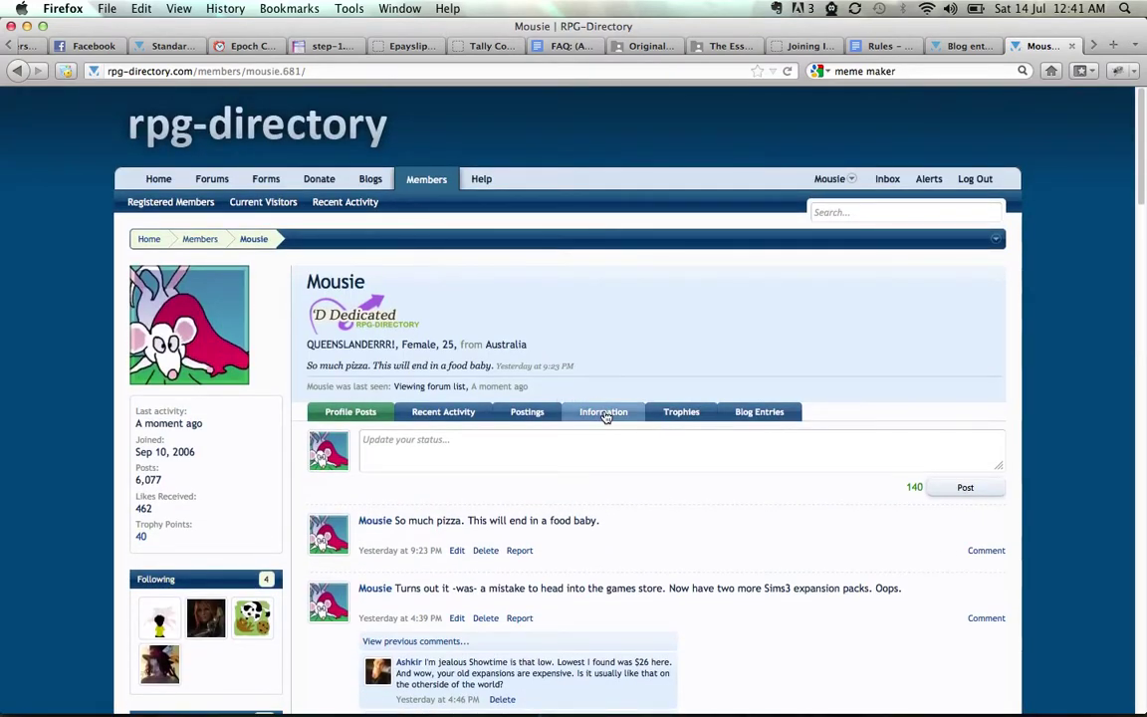
click(605, 413)
scroll(692, 534, down, 4)
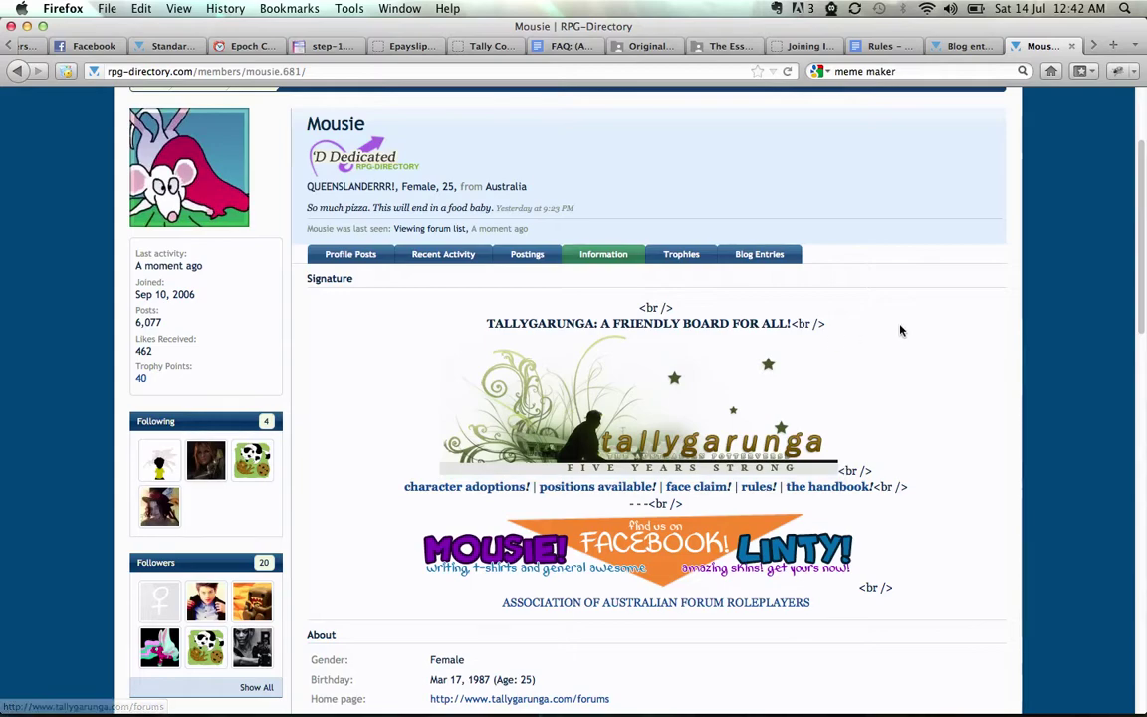
scroll(899, 329, up, 3)
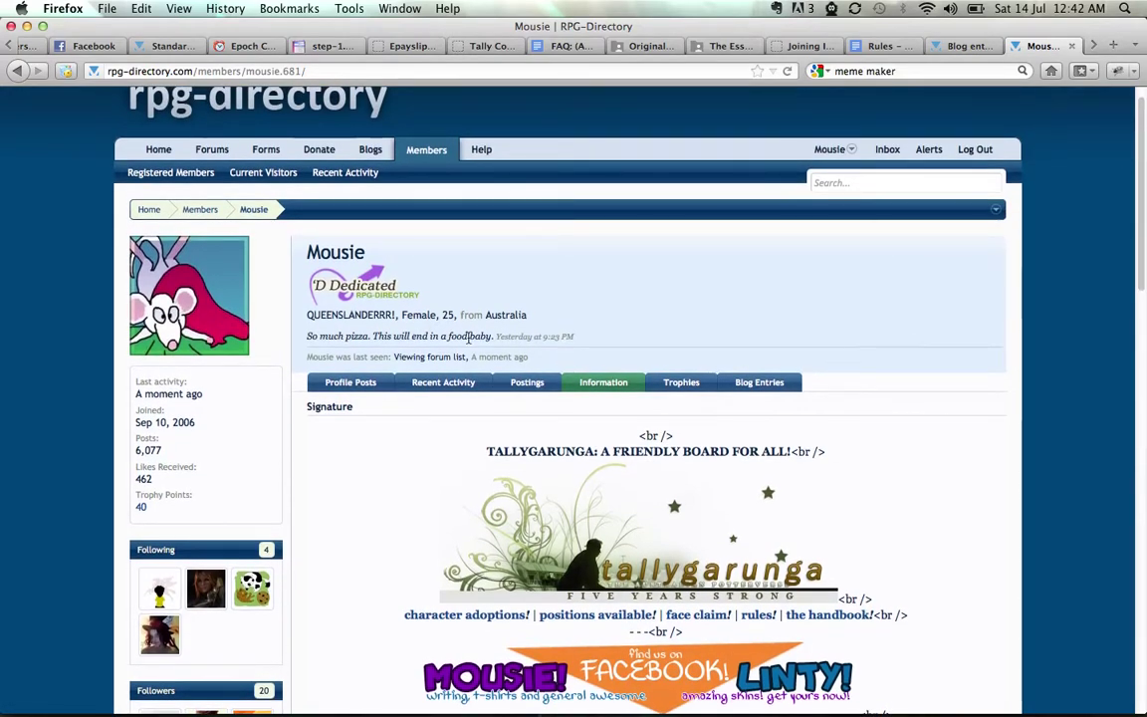
Show the profile's Postings list and scroll through the recent posts
click(526, 383)
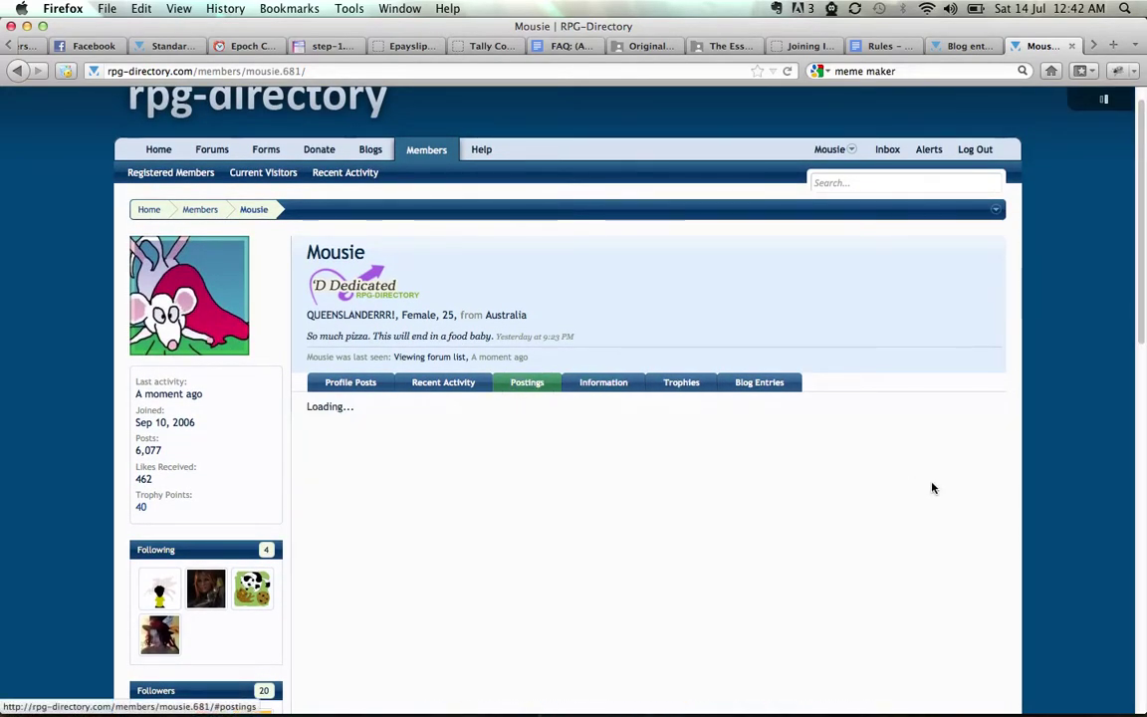
scroll(954, 493, down, 5)
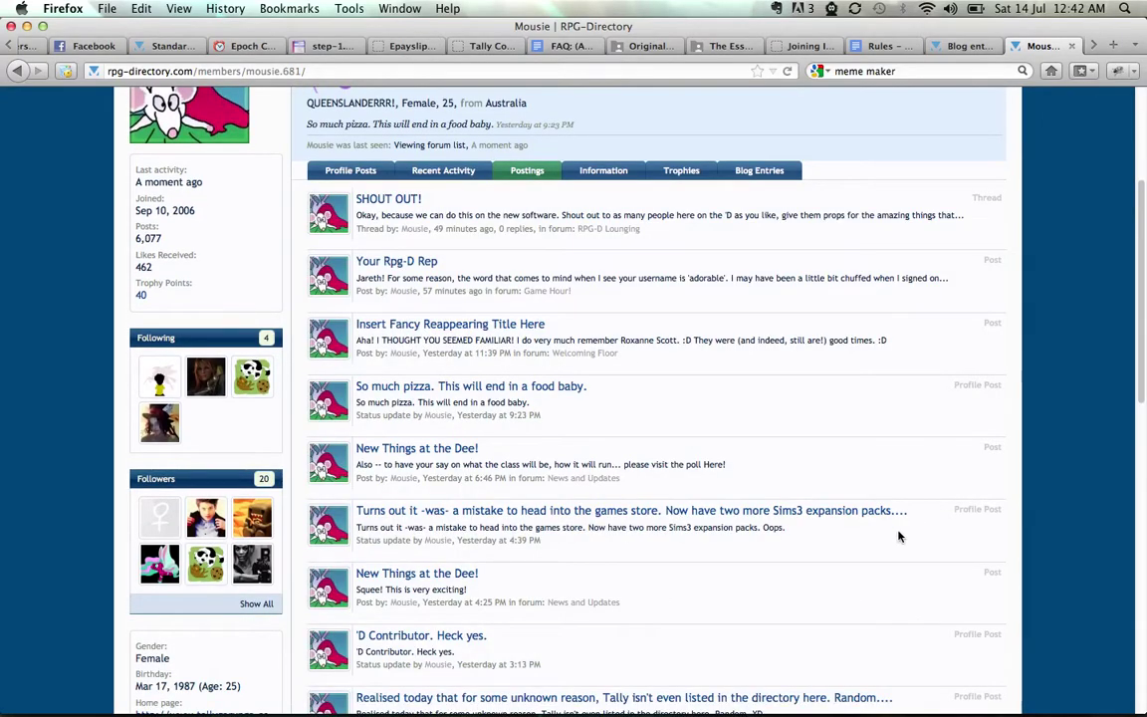
scroll(899, 536, down, 3)
scroll(776, 615, down, 4)
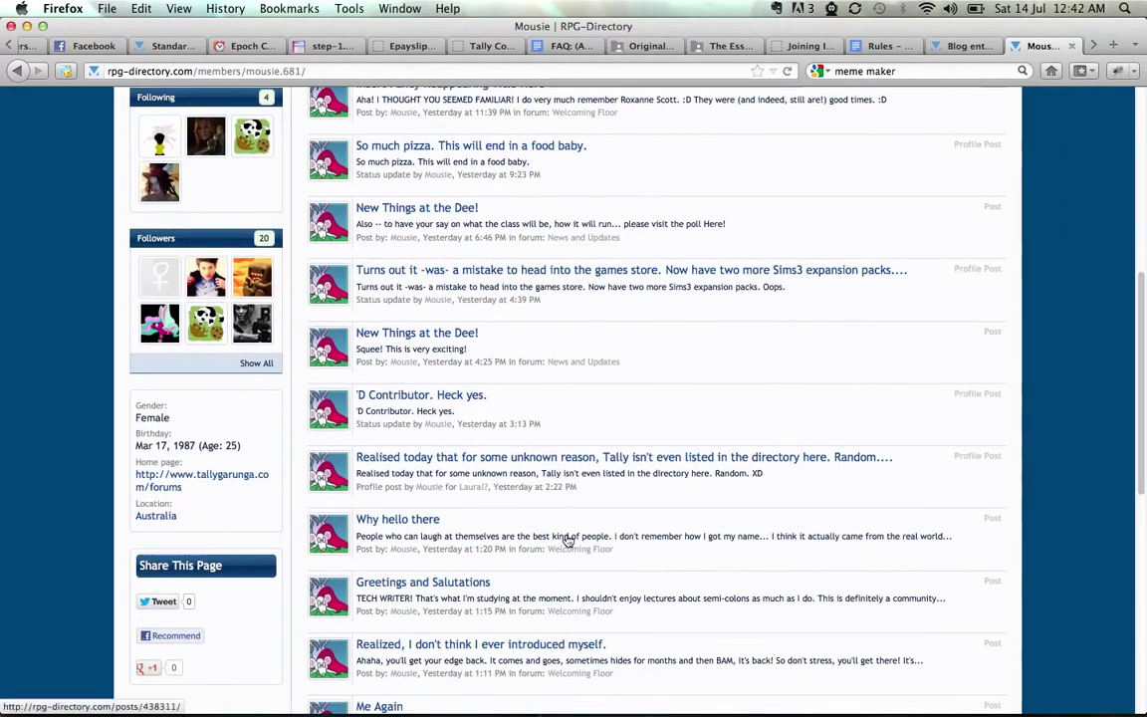
scroll(779, 611, down, 2)
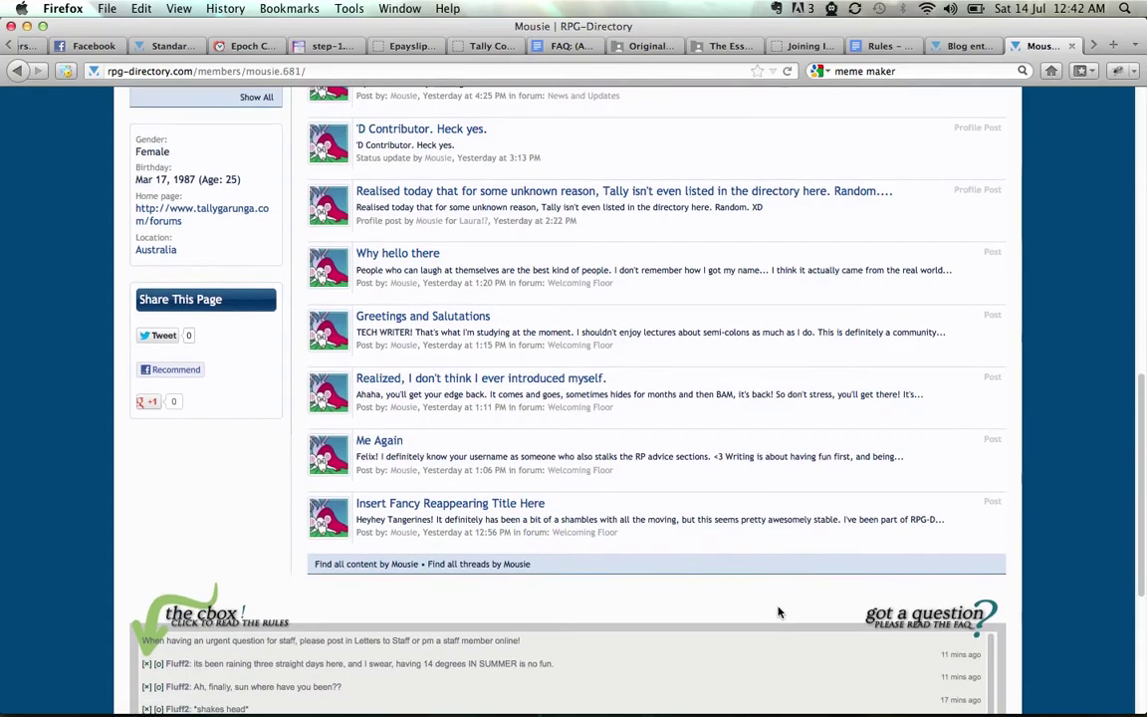
scroll(724, 510, up, 10)
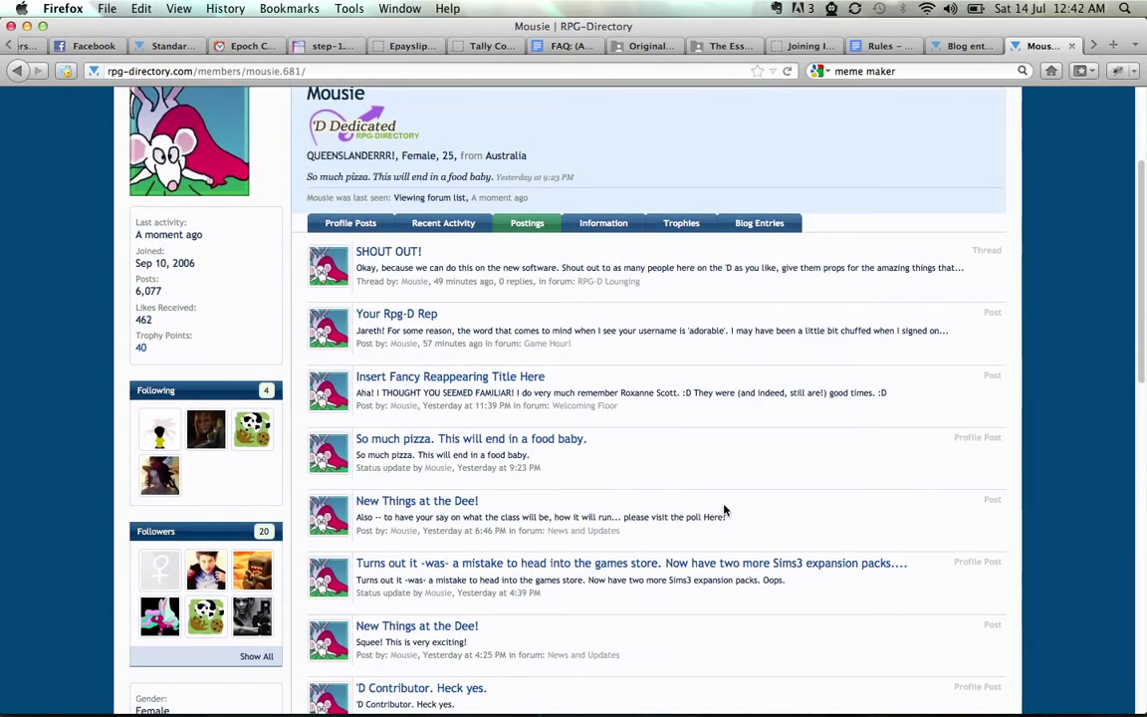
scroll(1014, 436, up, 3)
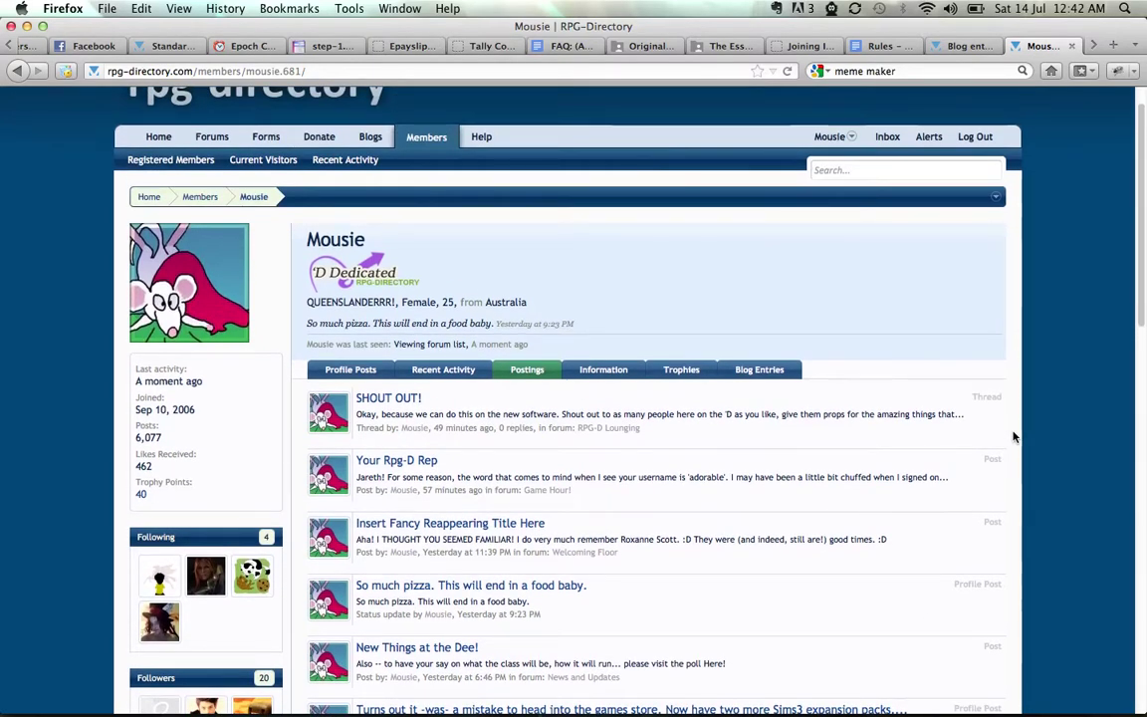
Switch back to The Spirit Forest window's desktop with ctrl+Right
key(ctrl+Right)
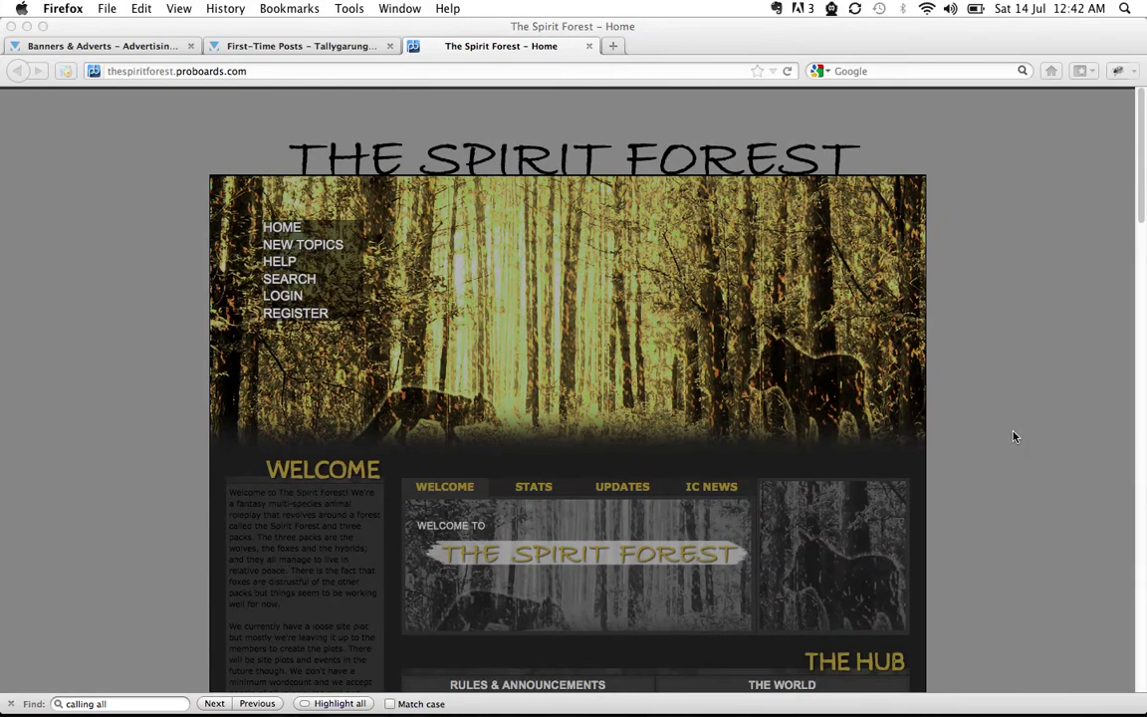